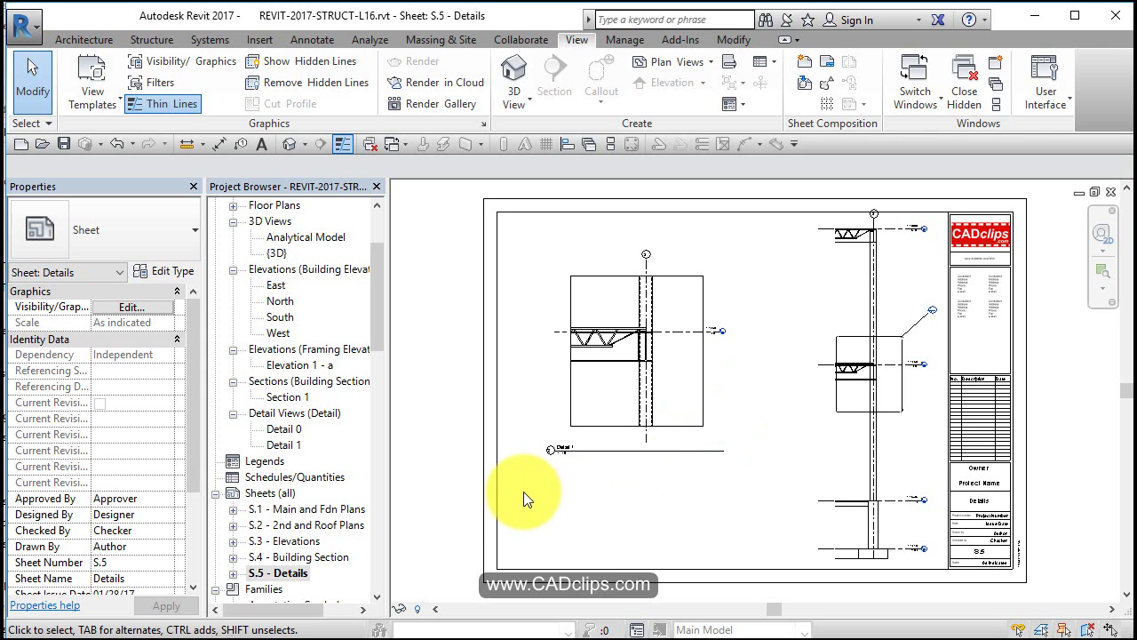
# Step: Add new sheet S.6 from Sheets (all), keeping the A1 metric titleblock
pyautogui.rightClick(260, 494)
pyautogui.click(305, 506)
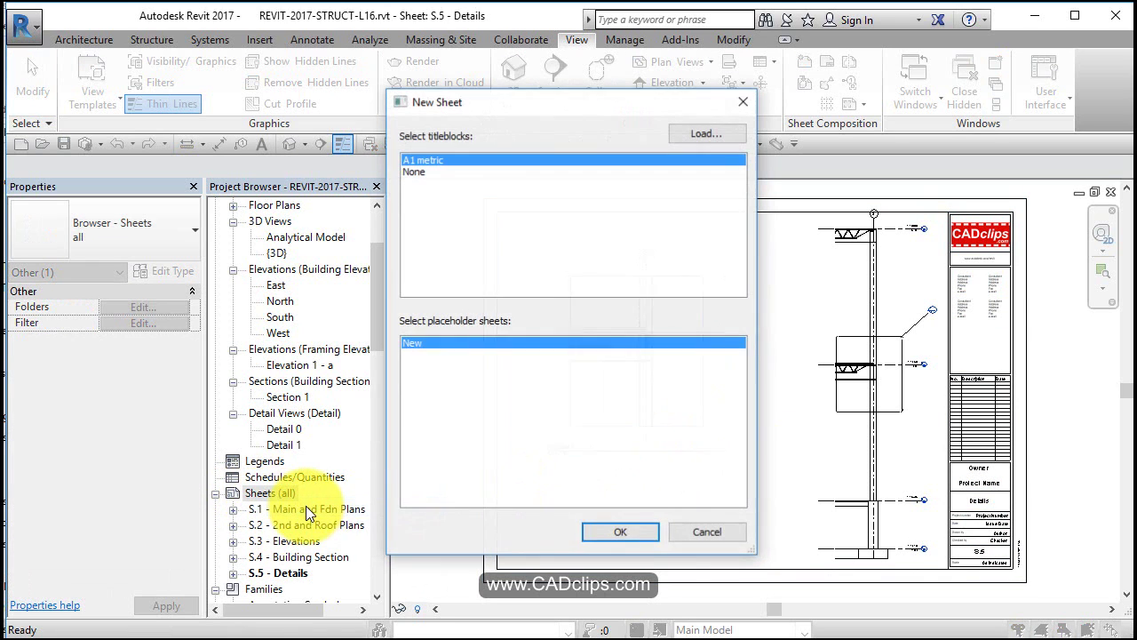
pyautogui.click(609, 526)
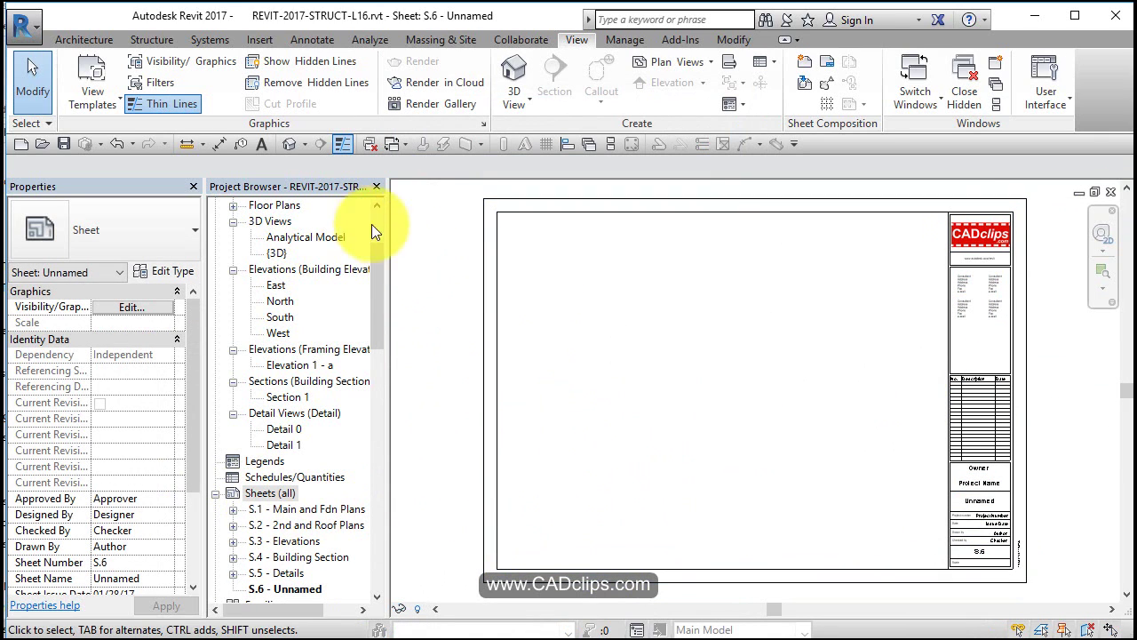
# Step: Open the T / 2ND structural plan and pan over to grid line A
pyautogui.click(233, 205)
pyautogui.moveTo(381, 287); pyautogui.dragTo(383, 232)
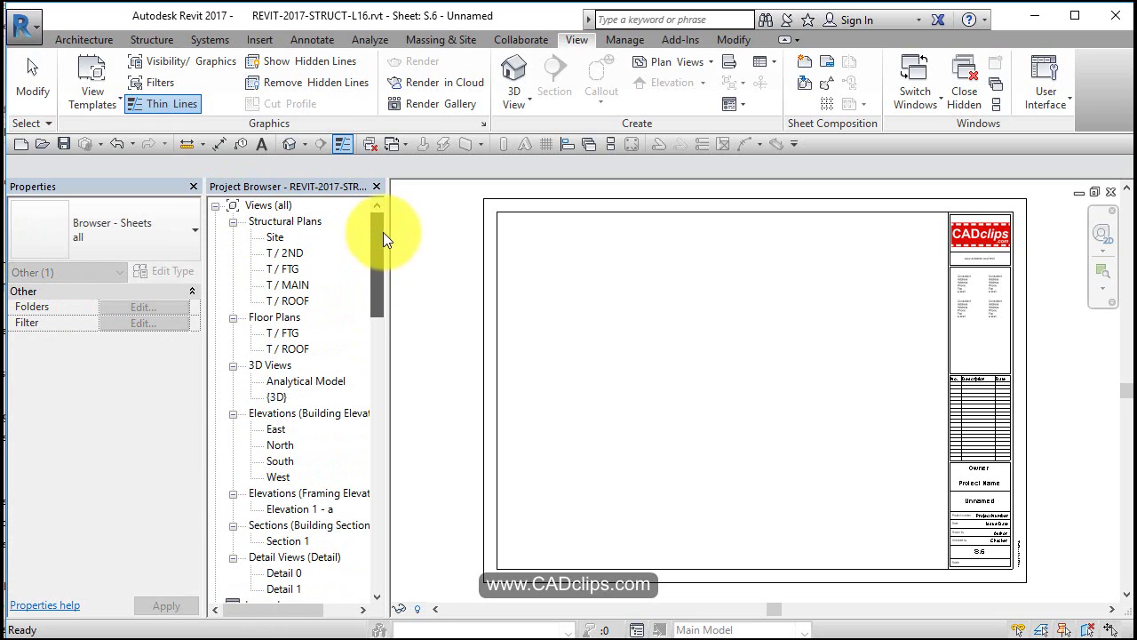
pyautogui.doubleClick(293, 252)
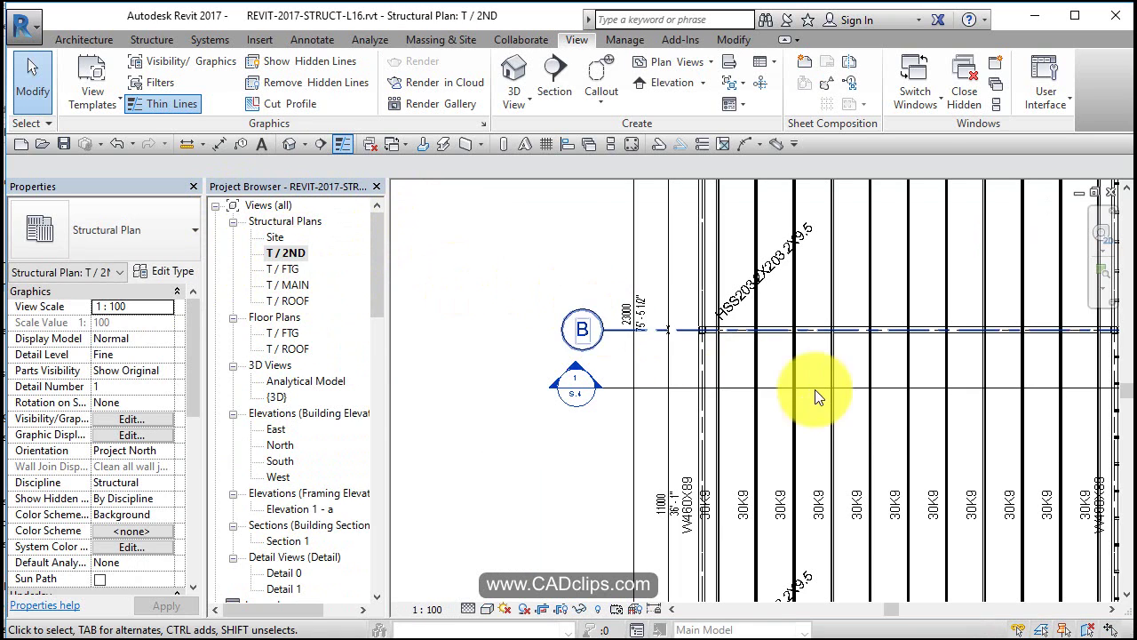
pyautogui.moveTo(815, 389); pyautogui.dragTo(624, 403, button='middle')
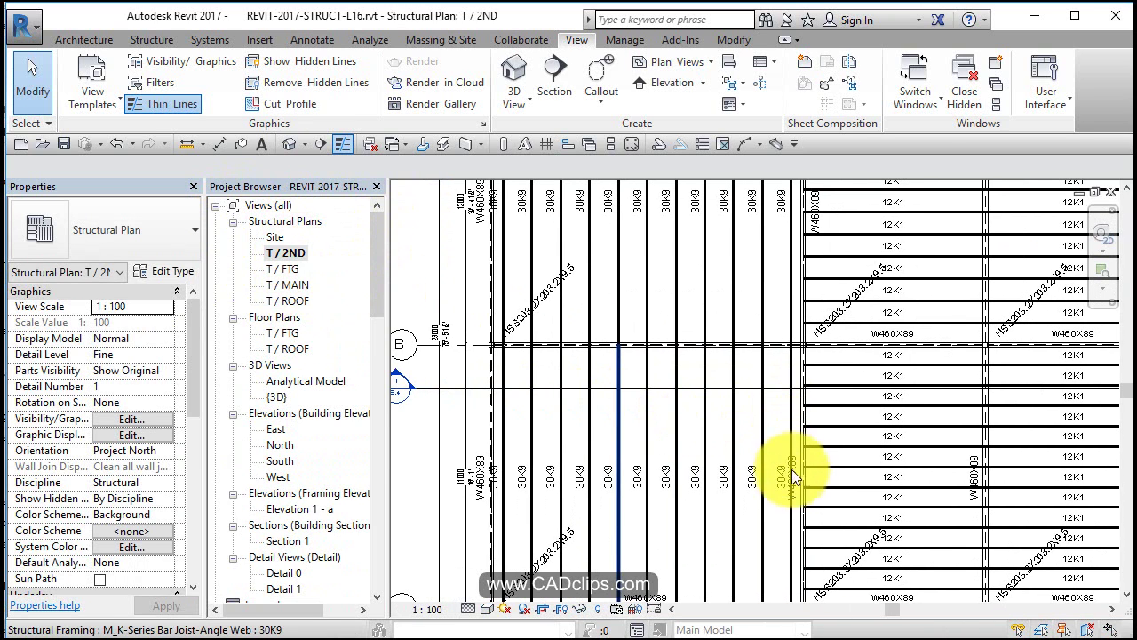
pyautogui.moveTo(791, 469); pyautogui.dragTo(808, 488, button='middle')
pyautogui.moveTo(856, 440); pyautogui.dragTo(772, 451, button='middle')
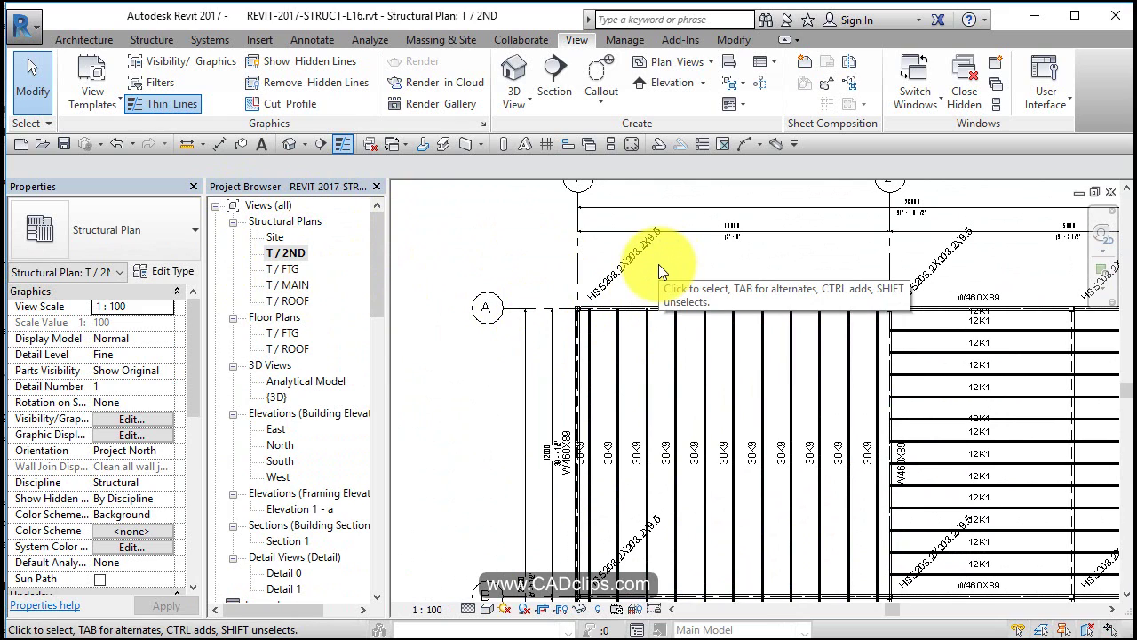
# Step: Select the brace tag, beam-system joists and dimension string, then show them in a Selection Box 3D view
pyautogui.click(632, 271)
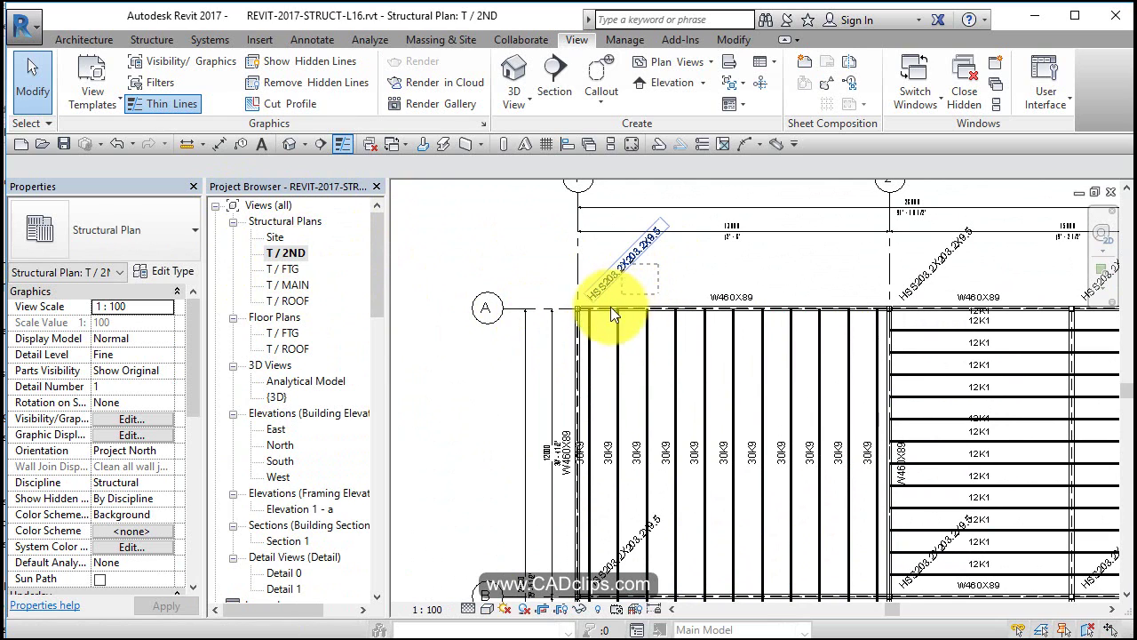
pyautogui.keyDown('ctrl'); pyautogui.click(538, 377); pyautogui.keyUp('ctrl')
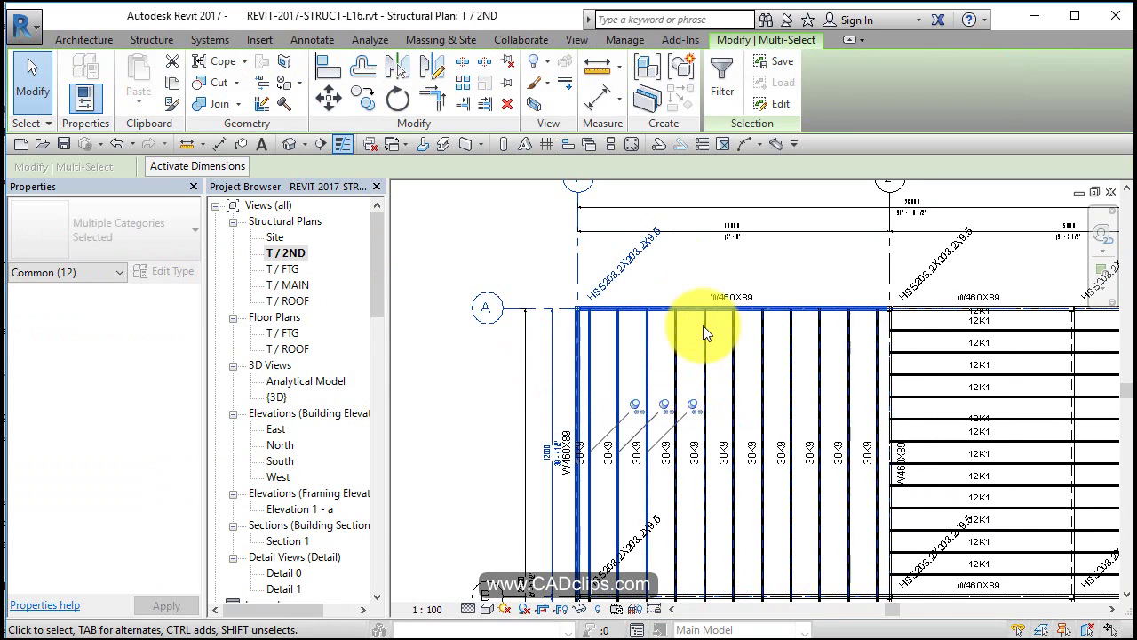
pyautogui.keyDown('ctrl'); pyautogui.click(705, 233); pyautogui.keyUp('ctrl')
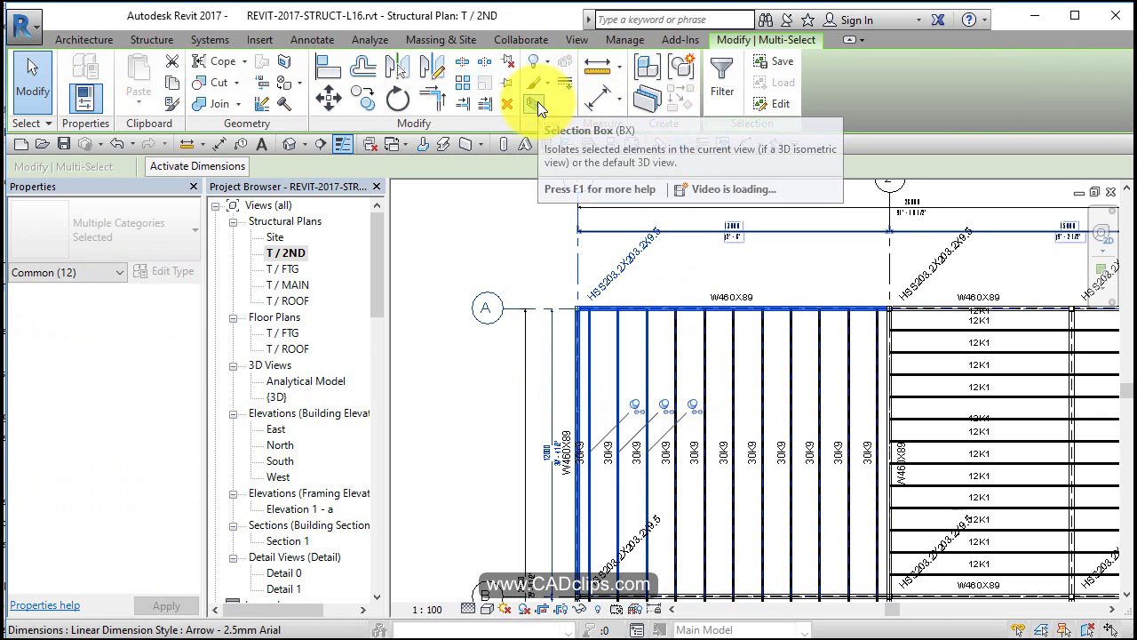
pyautogui.click(538, 102)
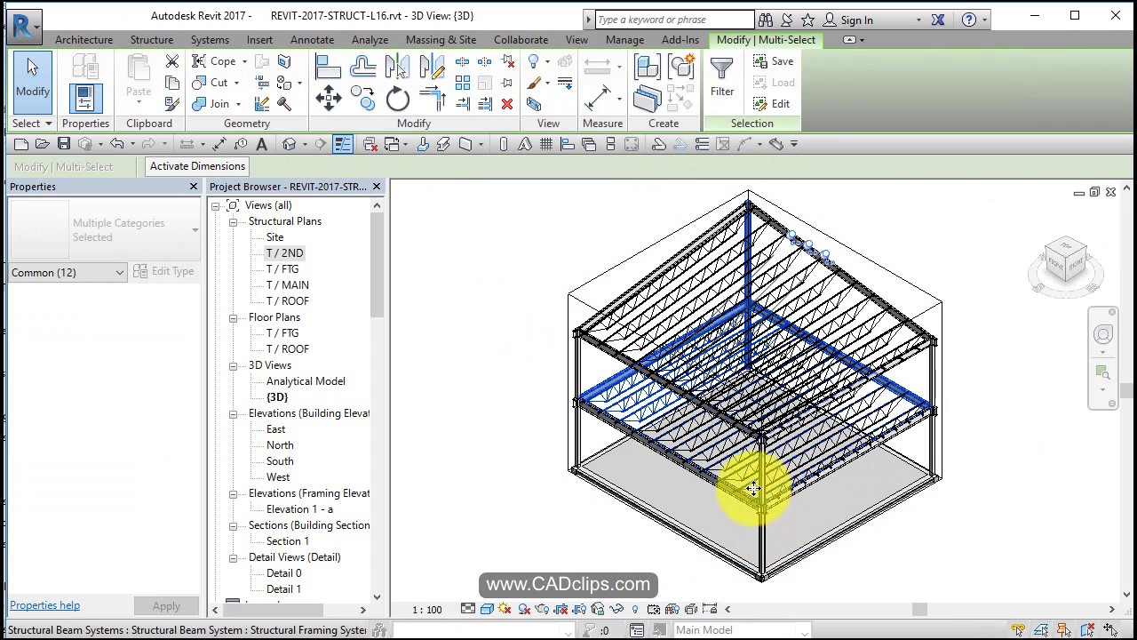
# Step: Pull the section box's right, left and bottom faces inward around one column and its joists
pyautogui.keyDown('shift'); pyautogui.moveTo(716, 463); pyautogui.dragTo(883, 436, button='middle'); pyautogui.keyUp('shift')
pyautogui.click(902, 241)
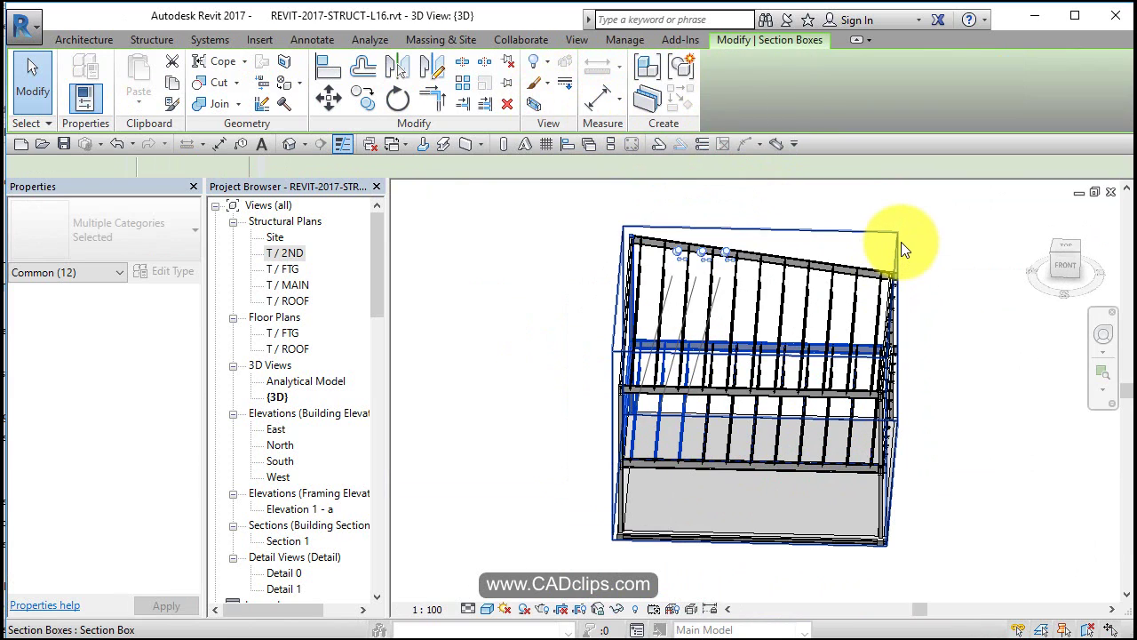
pyautogui.moveTo(891, 393); pyautogui.dragTo(773, 381)
pyautogui.keyDown('shift'); pyautogui.moveTo(774, 381); pyautogui.dragTo(660, 451, button='middle'); pyautogui.keyUp('shift')
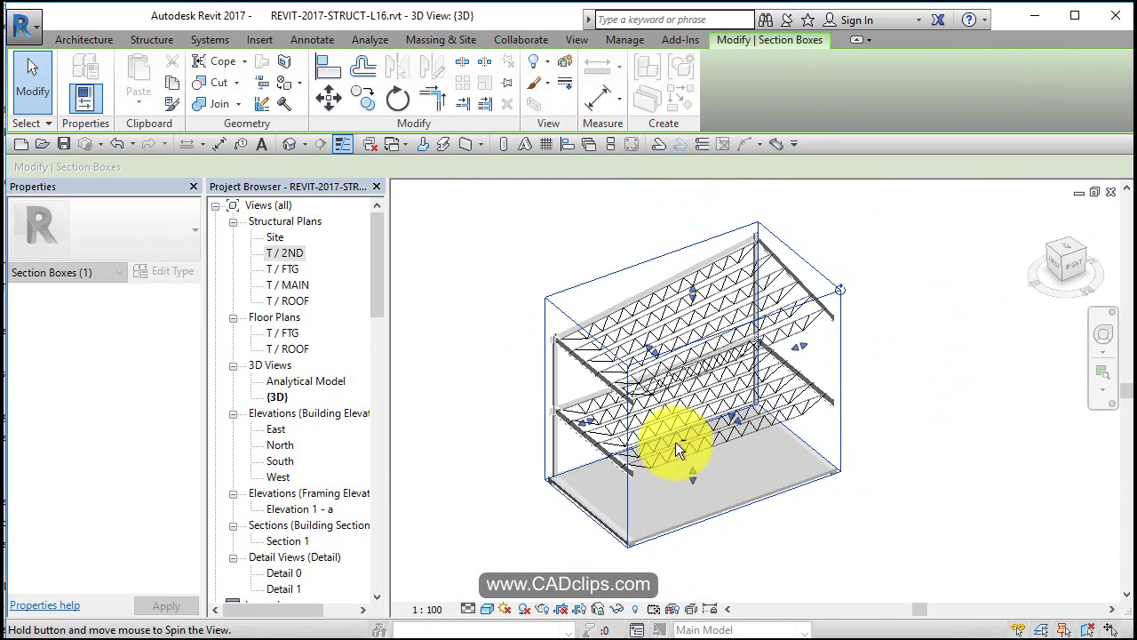
pyautogui.moveTo(593, 426); pyautogui.dragTo(730, 371)
pyautogui.keyDown('shift'); pyautogui.moveTo(886, 482); pyautogui.dragTo(774, 464, button='middle'); pyautogui.keyUp('shift')
pyautogui.moveTo(770, 458); pyautogui.dragTo(782, 411)
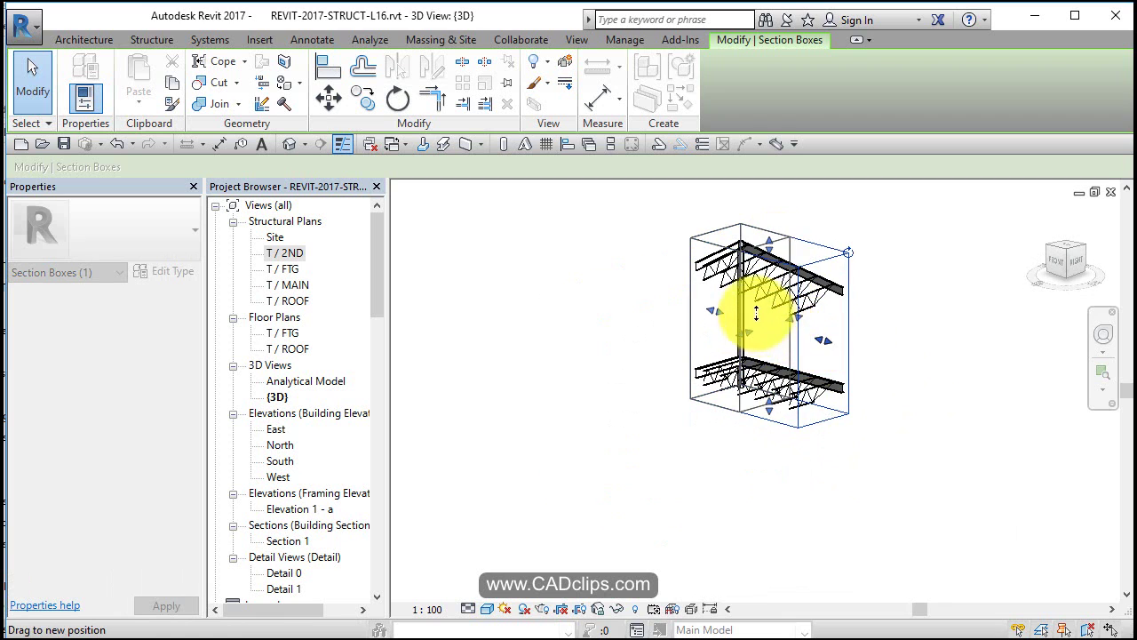
# Step: Tighten a section box face further and orbit into a tall upright view
pyautogui.moveTo(756, 313); pyautogui.dragTo(804, 360)
pyautogui.click(836, 365)
pyautogui.scroll(4, 718, 359)
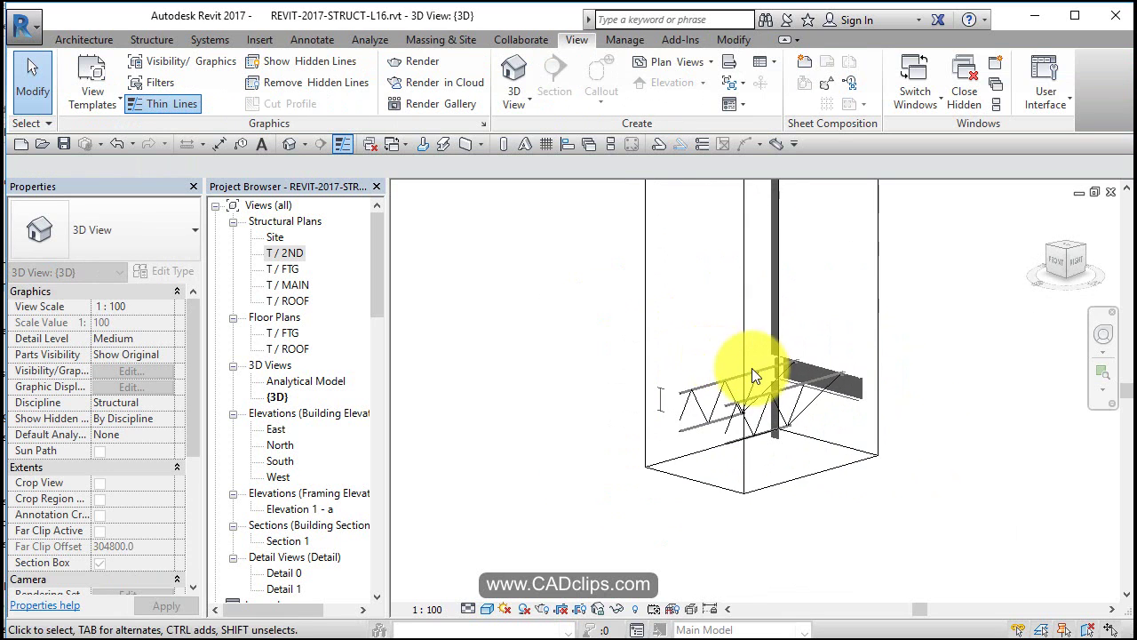
pyautogui.keyDown('shift'); pyautogui.moveTo(751, 368); pyautogui.dragTo(863, 386, button='middle'); pyautogui.keyUp('shift')
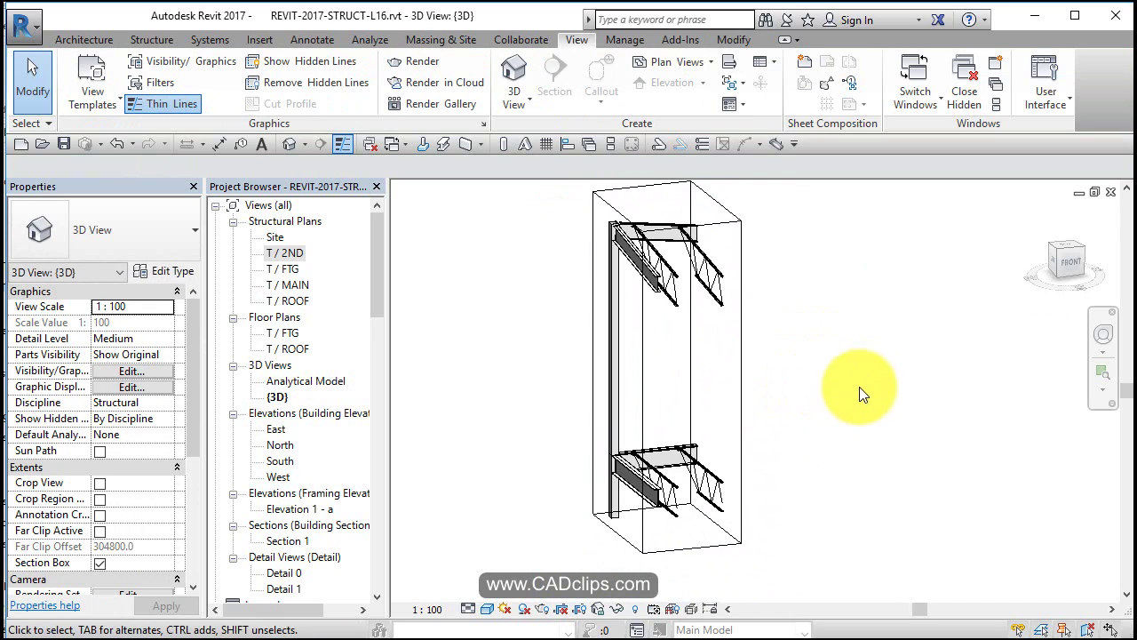
# Step: Hide the section box with Temporary Hide/Isolate > Hide Element and orbit around the column
pyautogui.click(707, 543)
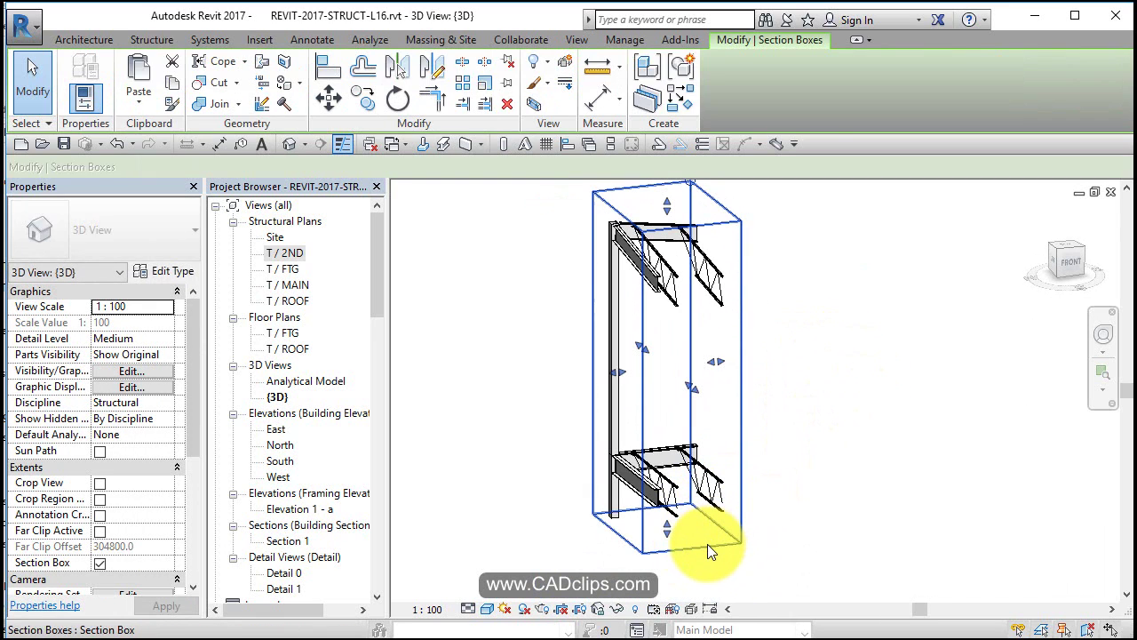
pyautogui.click(545, 64)
pyautogui.click(590, 136)
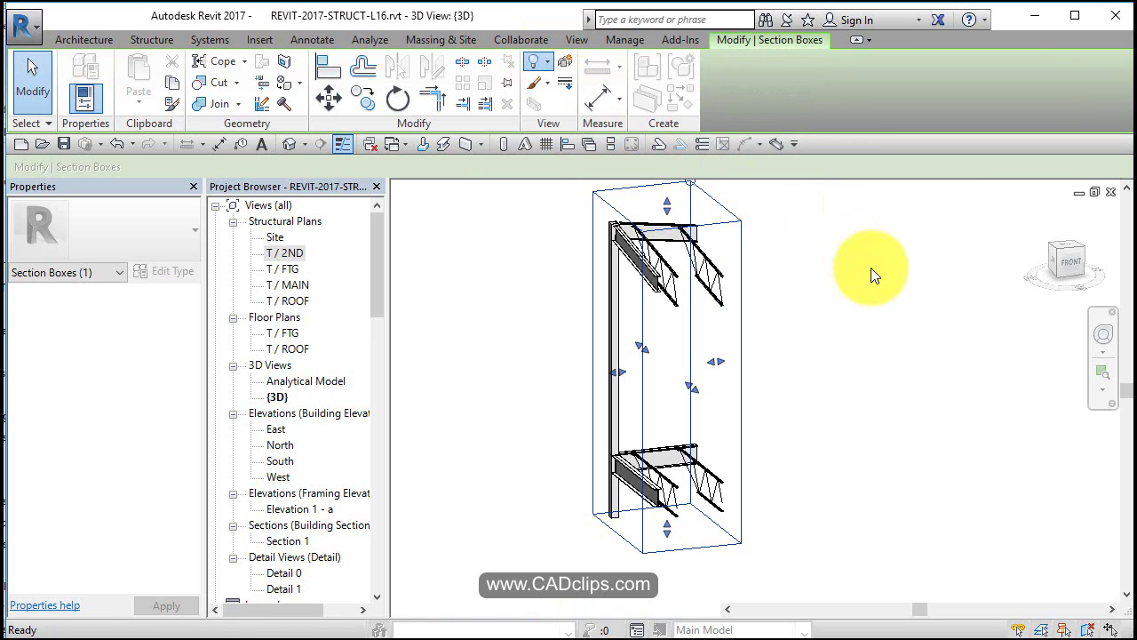
pyautogui.keyDown('shift'); pyautogui.moveTo(836, 324); pyautogui.dragTo(693, 366, button='middle'); pyautogui.keyUp('shift')
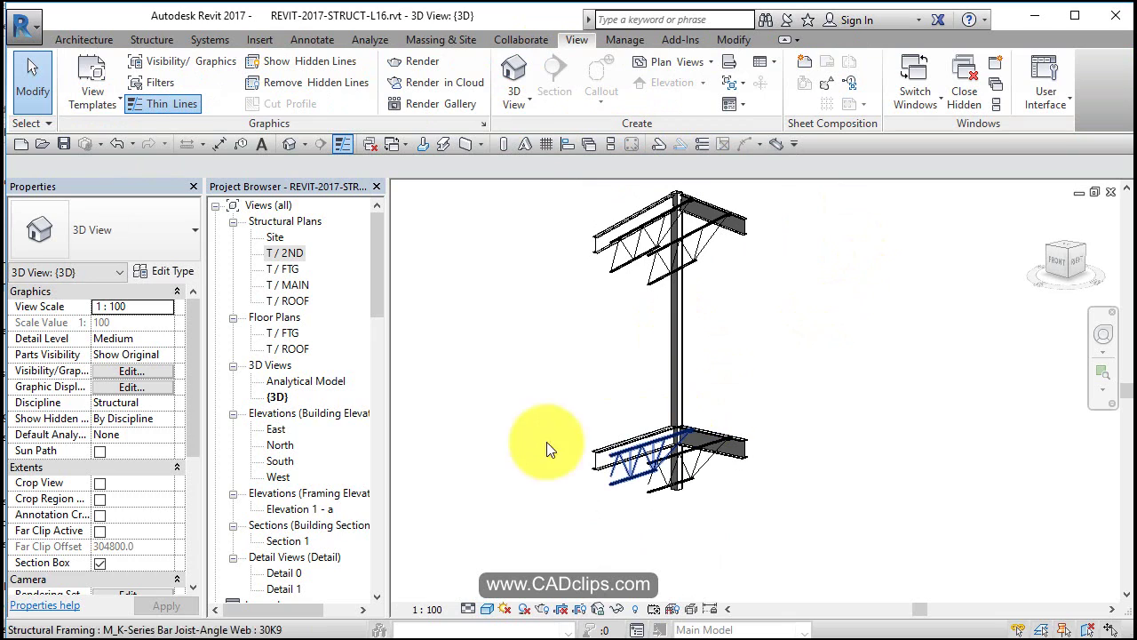
# Step: With hidden elements revealed, raise the section box bottom to the top floor, then return to normal display
pyautogui.click(636, 610)
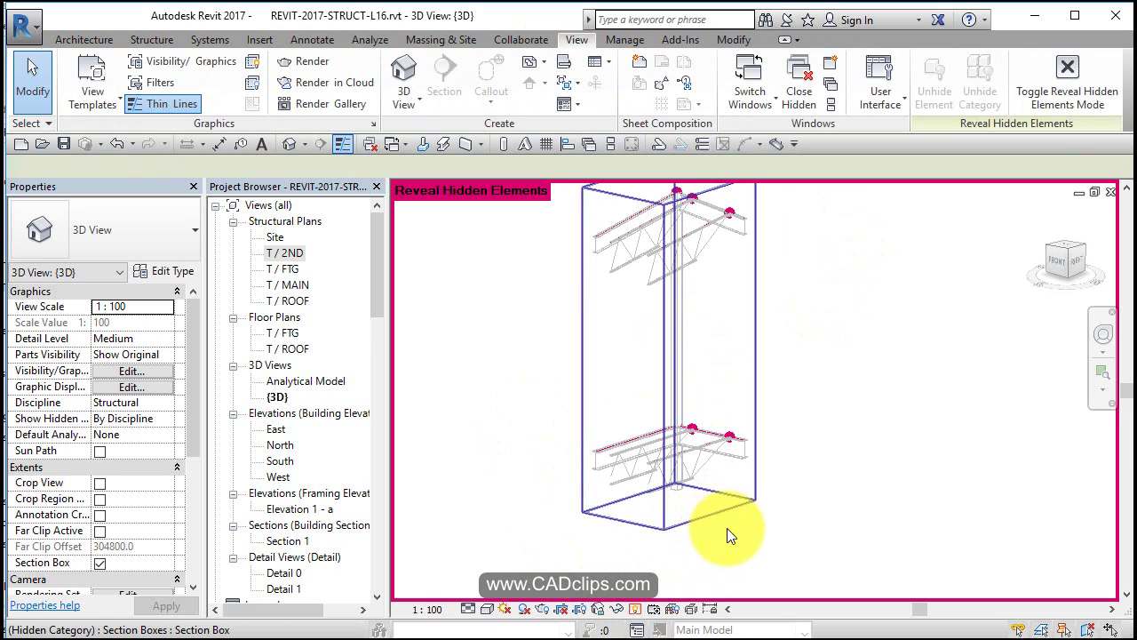
pyautogui.click(685, 531)
pyautogui.moveTo(671, 508); pyautogui.dragTo(675, 293)
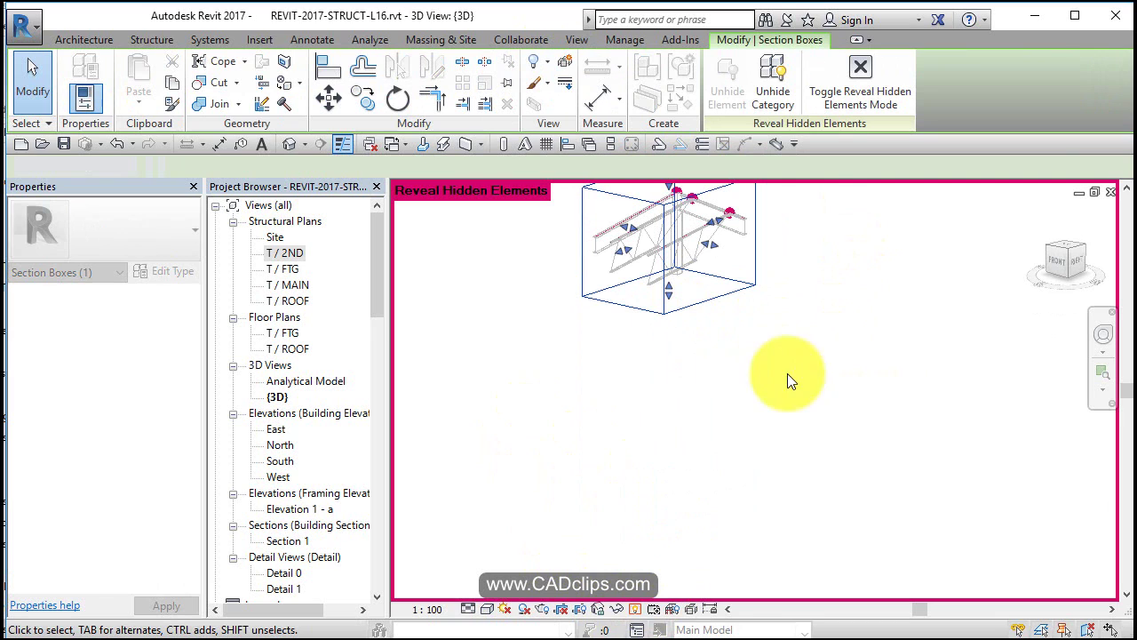
pyautogui.click(638, 612)
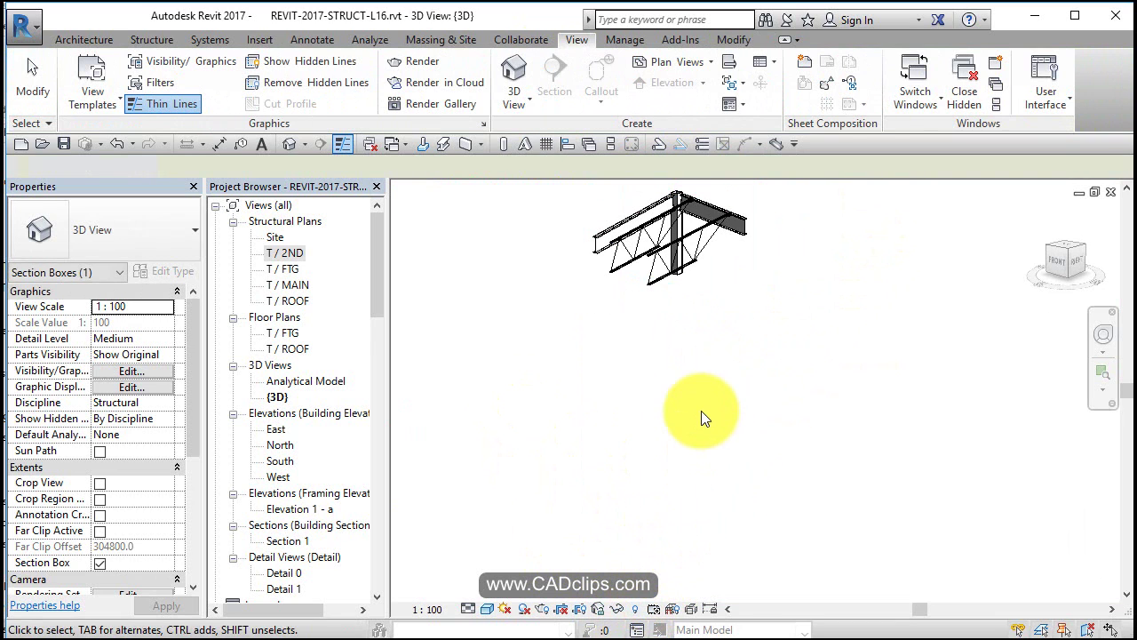
pyautogui.moveTo(701, 414); pyautogui.dragTo(829, 448, button='middle')
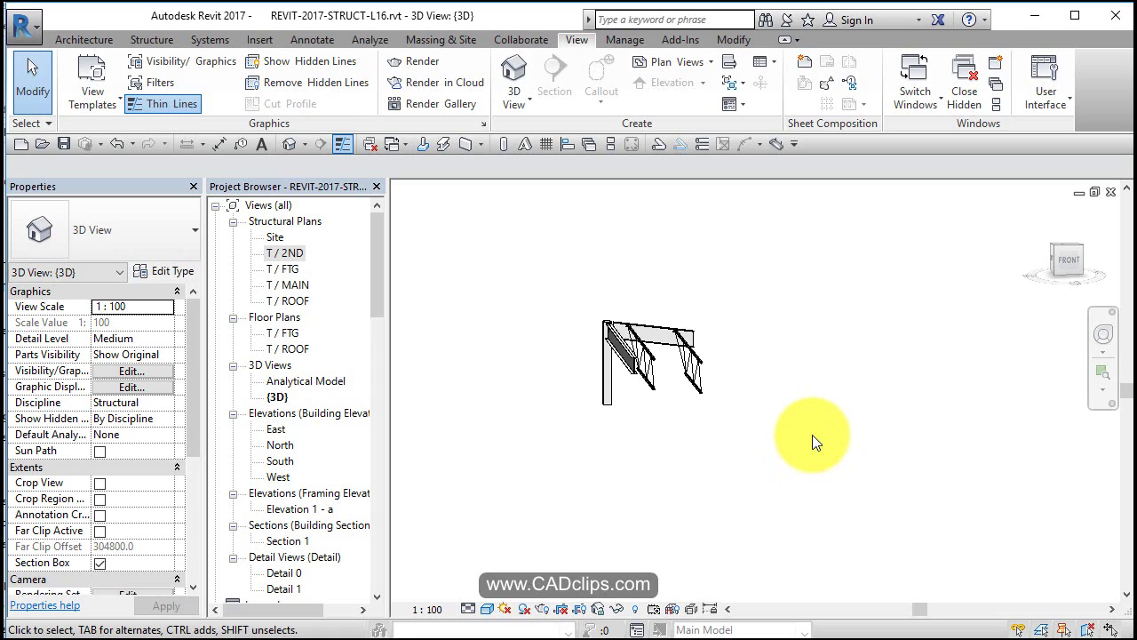
# Step: Reopen the T / 2ND plan and bring the 12K1 joist bay into view
pyautogui.doubleClick(295, 252)
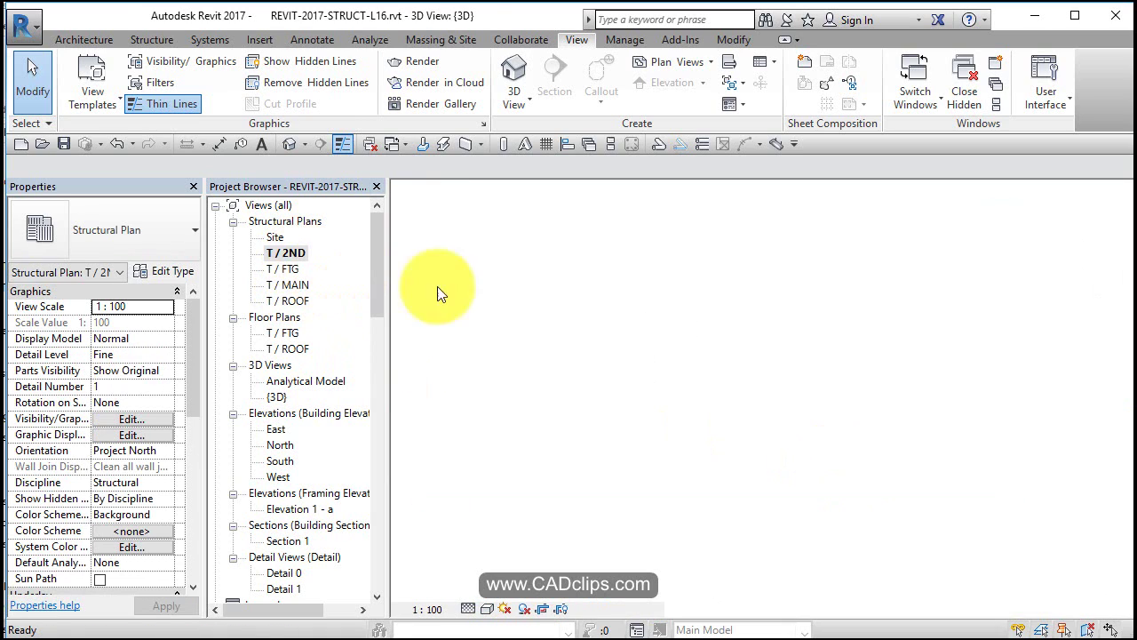
pyautogui.moveTo(726, 406); pyautogui.dragTo(706, 428, button='middle')
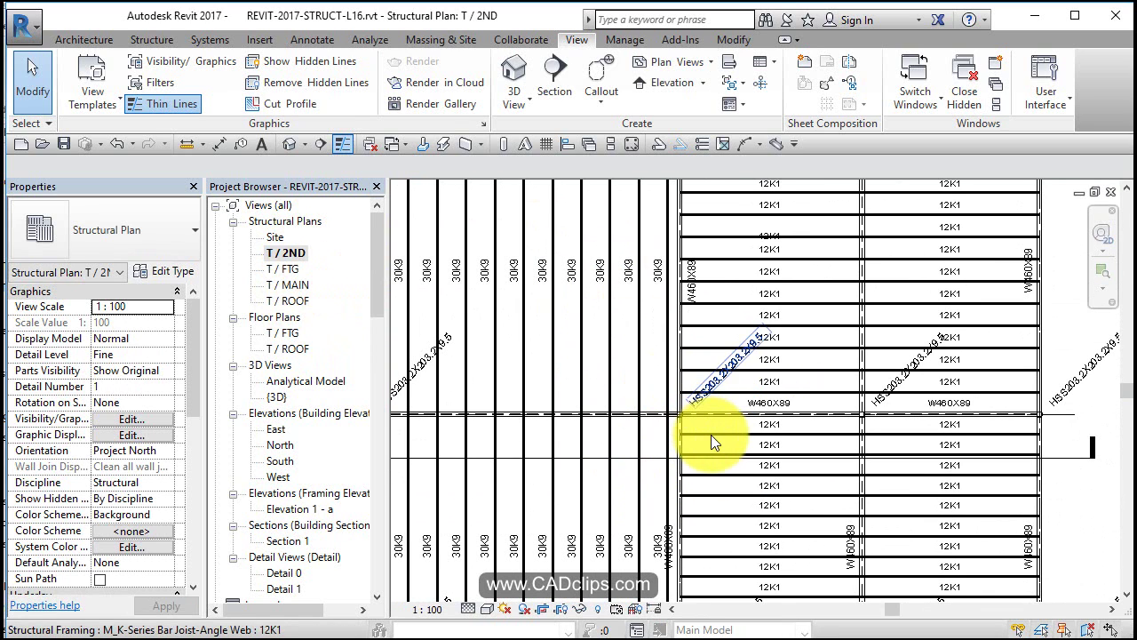
pyautogui.click(705, 370)
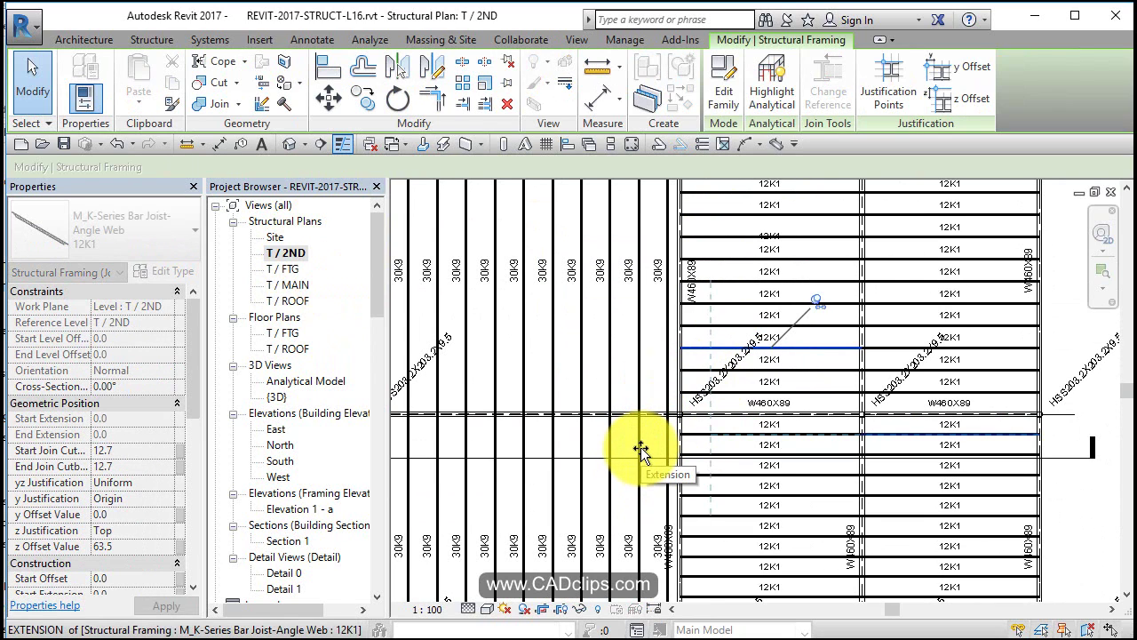
pyautogui.press('Escape')
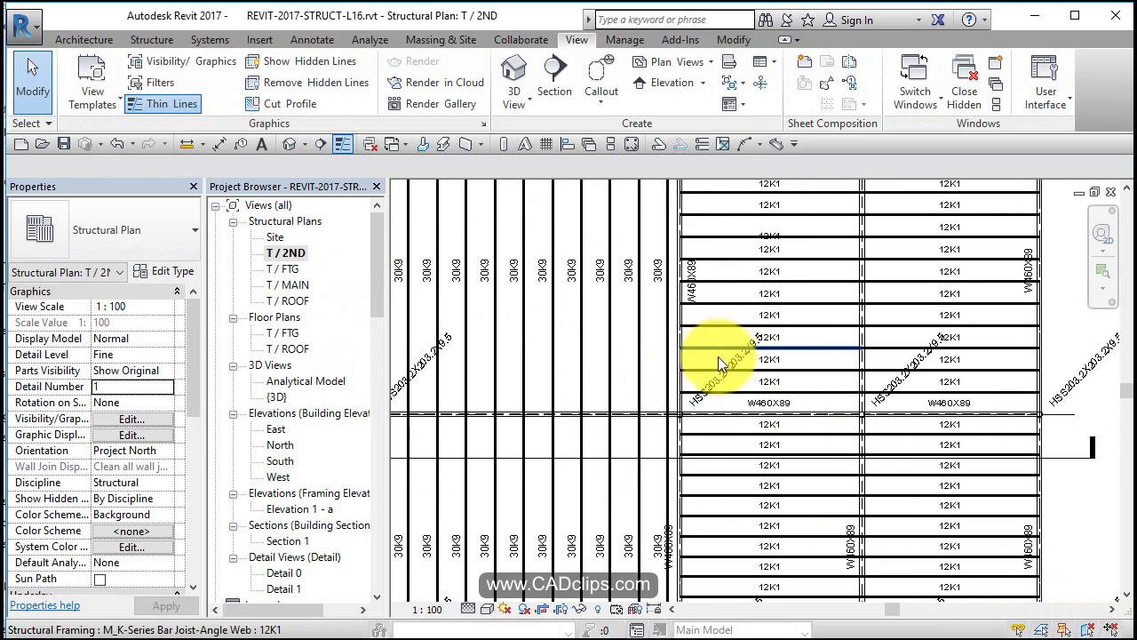
# Step: Crossing-select the beams and joists around the column and open a Selection Box 3D view of them
pyautogui.moveTo(718, 355); pyautogui.dragTo(624, 461)
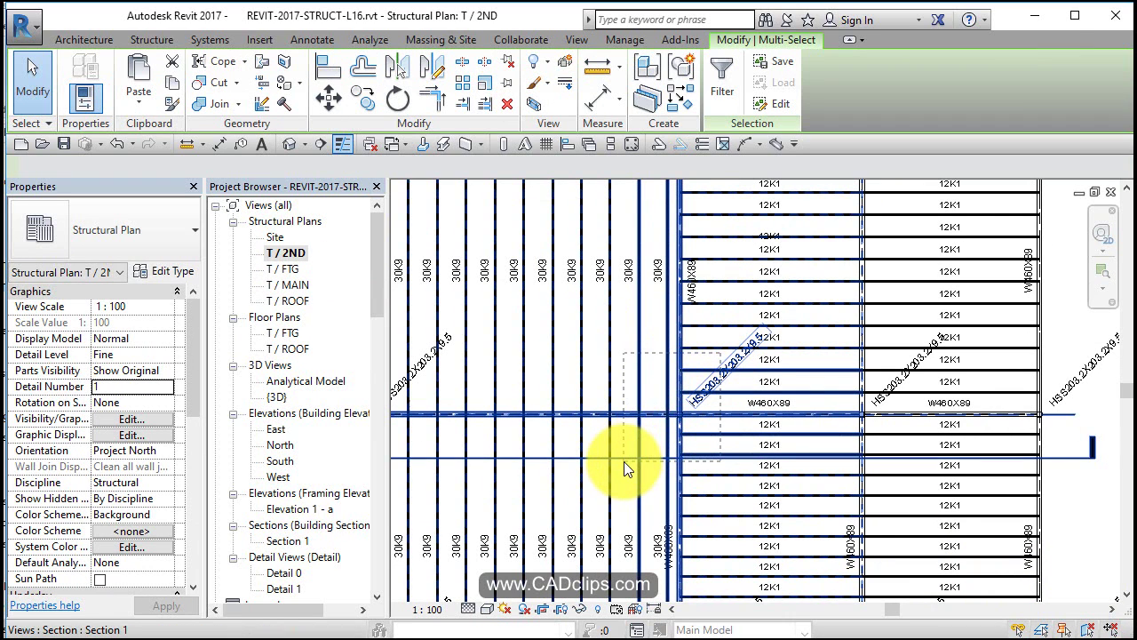
pyautogui.click(537, 109)
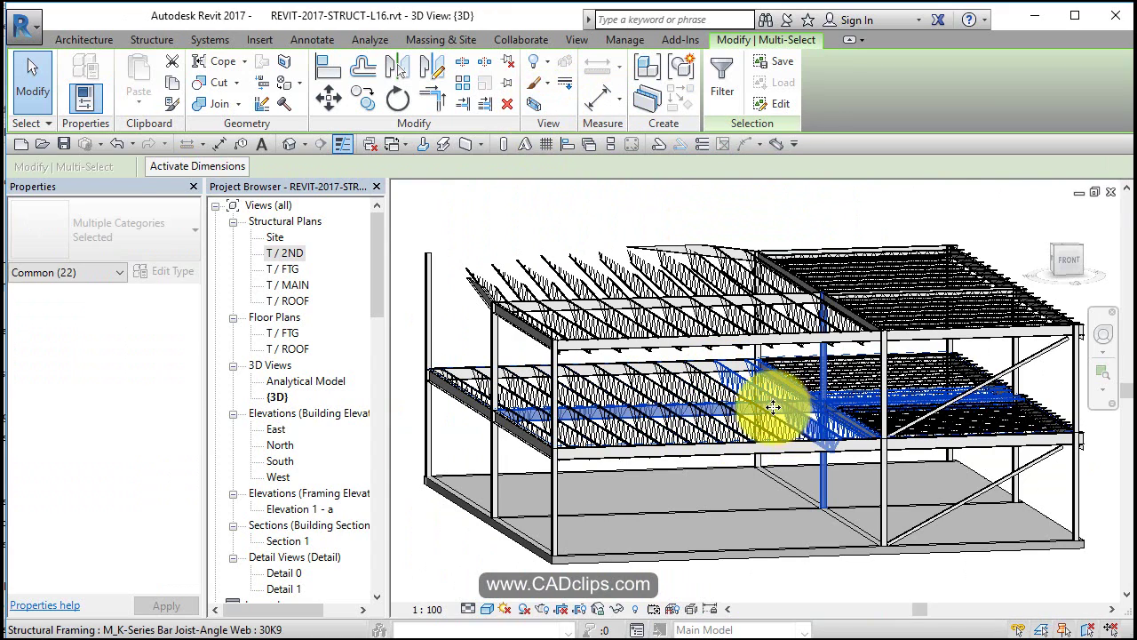
pyautogui.keyDown('shift'); pyautogui.moveTo(774, 394); pyautogui.dragTo(572, 491, button='middle'); pyautogui.keyUp('shift')
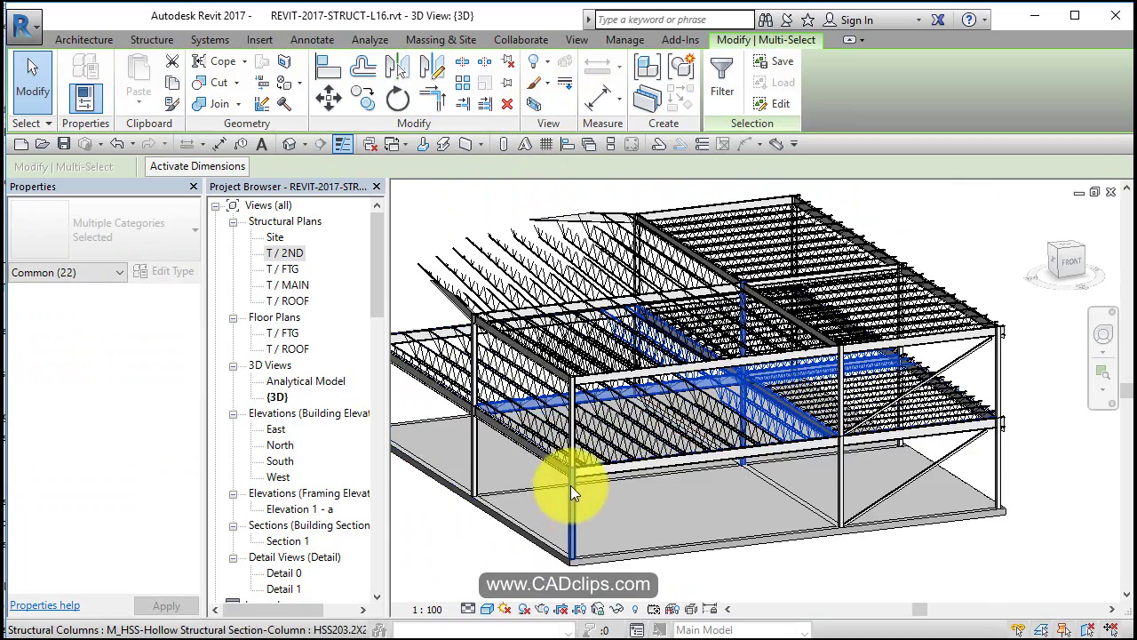
pyautogui.scroll(-3, 560, 490)
pyautogui.click(473, 530)
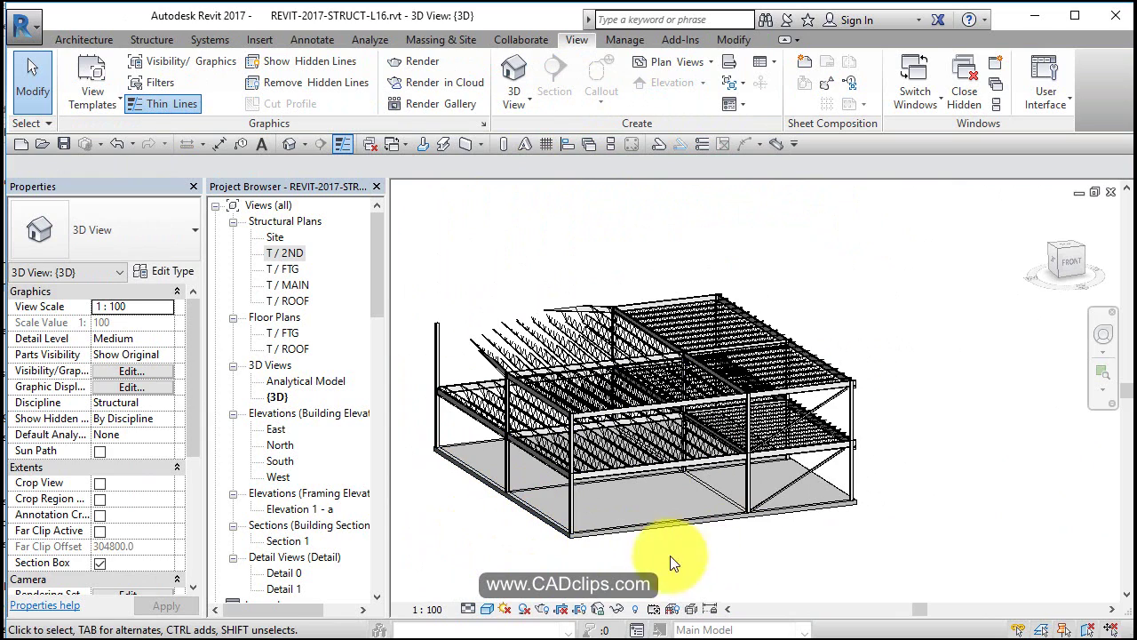
# Step: Reveal the hidden section box and pull its left and right faces inward
pyautogui.click(641, 609)
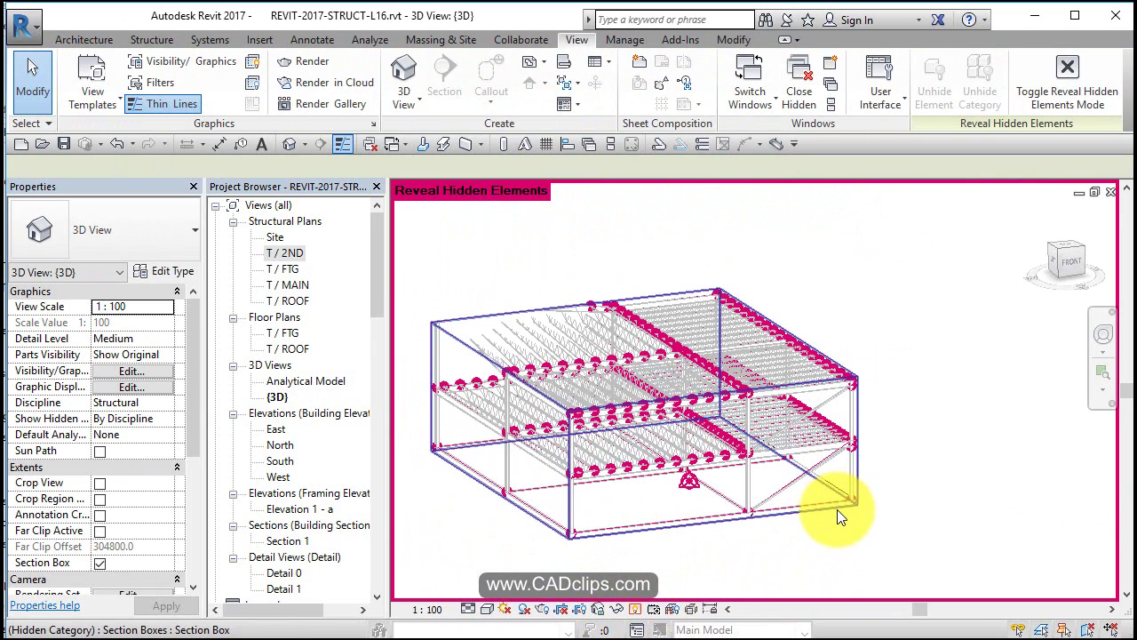
pyautogui.click(526, 474)
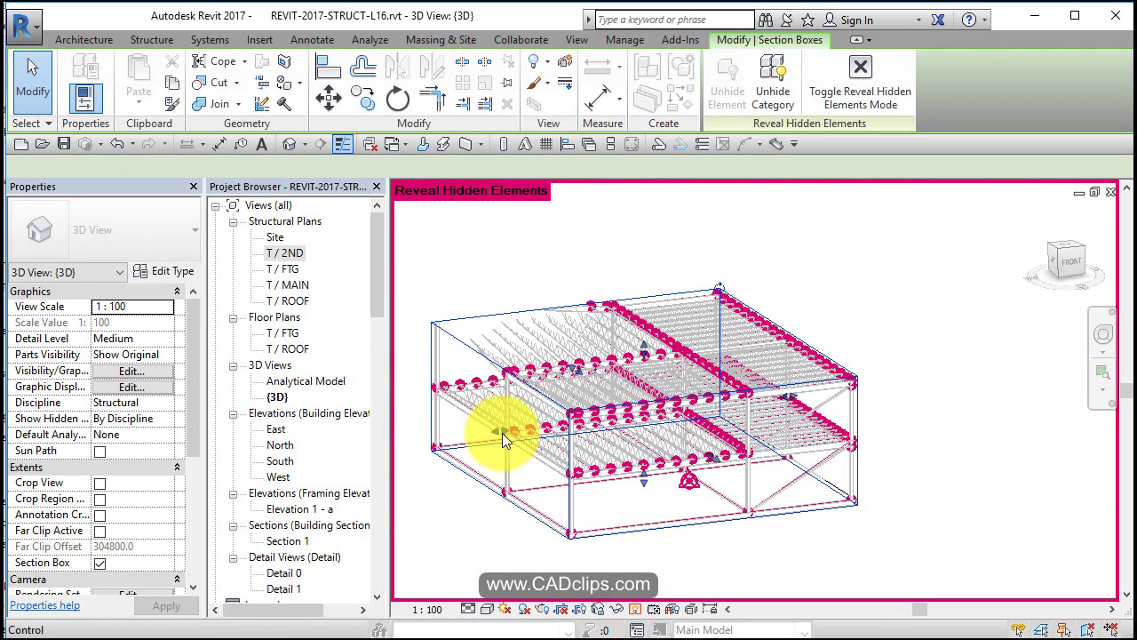
pyautogui.moveTo(502, 433); pyautogui.dragTo(783, 401)
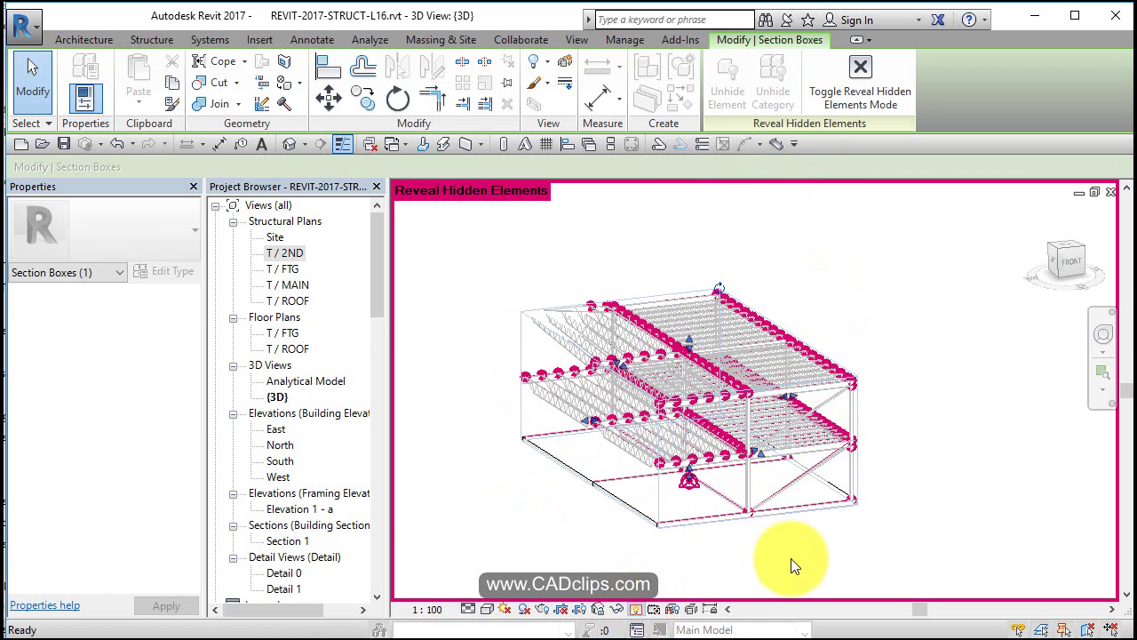
pyautogui.press('Escape')
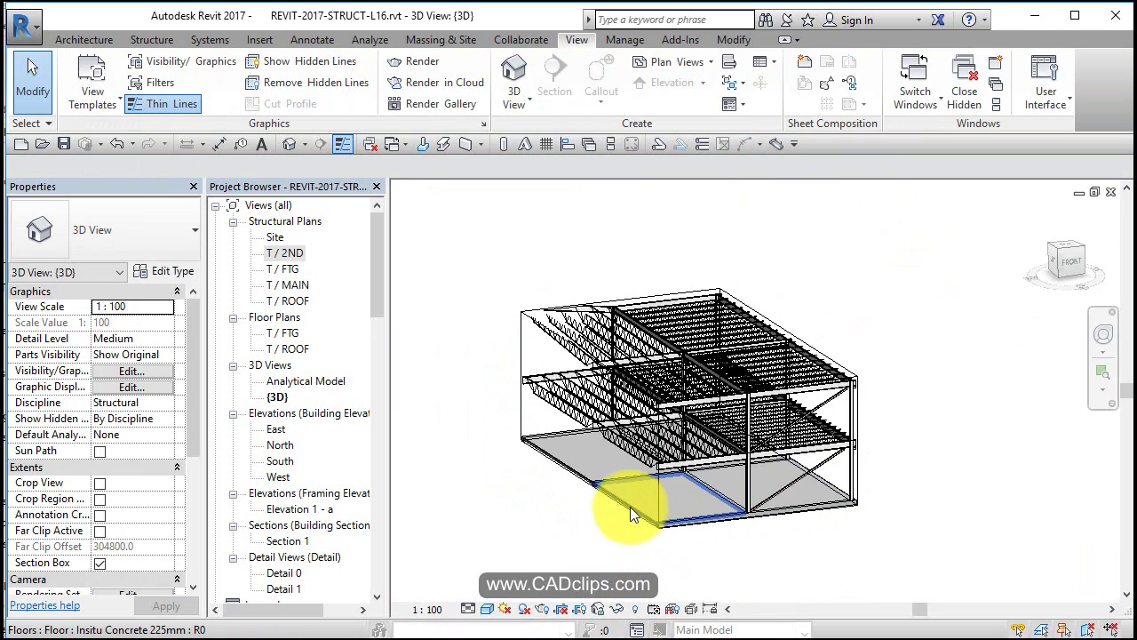
pyautogui.click(681, 484)
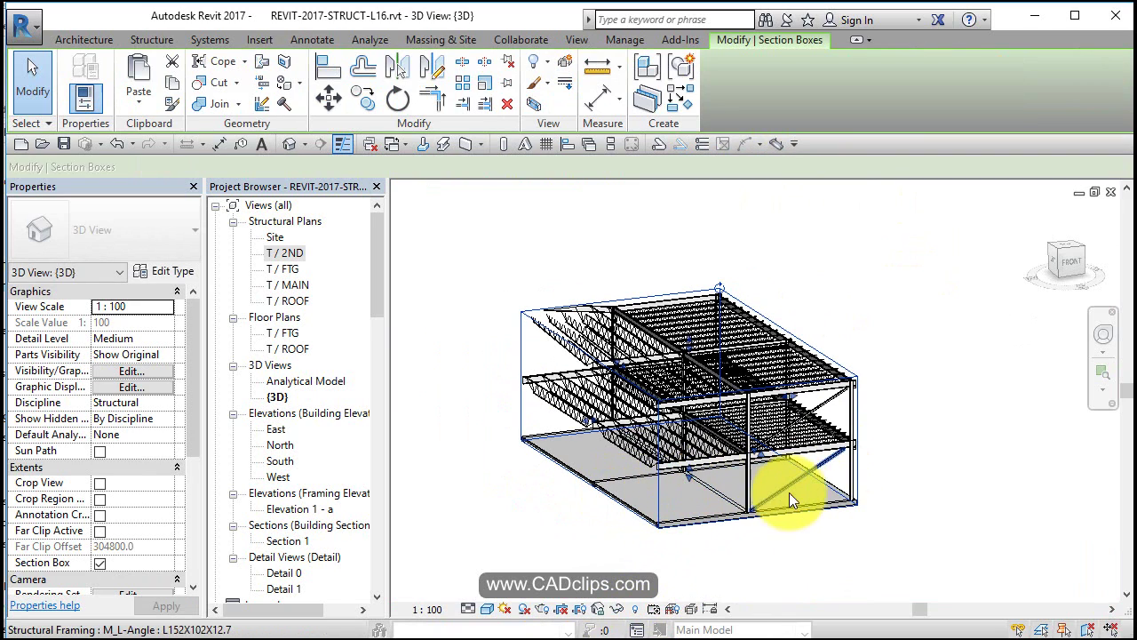
pyautogui.keyDown('shift'); pyautogui.moveTo(790, 494); pyautogui.dragTo(754, 452, button='middle'); pyautogui.keyUp('shift')
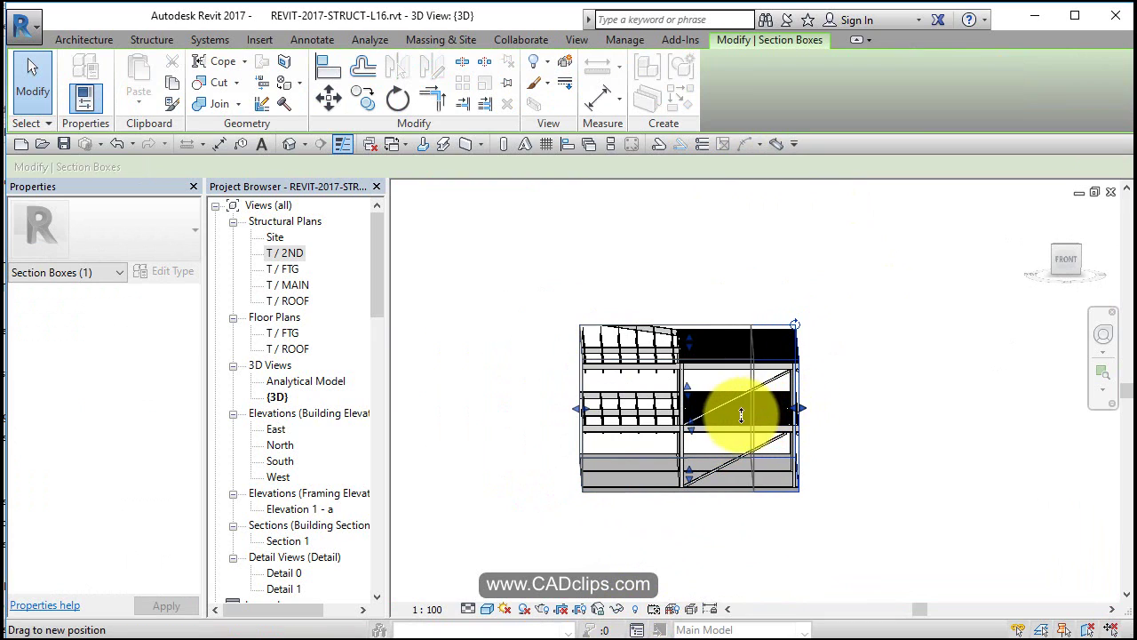
pyautogui.moveTo(741, 414); pyautogui.dragTo(719, 414)
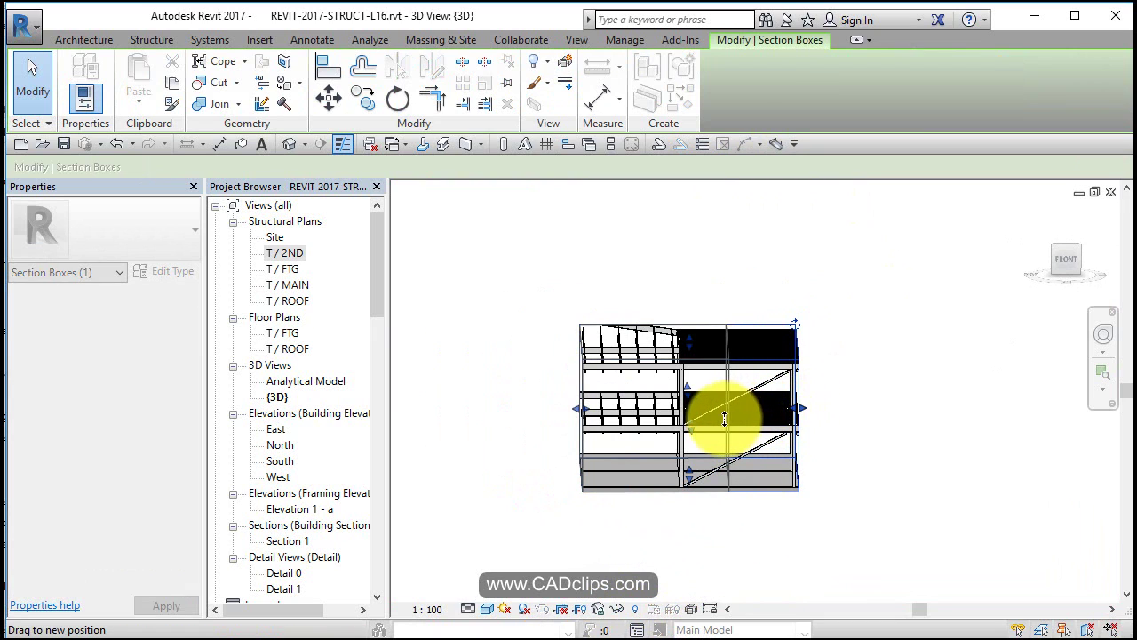
# Step: From the Front and Right ViewCube views, trim the box's bottom and sides to isolate one connection
pyautogui.click(1067, 259)
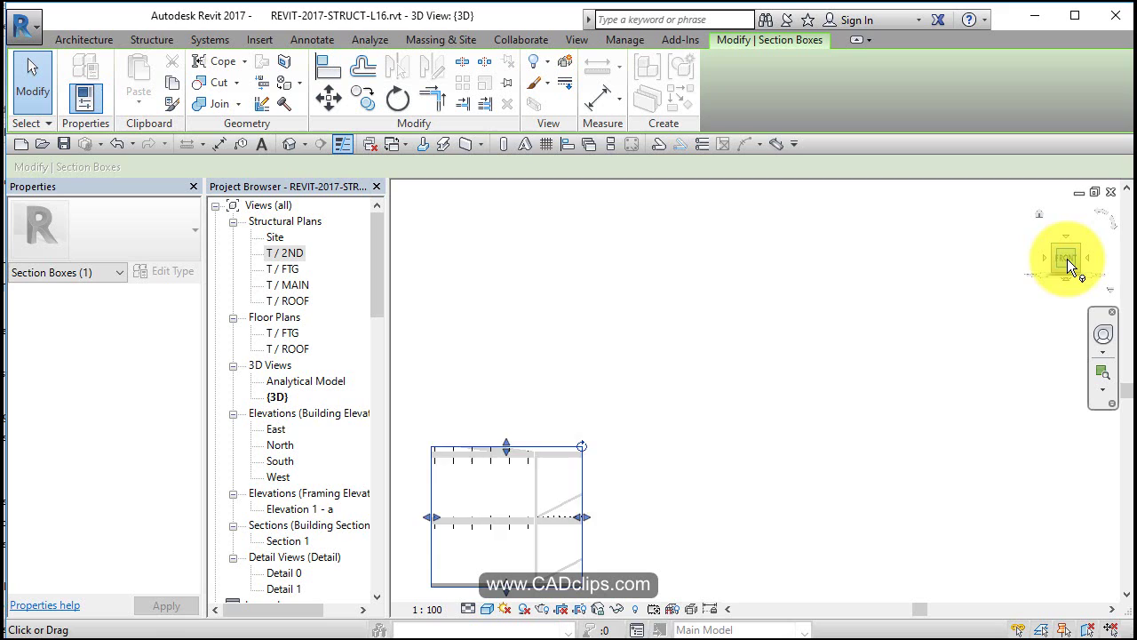
pyautogui.moveTo(754, 464); pyautogui.dragTo(761, 411)
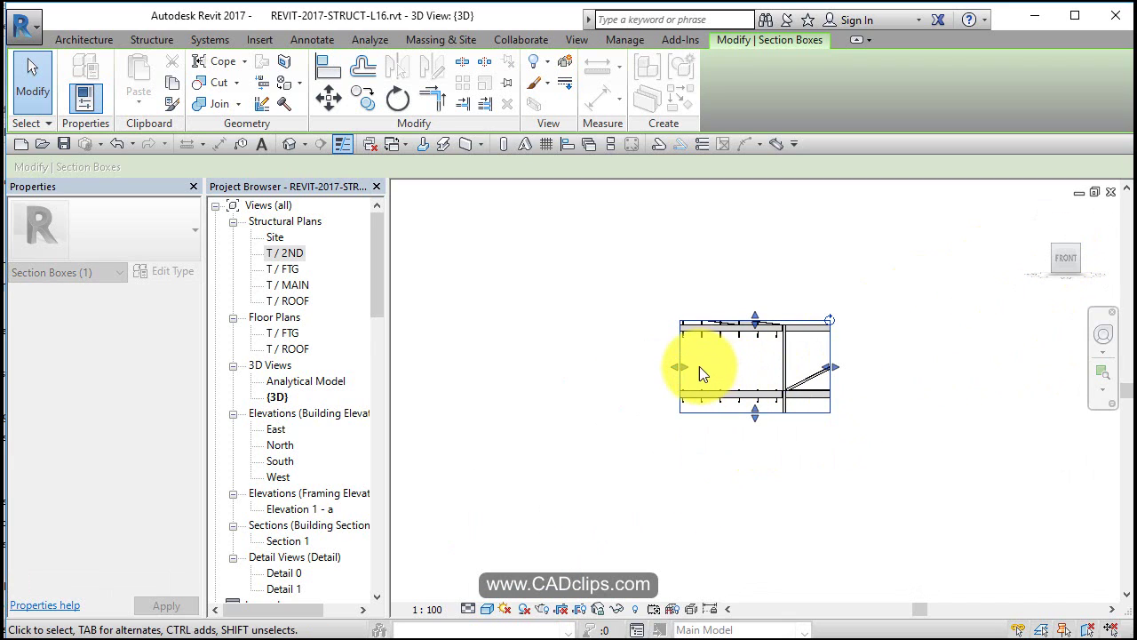
pyautogui.moveTo(680, 368); pyautogui.dragTo(794, 381)
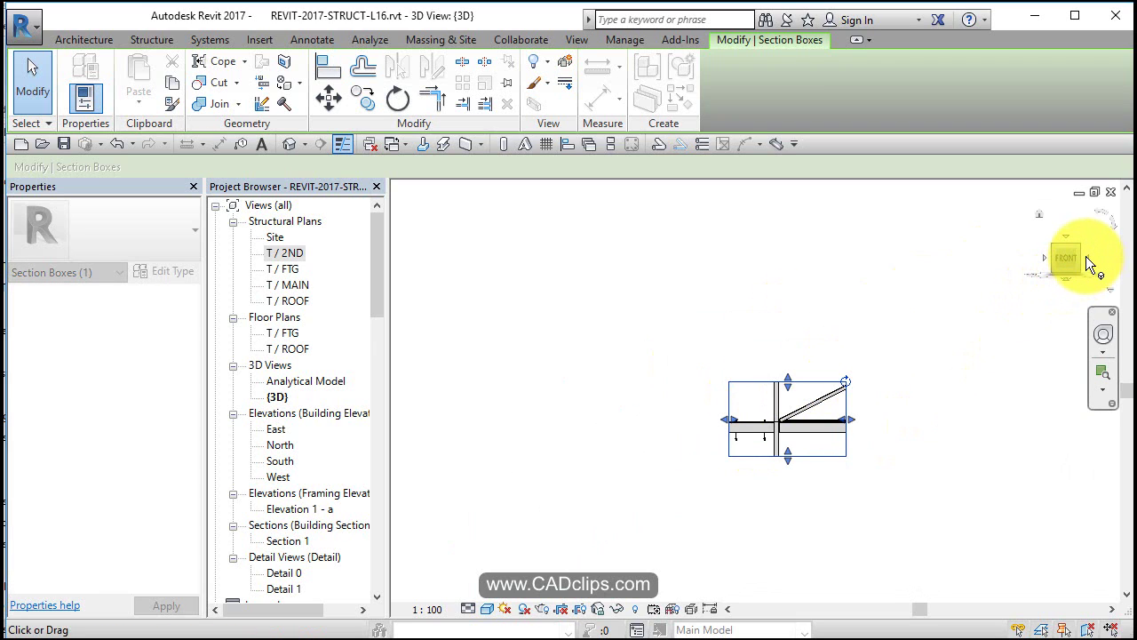
pyautogui.click(1088, 259)
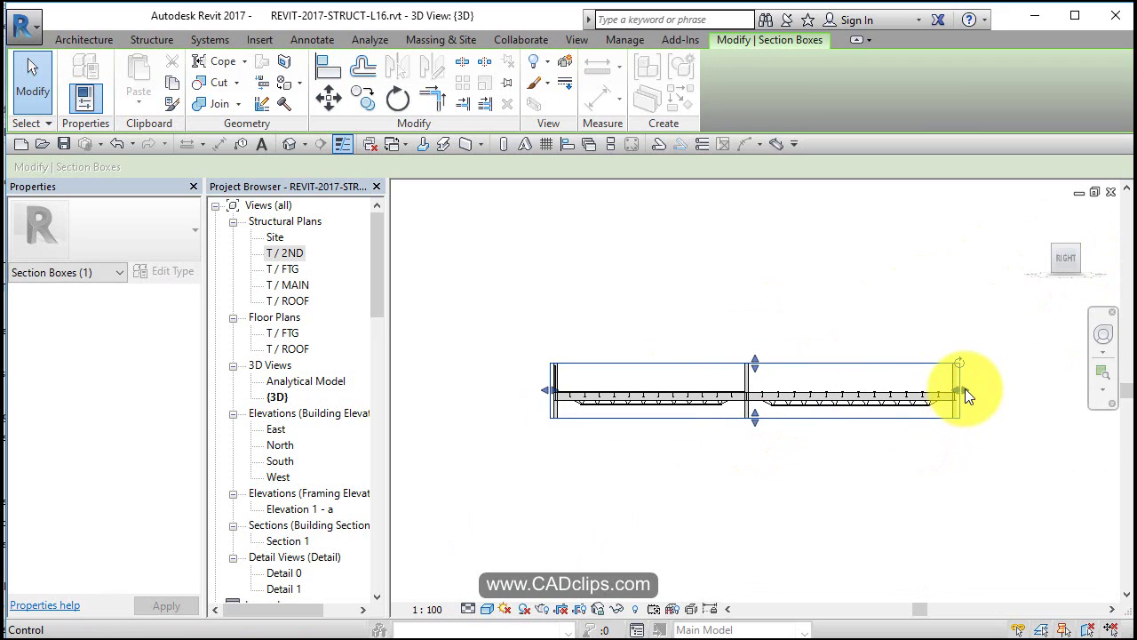
pyautogui.moveTo(964, 388); pyautogui.dragTo(693, 408)
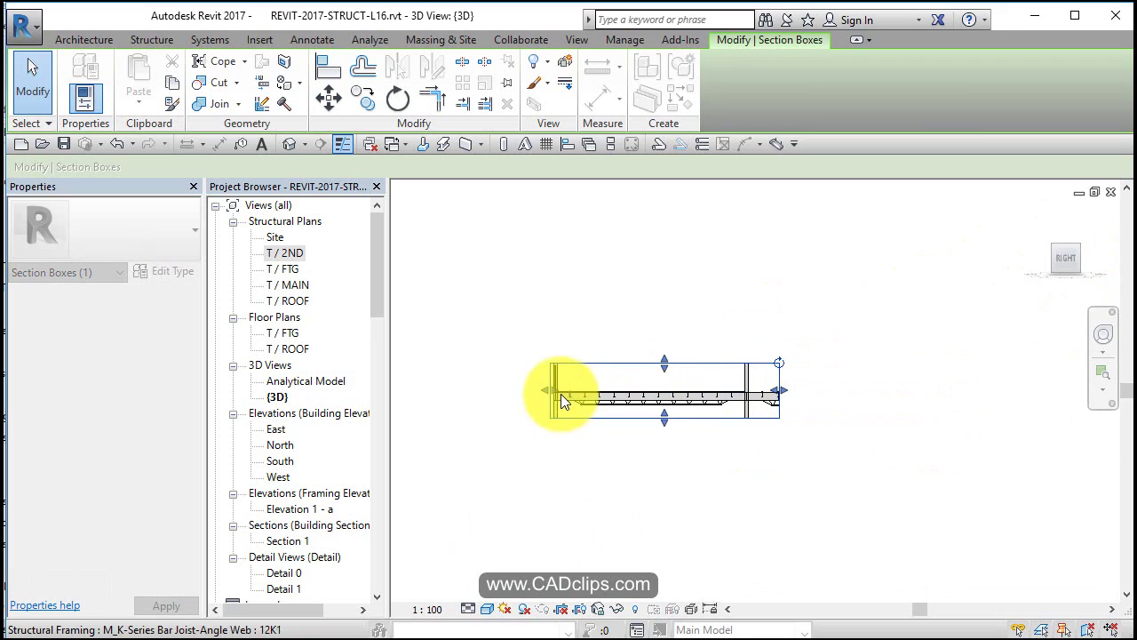
pyautogui.moveTo(555, 391); pyautogui.dragTo(718, 404)
pyautogui.click(816, 443)
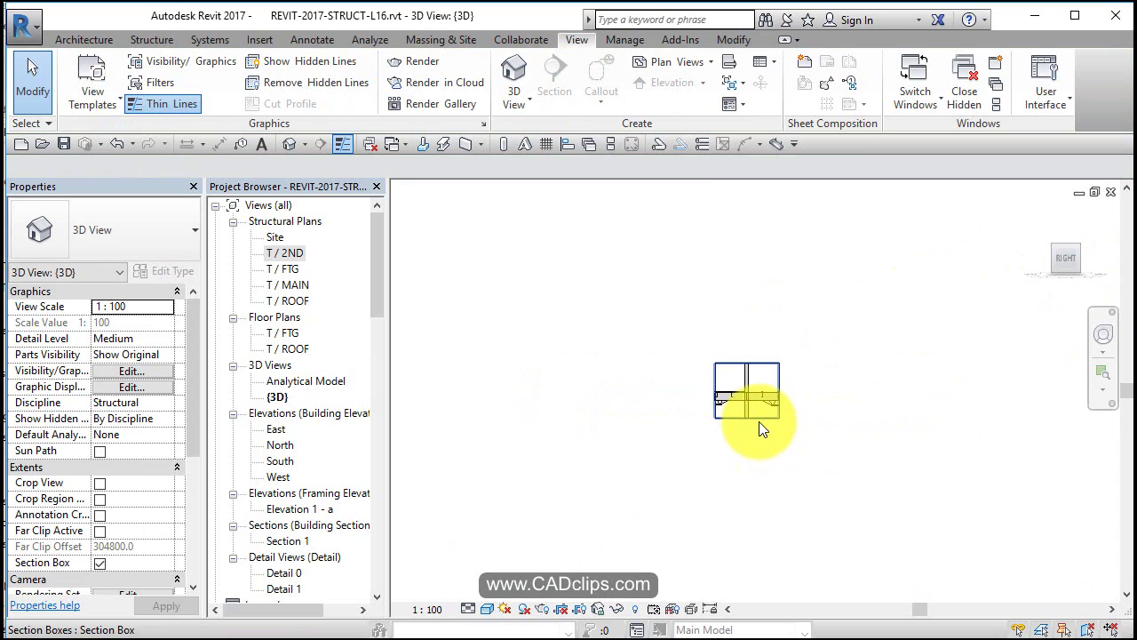
pyautogui.scroll(5, 758, 423)
pyautogui.keyDown('shift'); pyautogui.moveTo(758, 423); pyautogui.dragTo(873, 515, button='middle'); pyautogui.keyUp('shift')
pyautogui.scroll(-3, 874, 515)
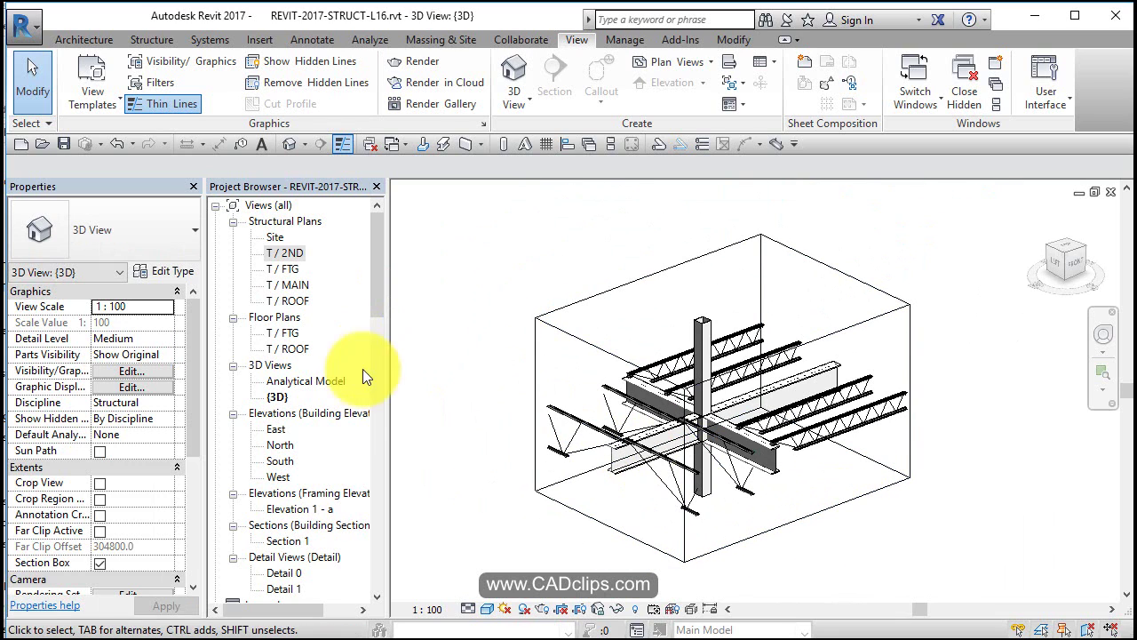
# Step: Duplicate the {3D} view into {3D} Copy 1, then duplicate that into another copy
pyautogui.rightClick(281, 396)
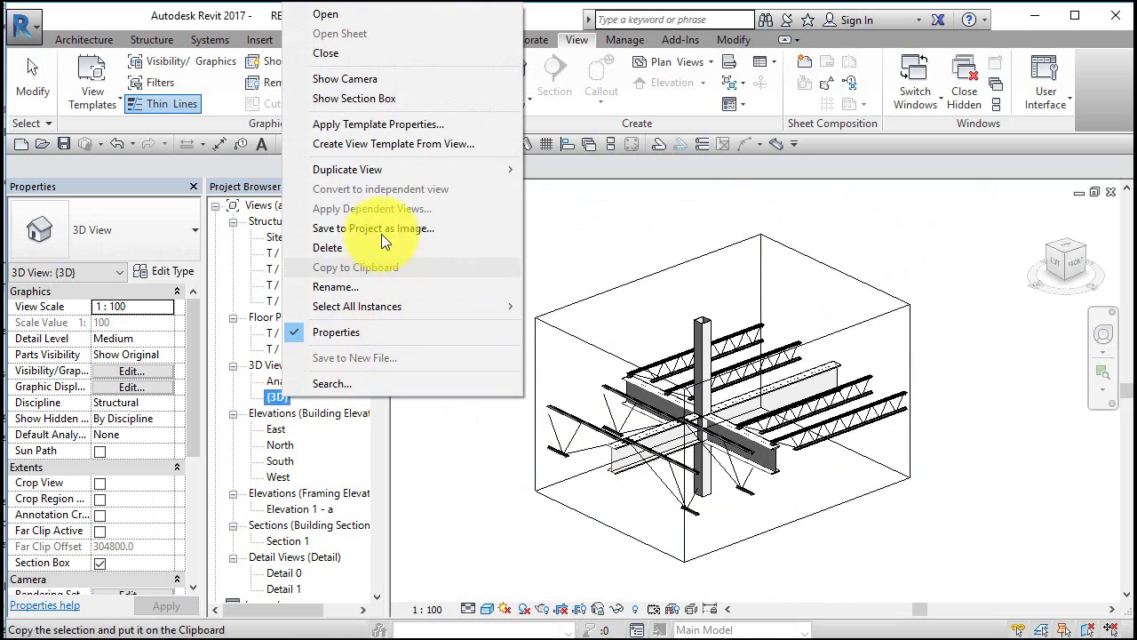
pyautogui.moveTo(346, 169)
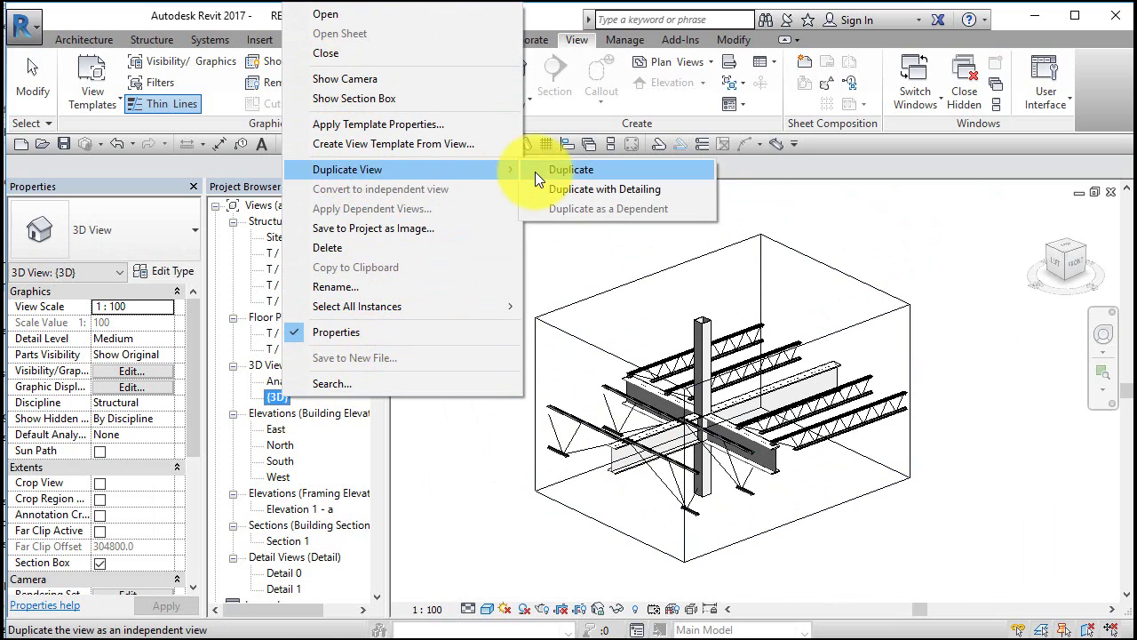
pyautogui.click(545, 170)
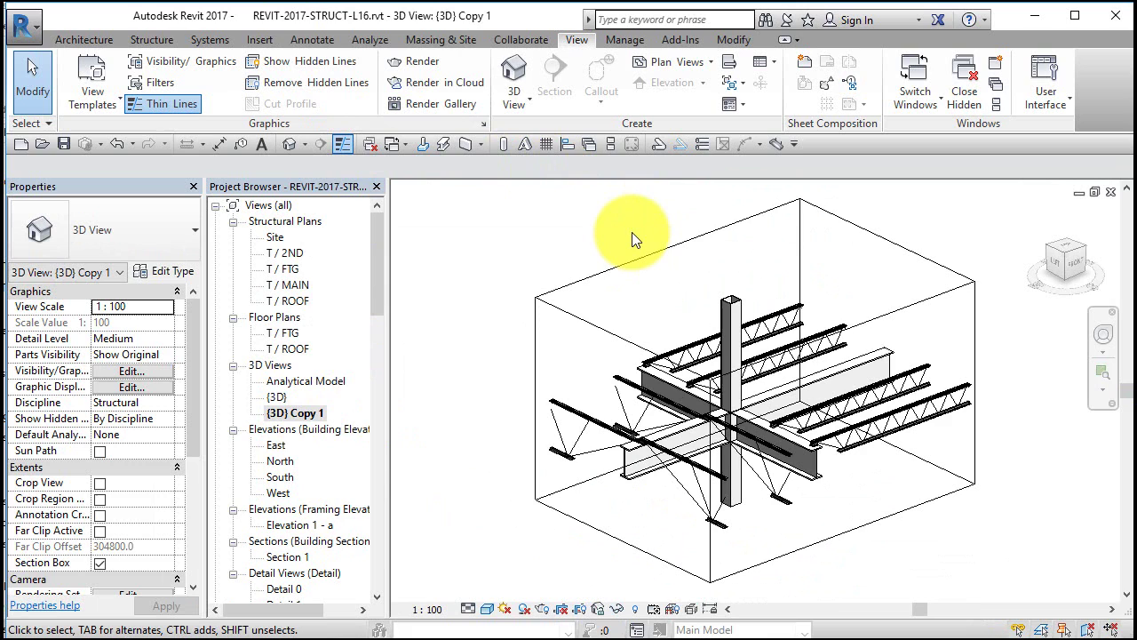
pyautogui.rightClick(287, 410)
pyautogui.moveTo(510, 182)
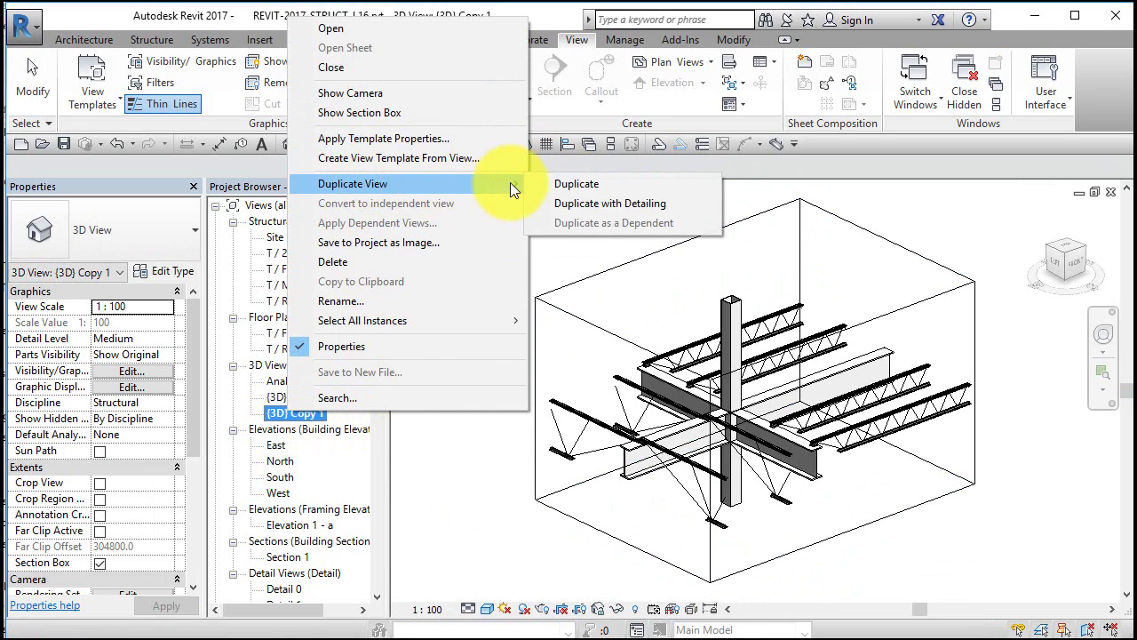
pyautogui.click(561, 184)
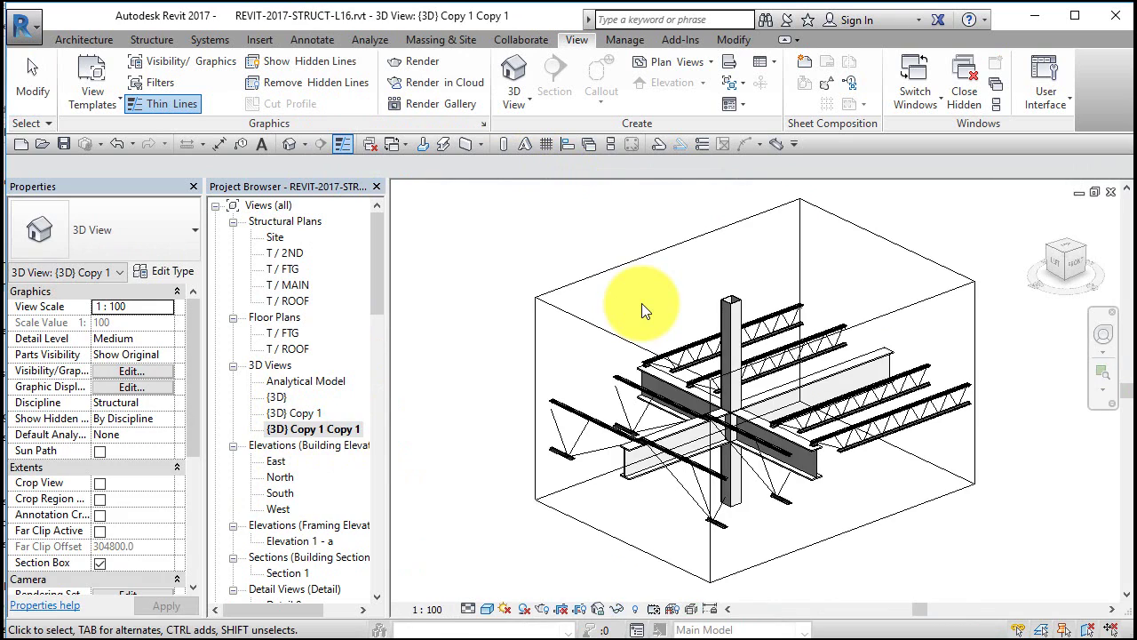
# Step: Lengthen and heighten the new copy's section box to include more joists, then open {3D} Copy 1
pyautogui.scroll(-3, 641, 303)
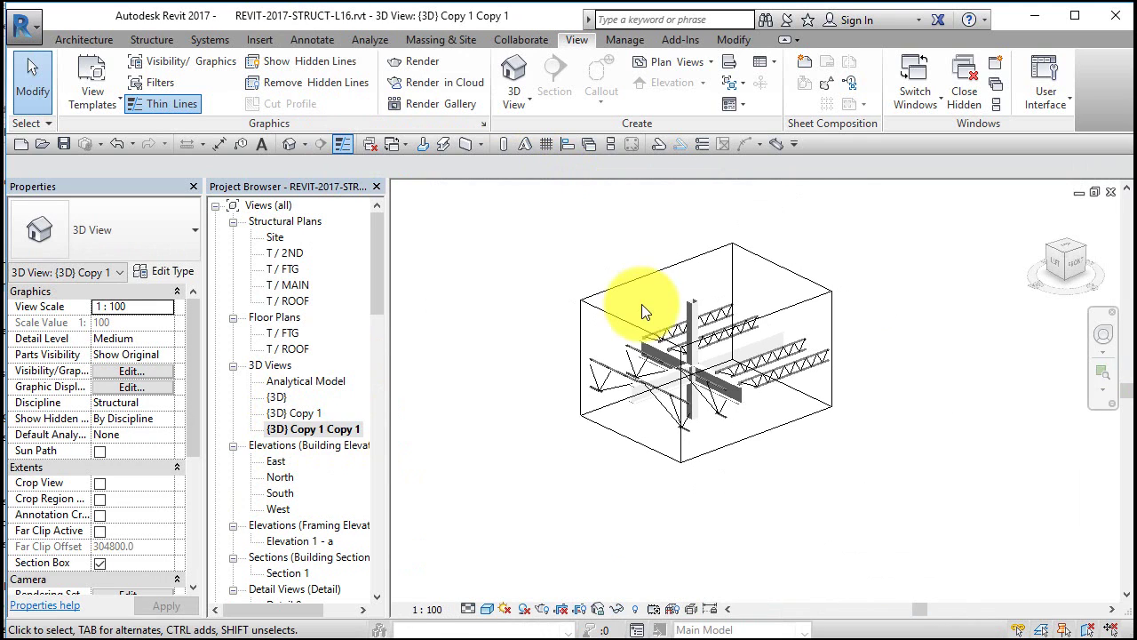
pyautogui.click(806, 303)
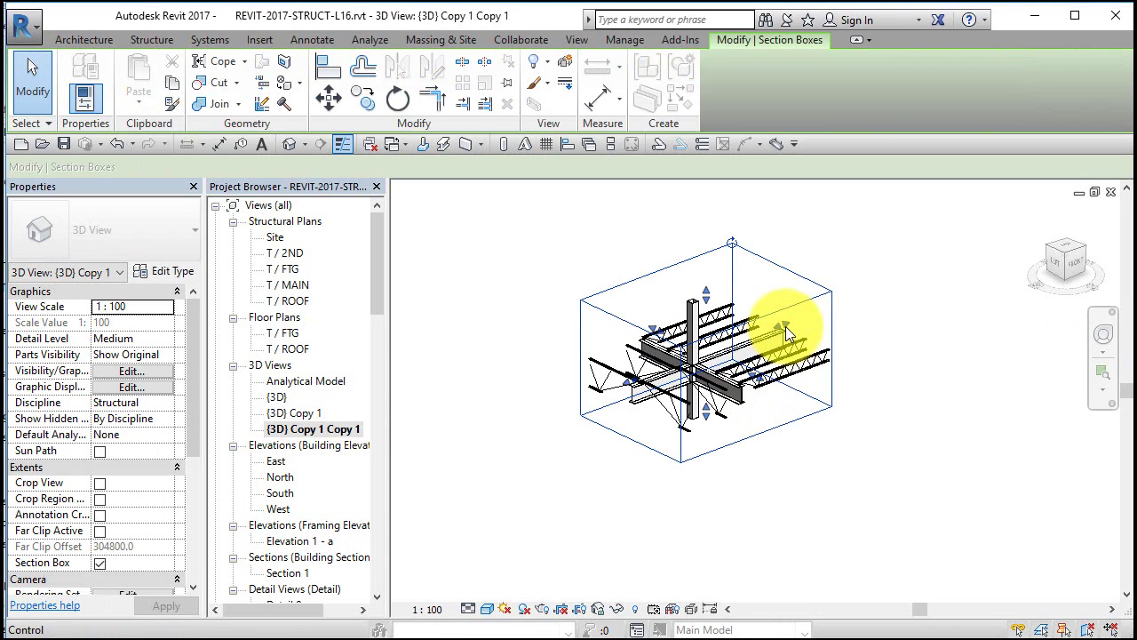
pyautogui.moveTo(787, 333); pyautogui.dragTo(727, 476)
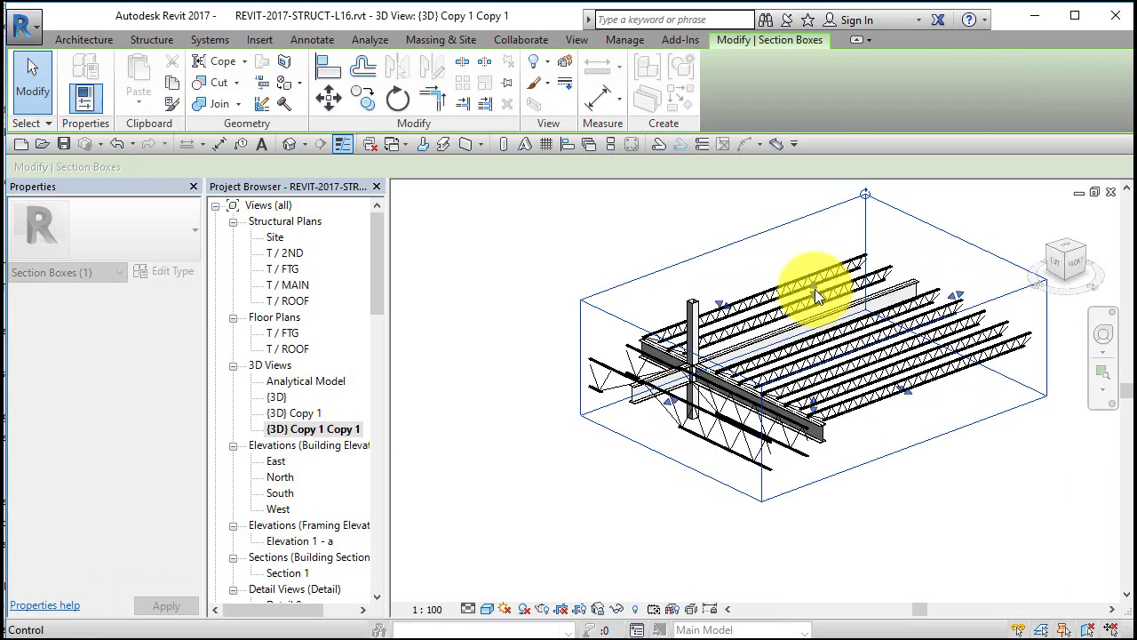
pyautogui.moveTo(815, 288); pyautogui.dragTo(787, 279)
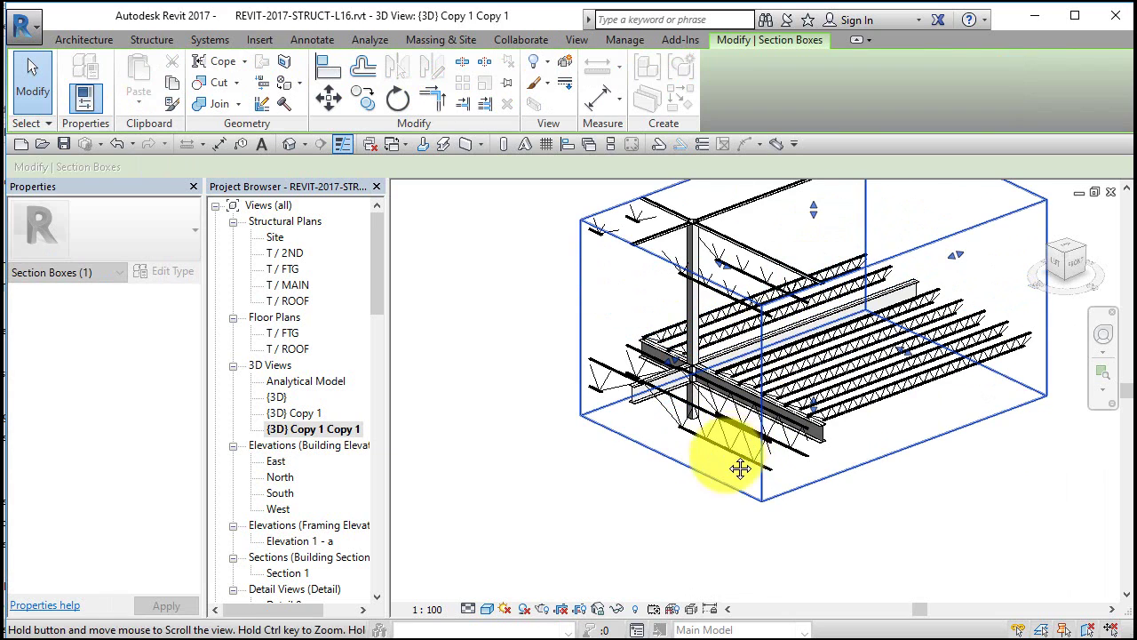
pyautogui.moveTo(740, 469); pyautogui.dragTo(696, 564, button='middle')
pyautogui.click(919, 219)
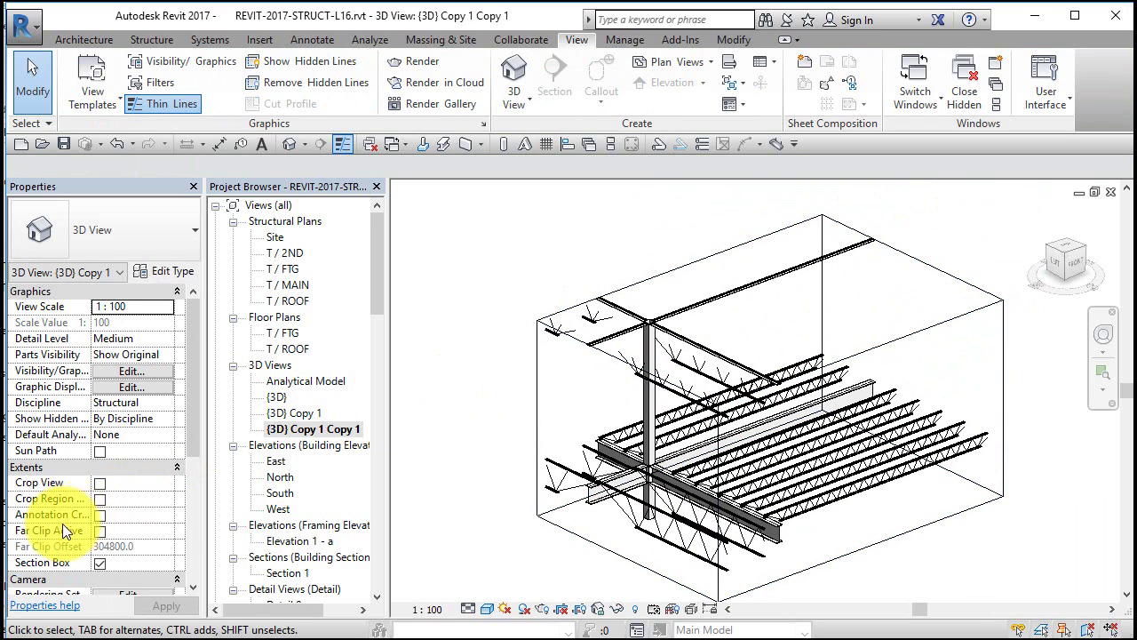
pyautogui.doubleClick(293, 412)
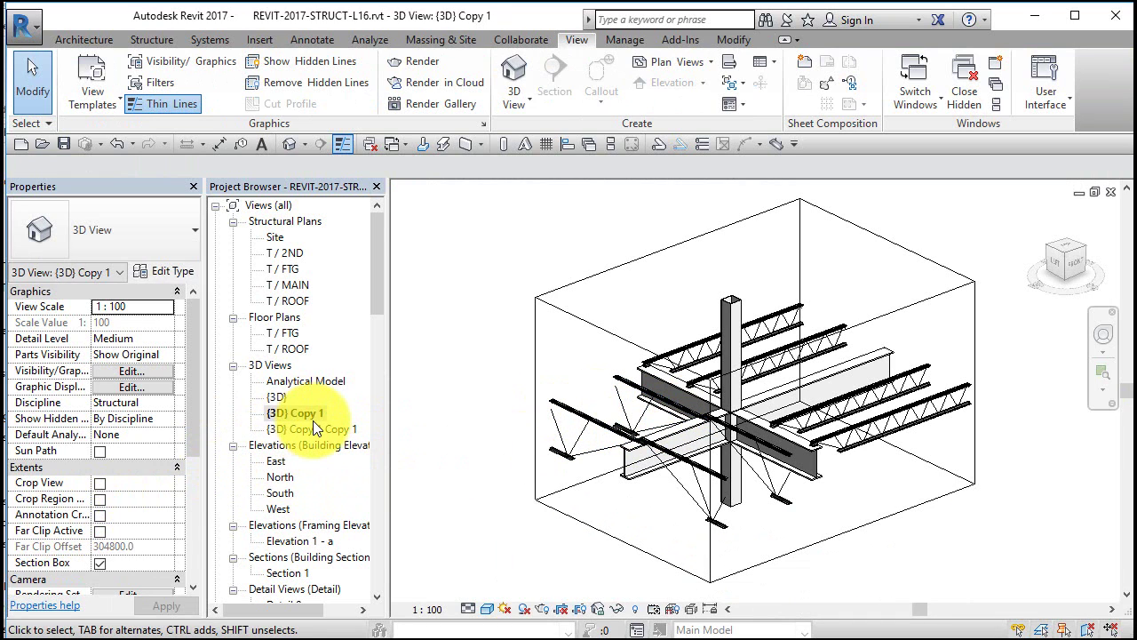
# Step: Rename the {3D} Copy 1 view to '3D 1'
pyautogui.rightClick(313, 417)
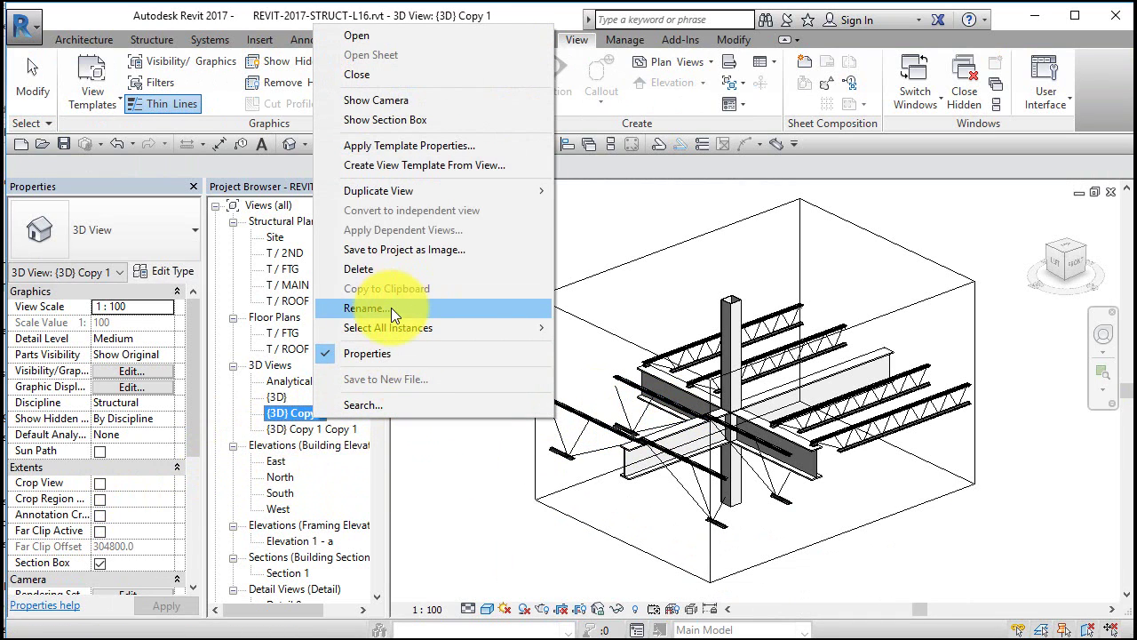
pyautogui.click(390, 308)
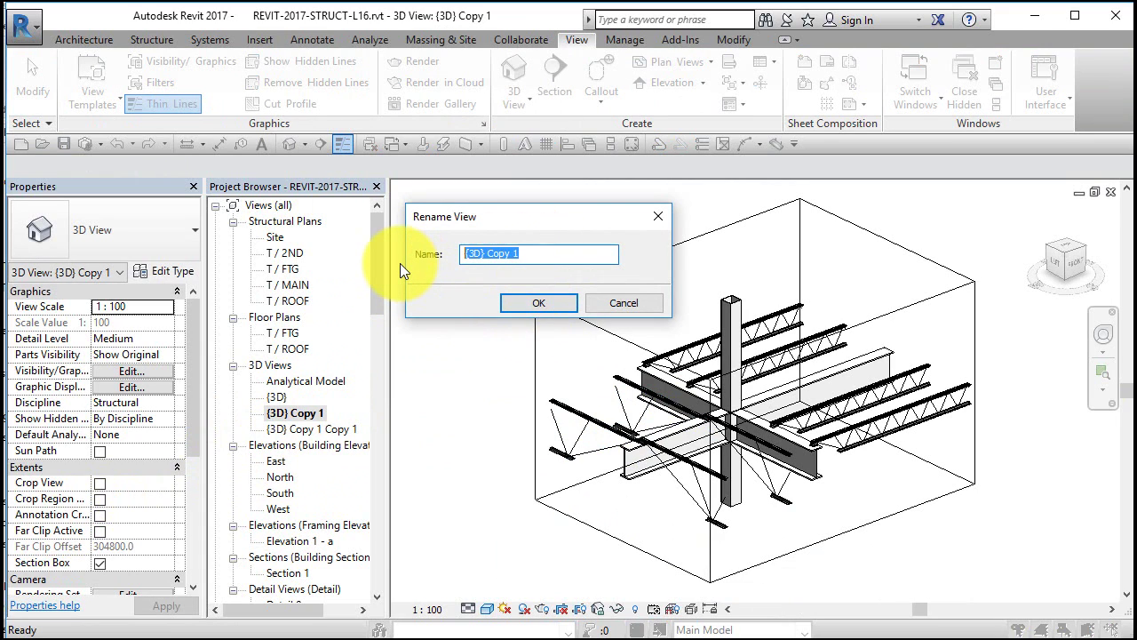
pyautogui.write('3D 1')
pyautogui.click(528, 293)
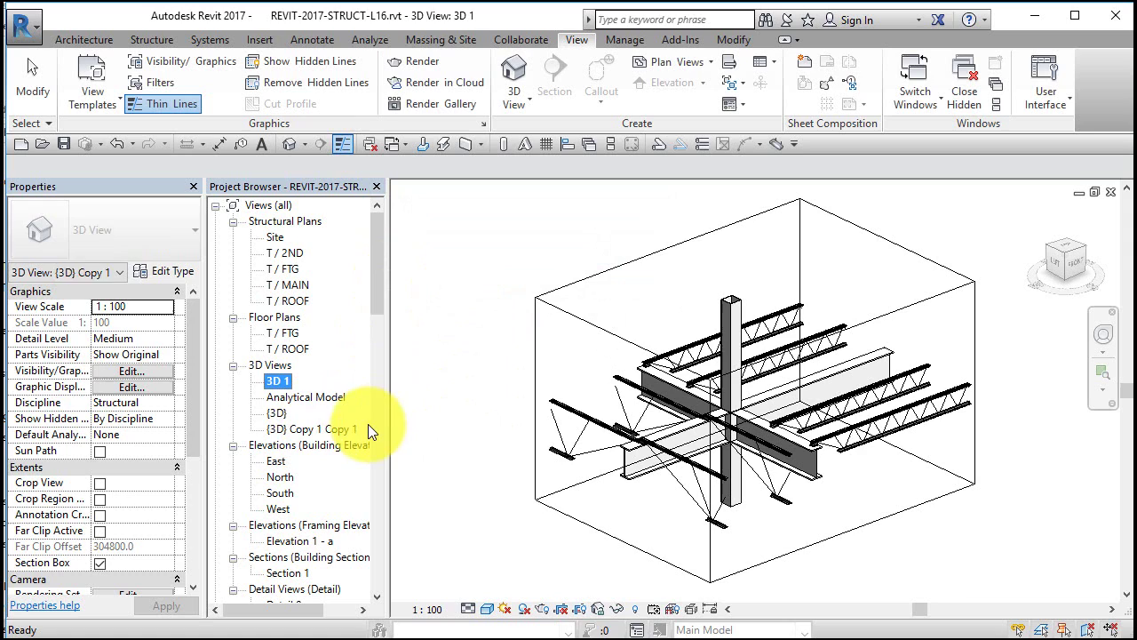
# Step: Rename the {3D} Copy 1 Copy 1 view to '3D 2'
pyautogui.rightClick(315, 429)
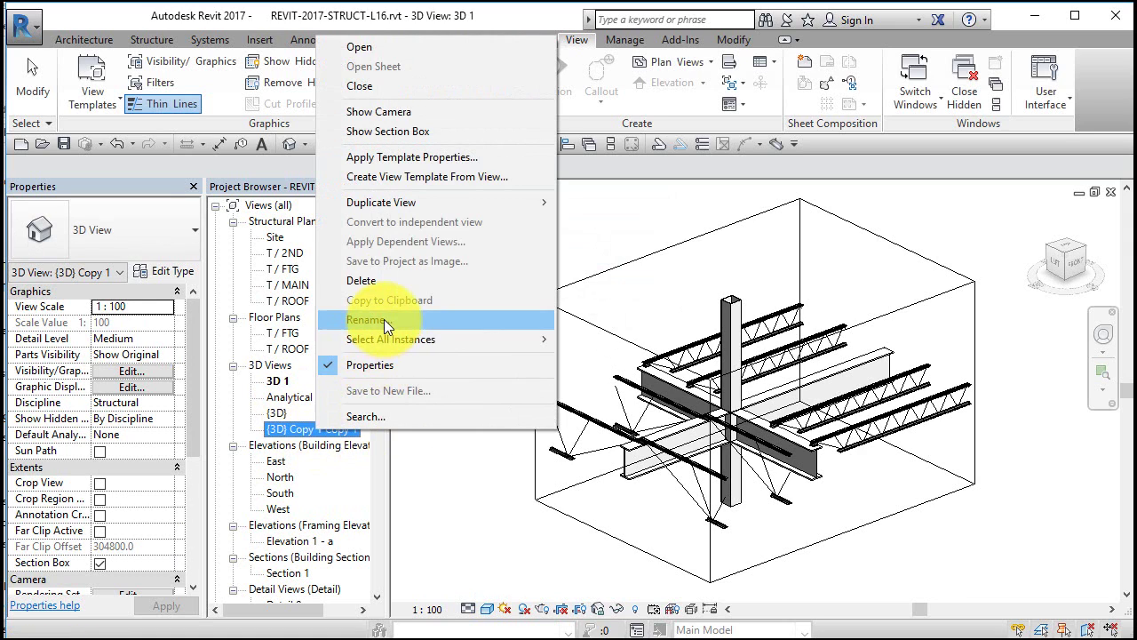
pyautogui.click(480, 318)
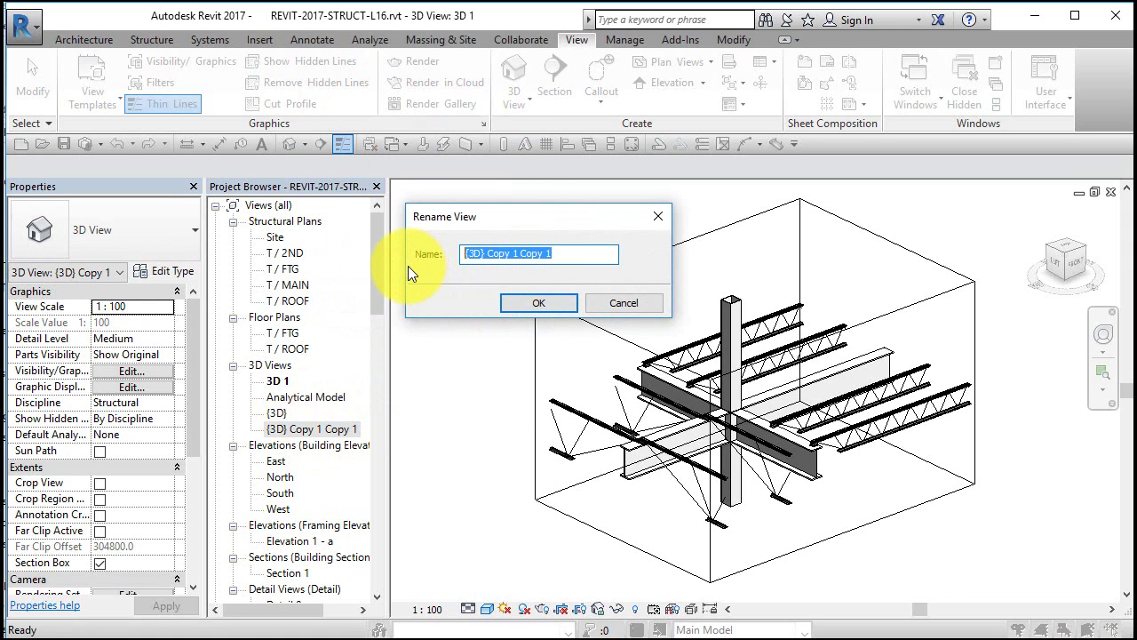
pyautogui.write('3D 2')
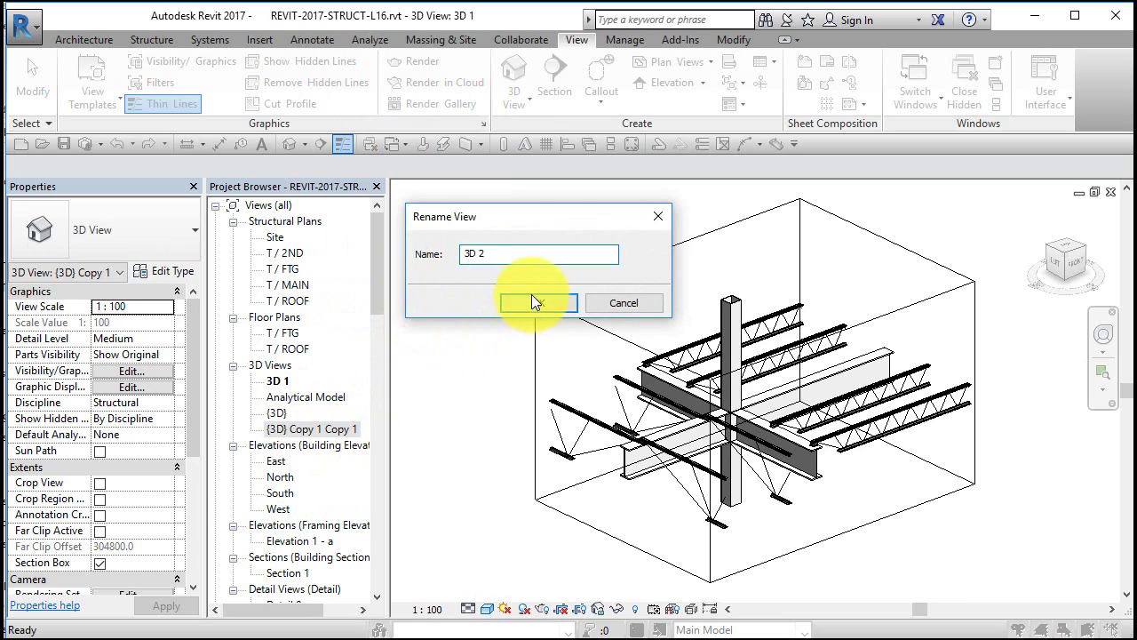
pyautogui.click(537, 303)
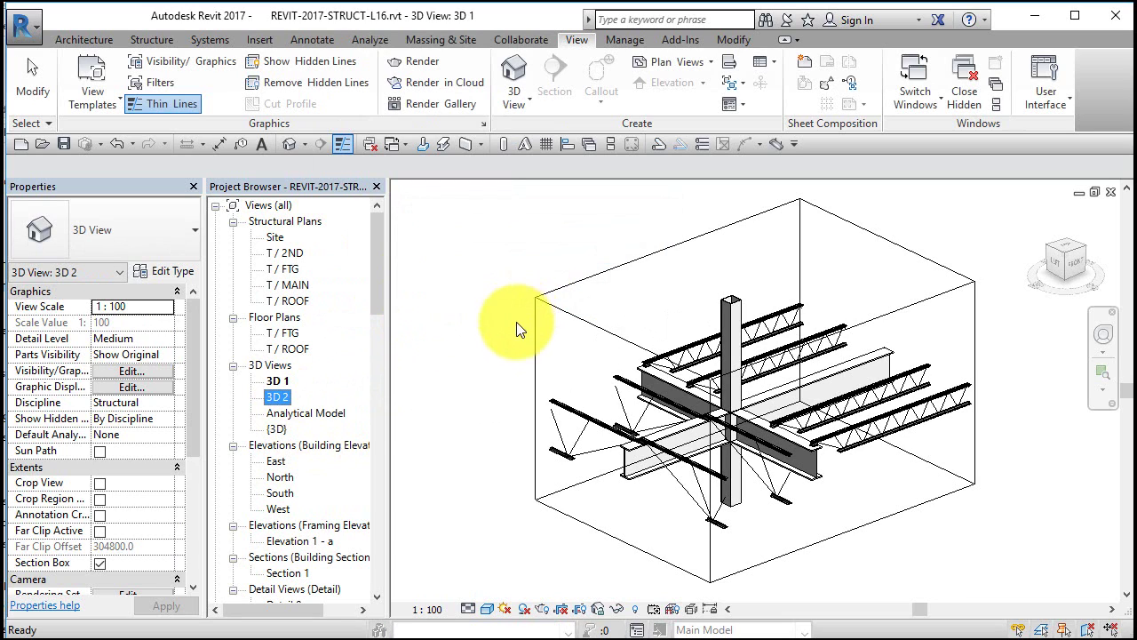
pyautogui.click(530, 328)
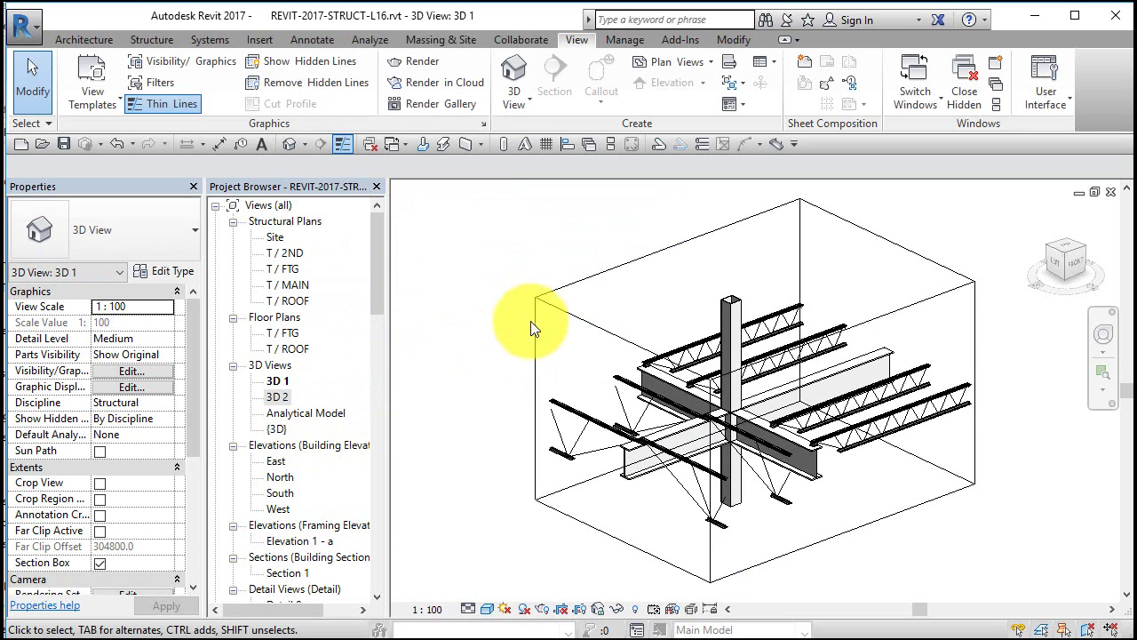
# Step: Hide the section box in view 3D 1 using Hide in View
pyautogui.click(545, 303)
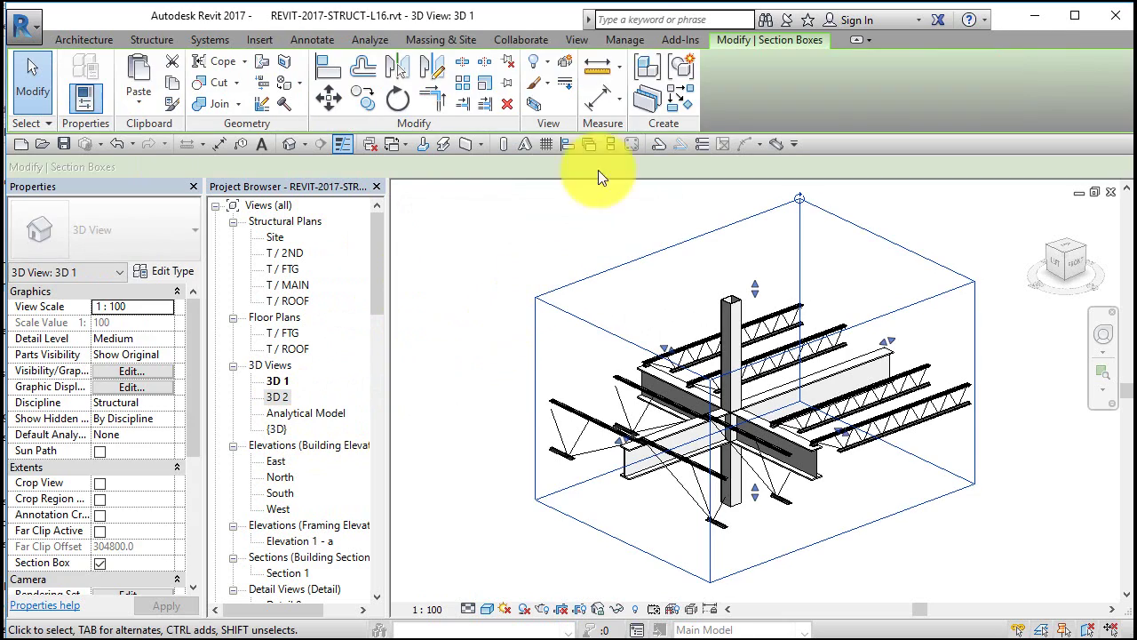
pyautogui.click(541, 59)
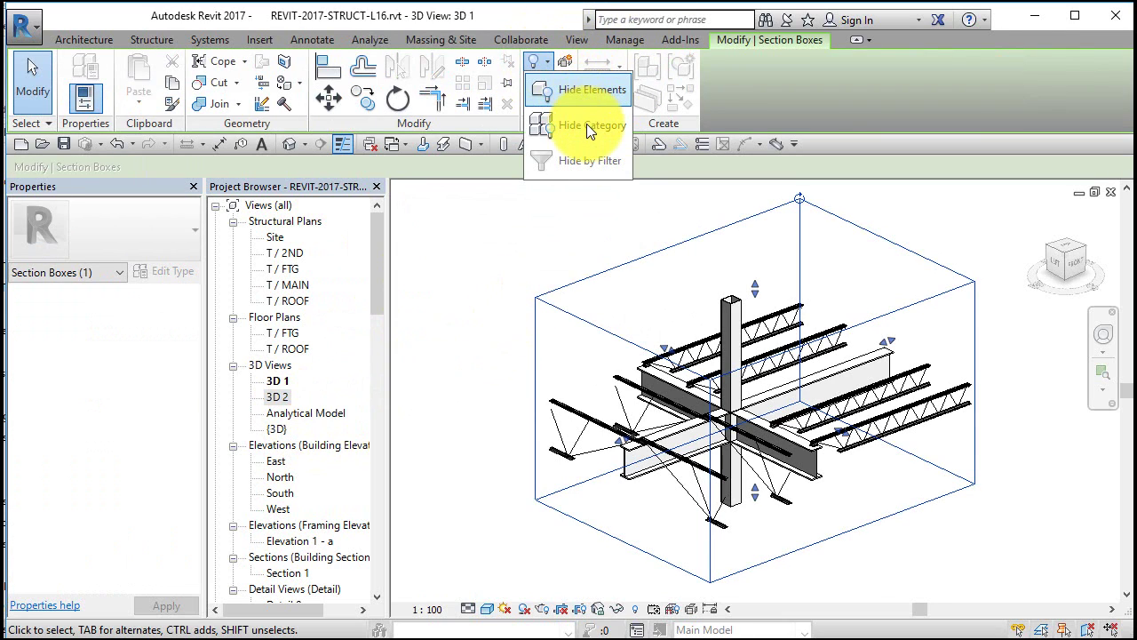
pyautogui.click(496, 287)
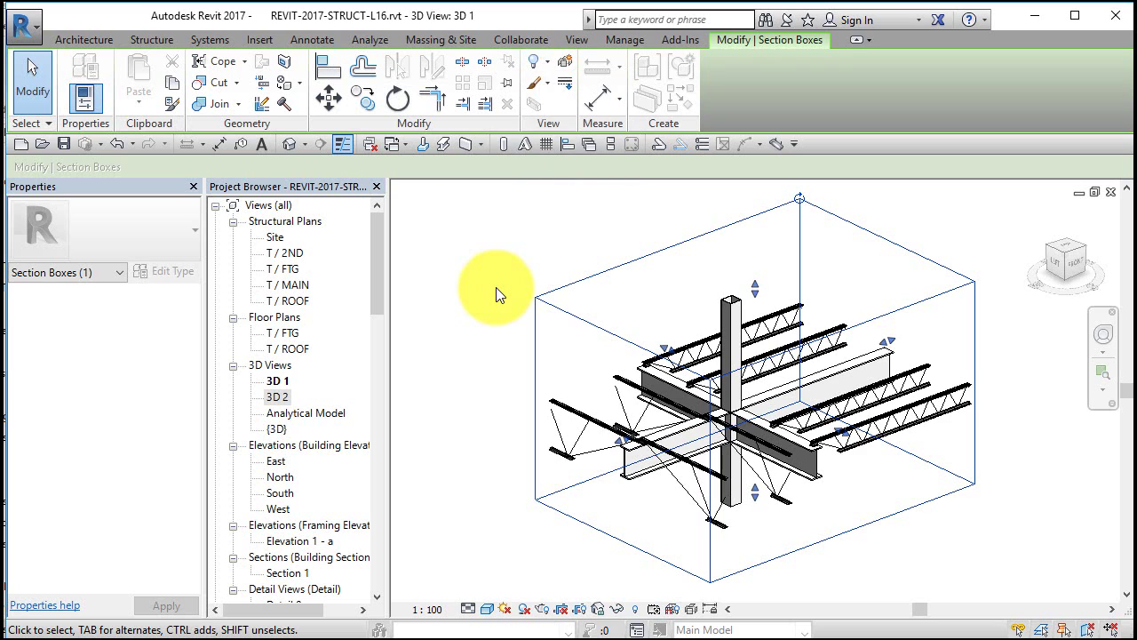
pyautogui.click(509, 203)
pyautogui.click(557, 290)
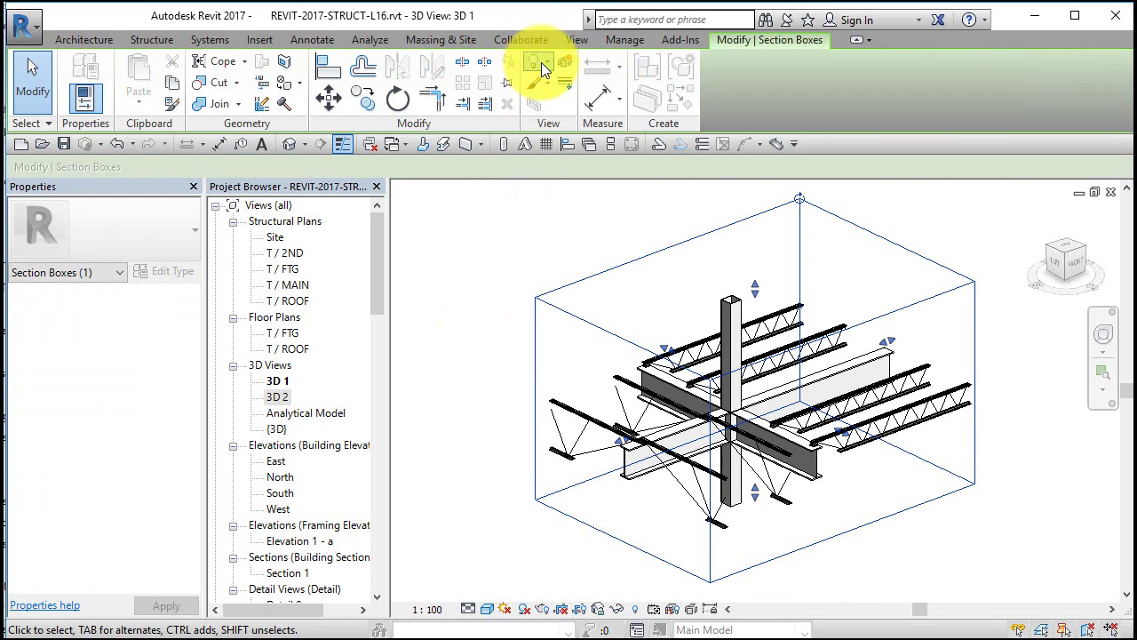
pyautogui.click(541, 62)
pyautogui.click(559, 81)
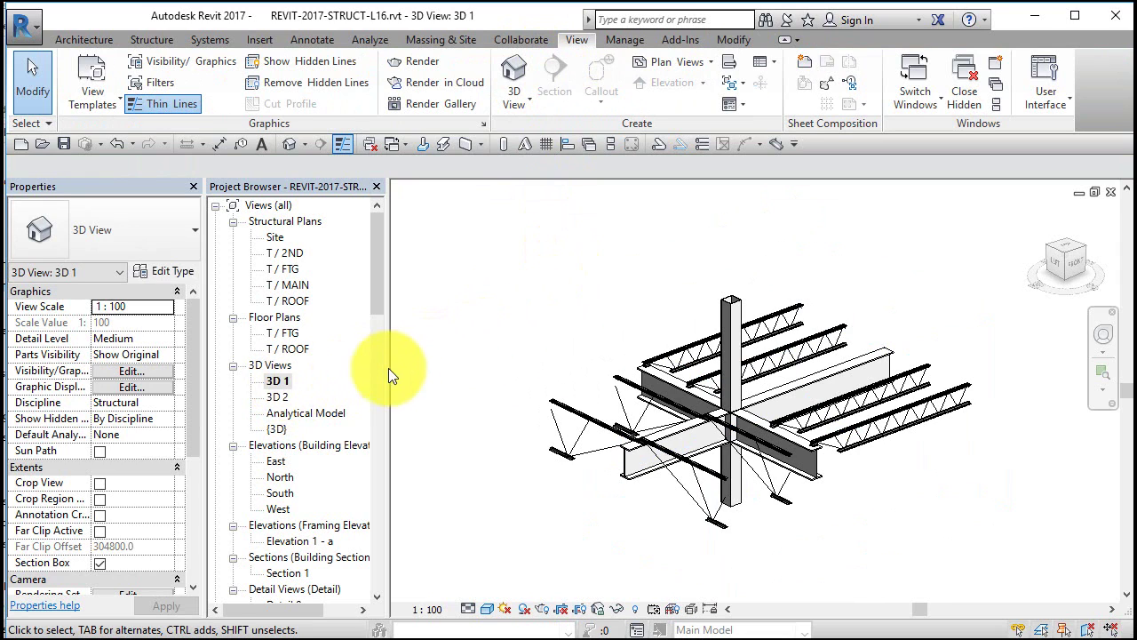
# Step: Hide the section box in view 3D 2, then go to the T / MAIN structural plan
pyautogui.doubleClick(278, 397)
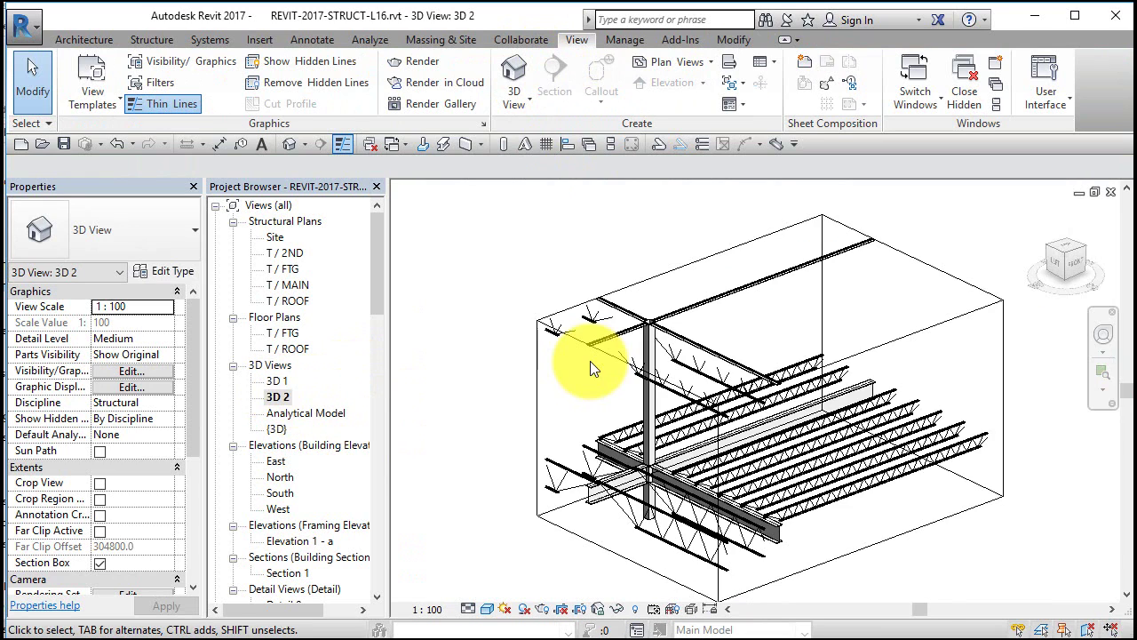
pyautogui.click(624, 281)
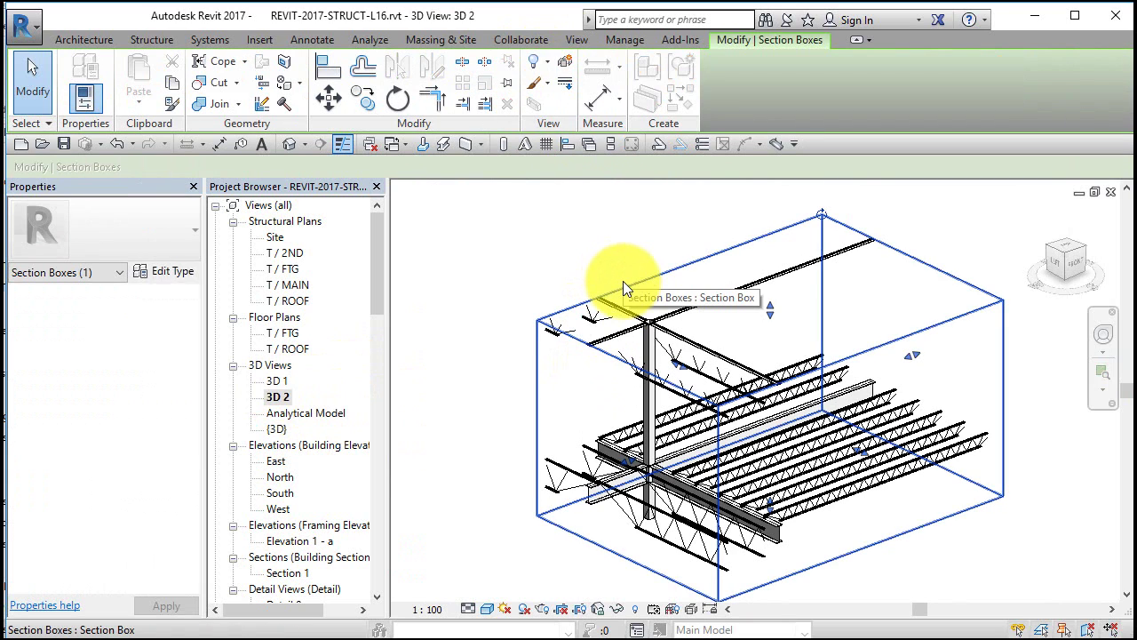
pyautogui.click(542, 62)
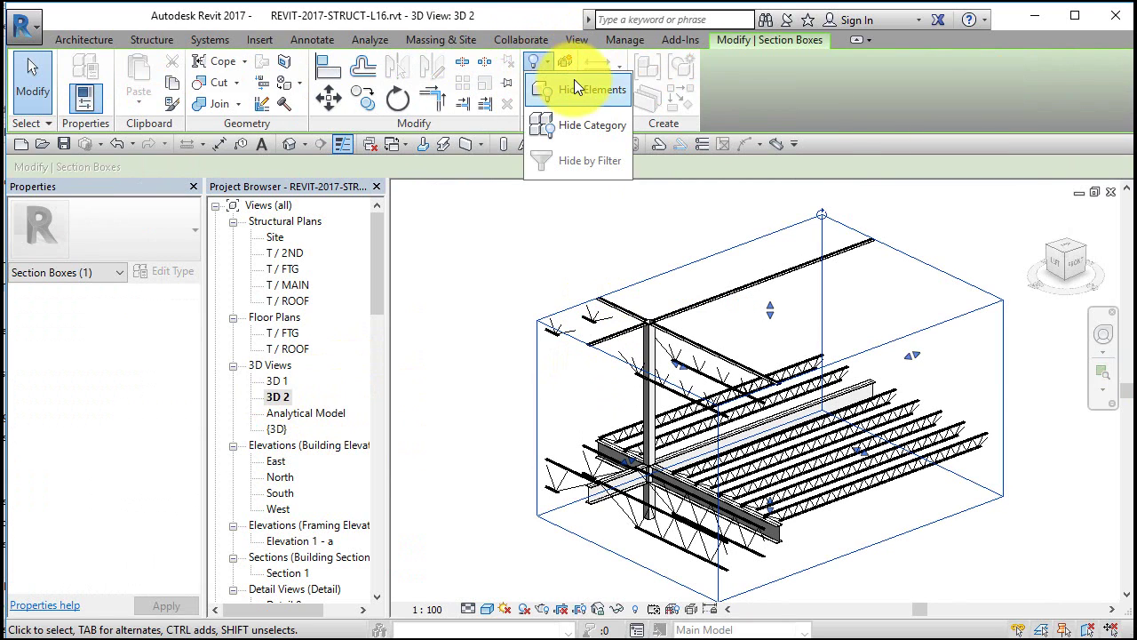
pyautogui.click(579, 83)
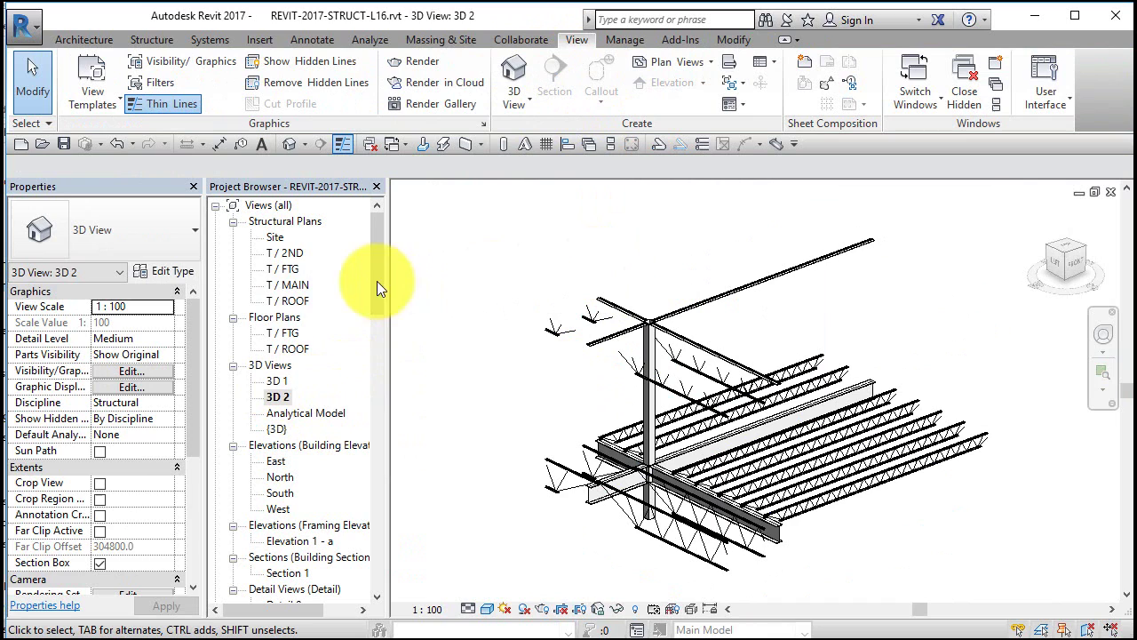
pyautogui.click(302, 291)
# Step: Place a perspective camera on the T / MAIN plan to create 3D View 1, shrinking its crop from the bottom
pyautogui.doubleClick(289, 285)
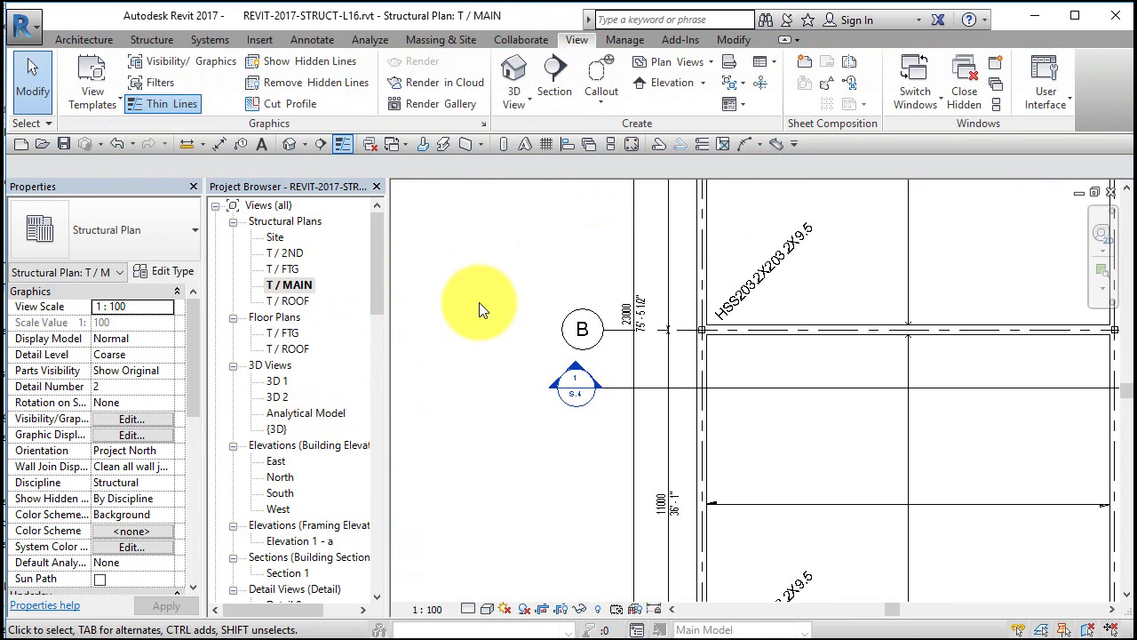
pyautogui.scroll(-6, 478, 302)
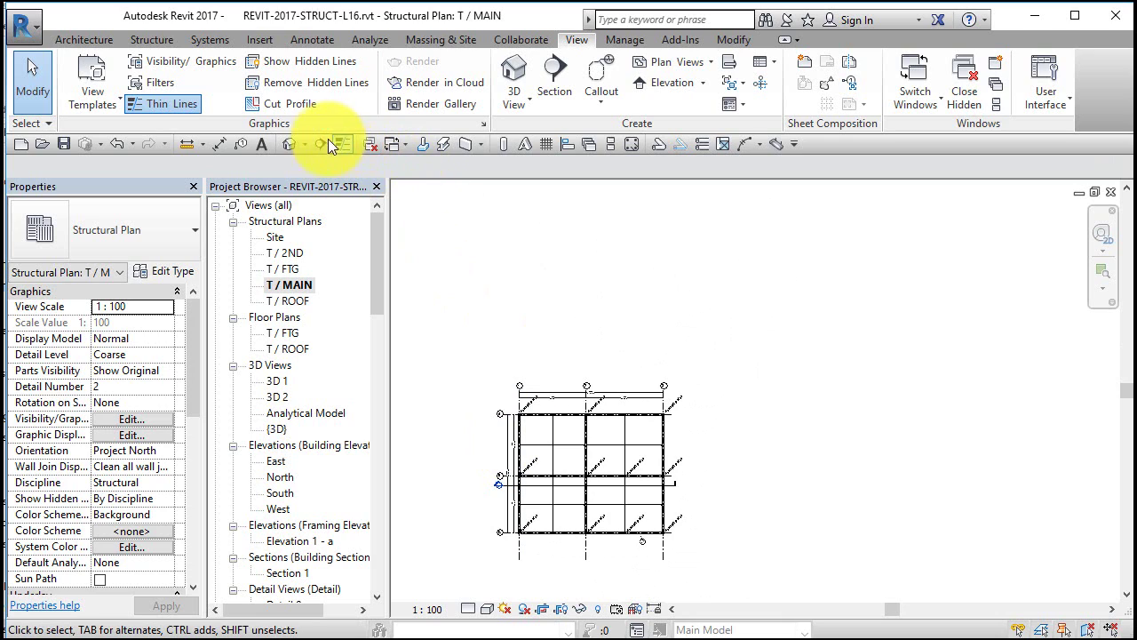
pyautogui.click(305, 143)
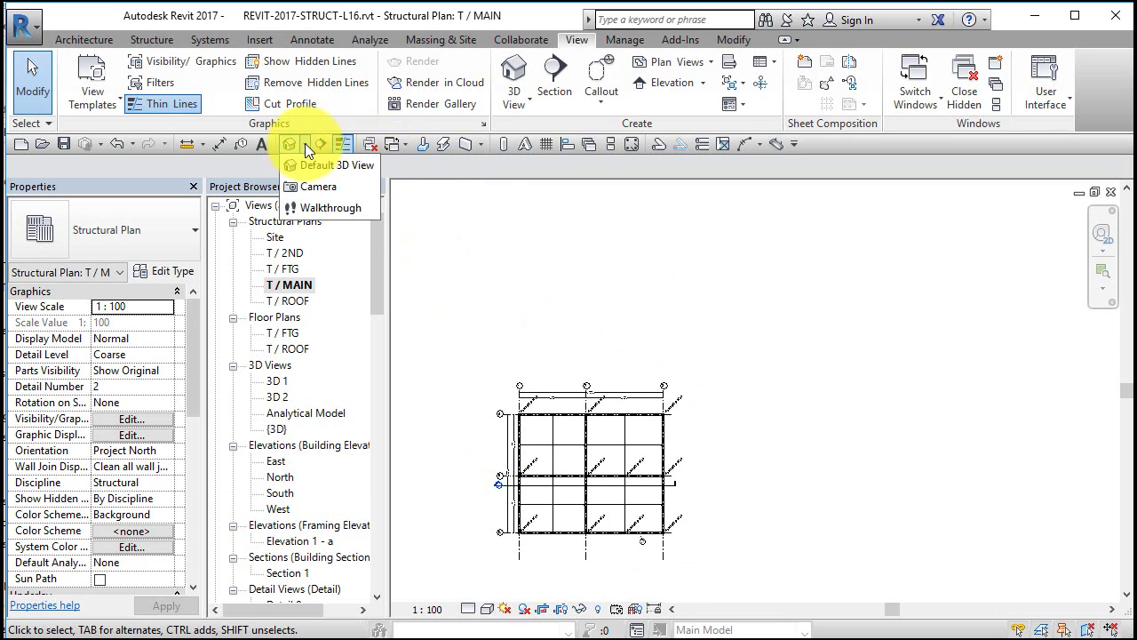
pyautogui.click(319, 189)
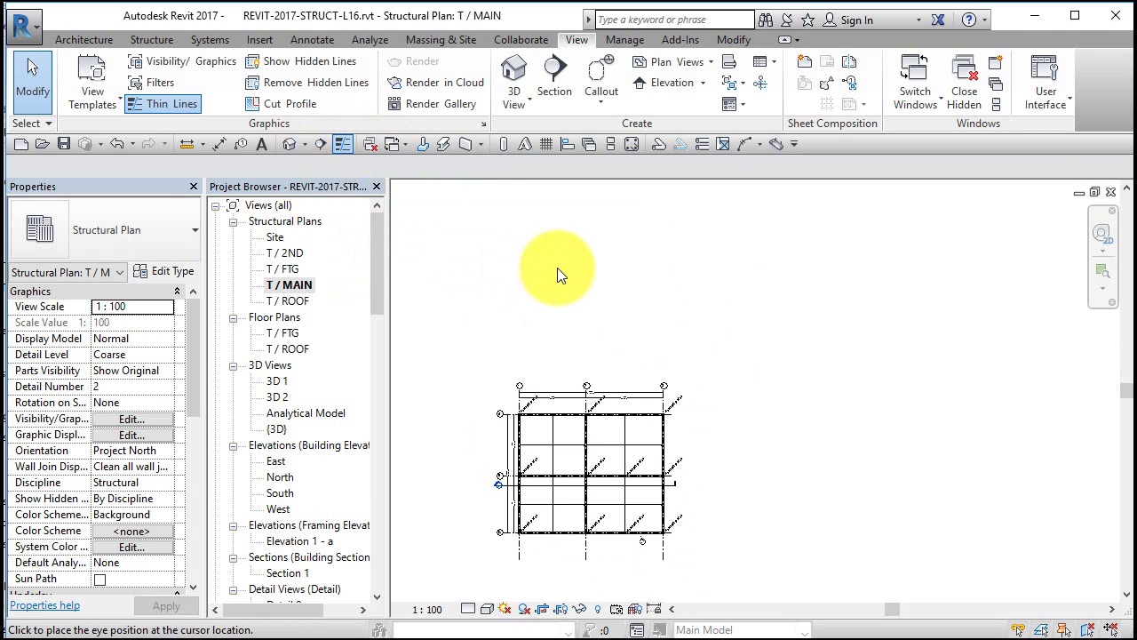
pyautogui.click(668, 201)
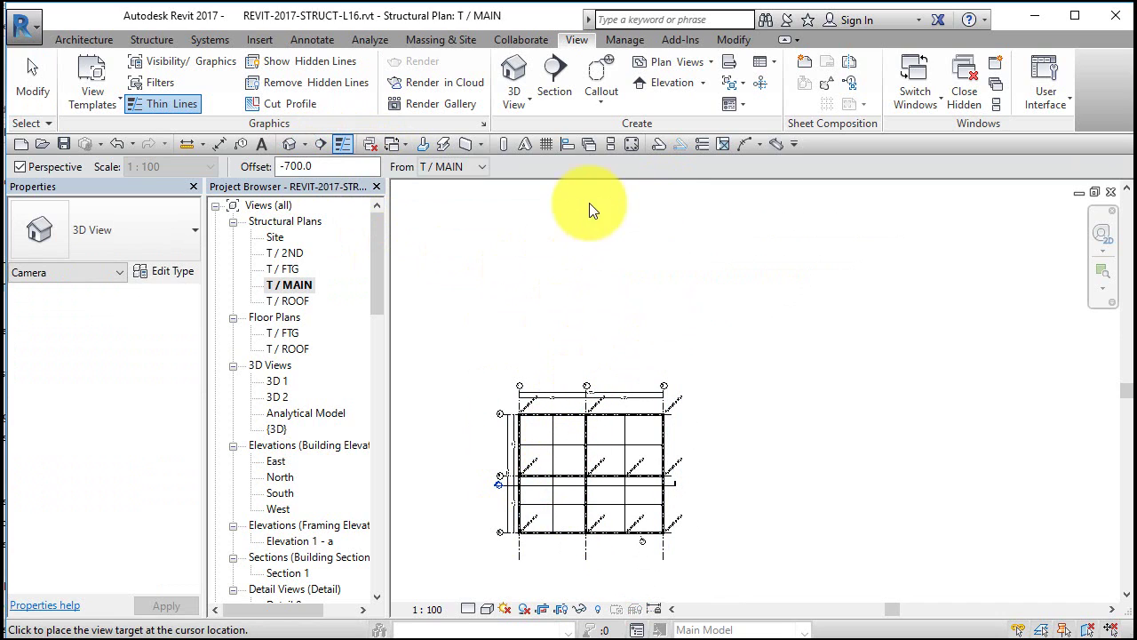
pyautogui.click(548, 563)
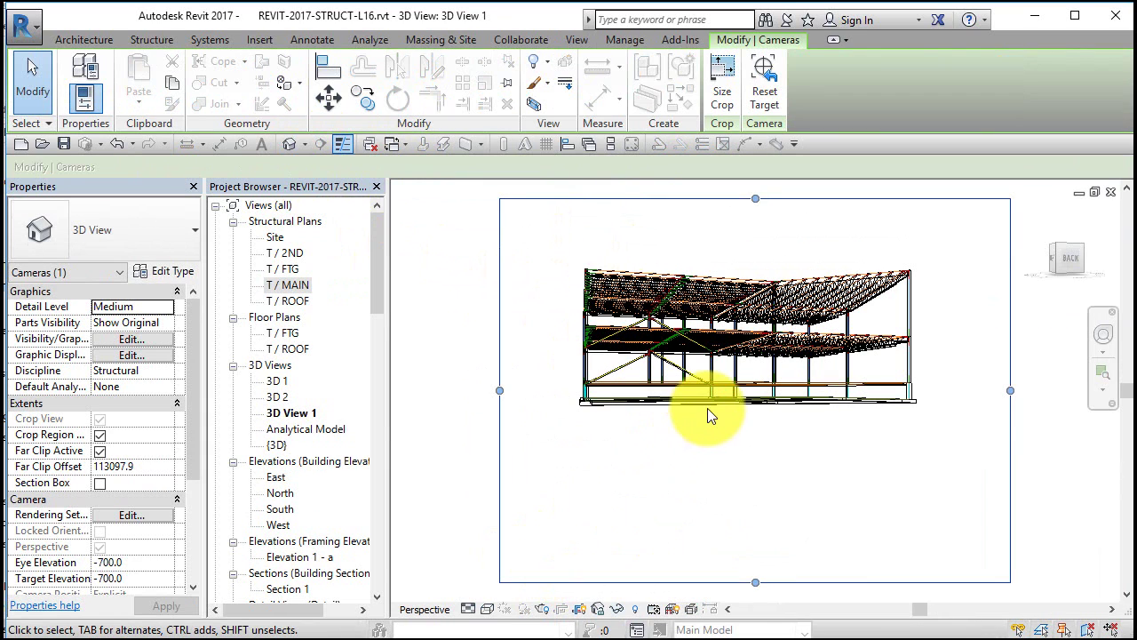
pyautogui.moveTo(755, 583); pyautogui.dragTo(755, 429)
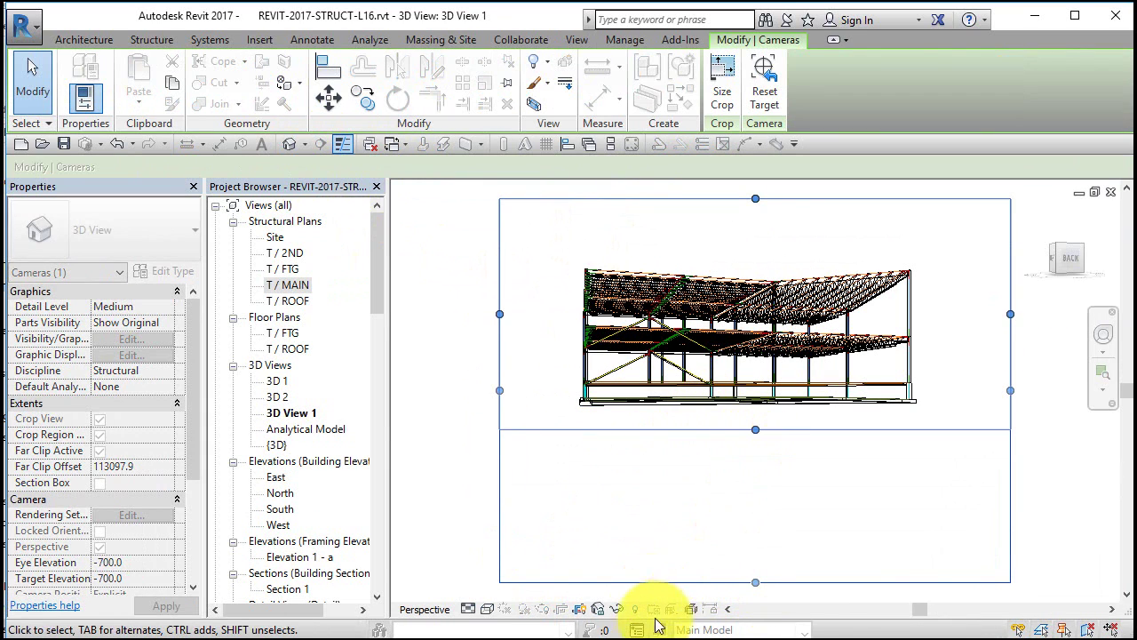
pyautogui.click(721, 528)
# Step: Orbit 3D View 1 to an oblique angle and pull the crop region's right edge inward
pyautogui.scroll(2, 751, 351)
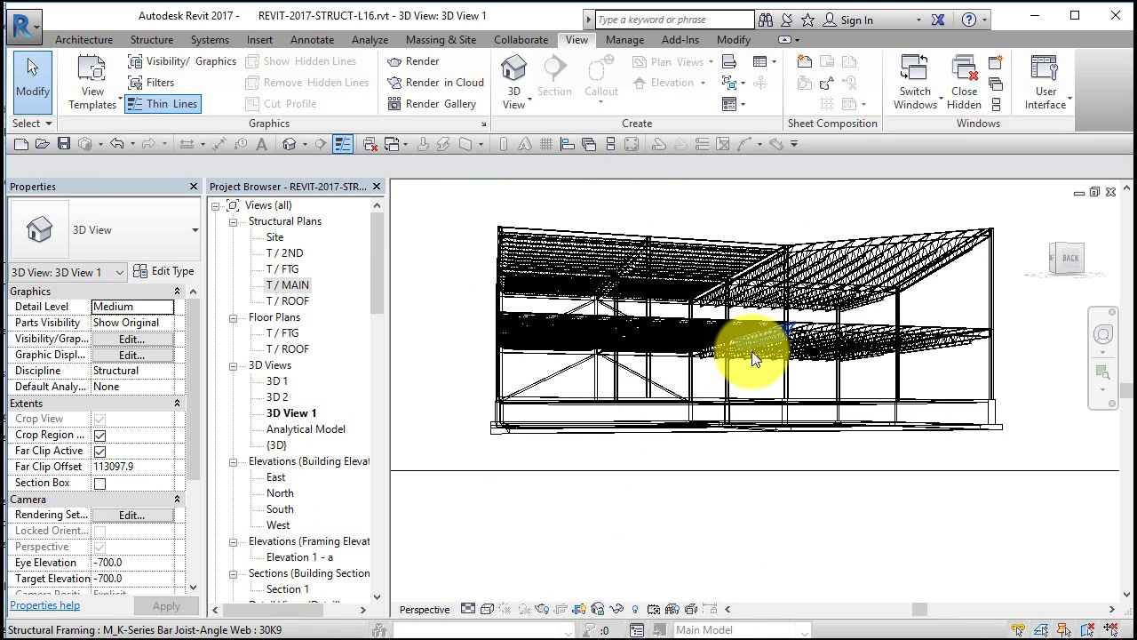
pyautogui.scroll(-2, 744, 360)
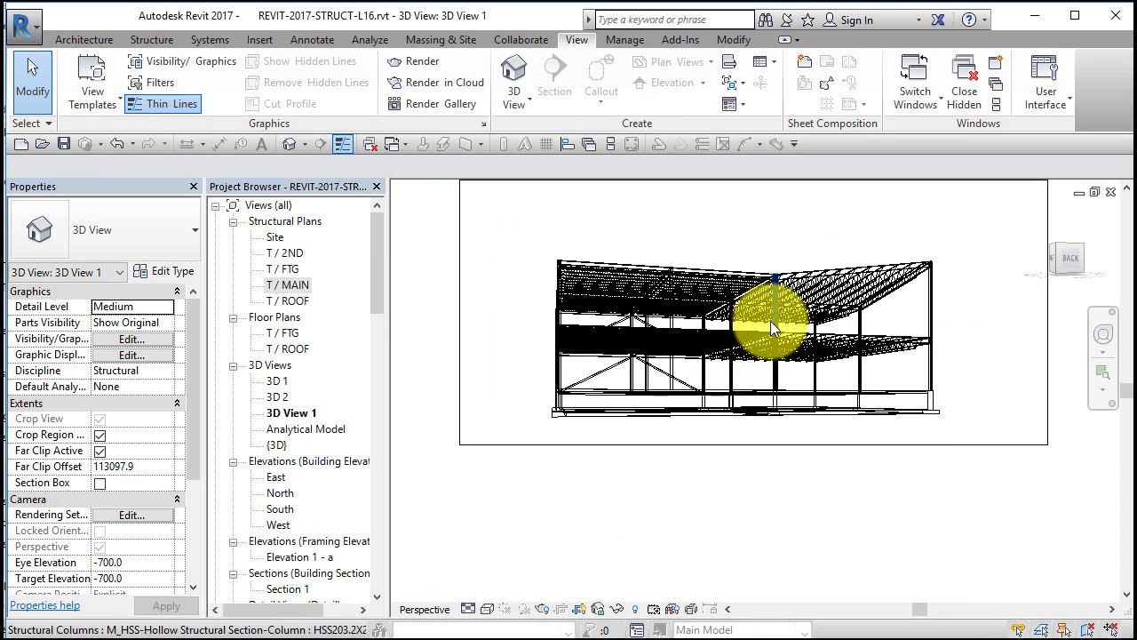
pyautogui.click(776, 285)
pyautogui.keyDown('shift'); pyautogui.moveTo(777, 283); pyautogui.dragTo(795, 347, button='middle'); pyautogui.keyUp('shift')
pyautogui.scroll(-3, 726, 415)
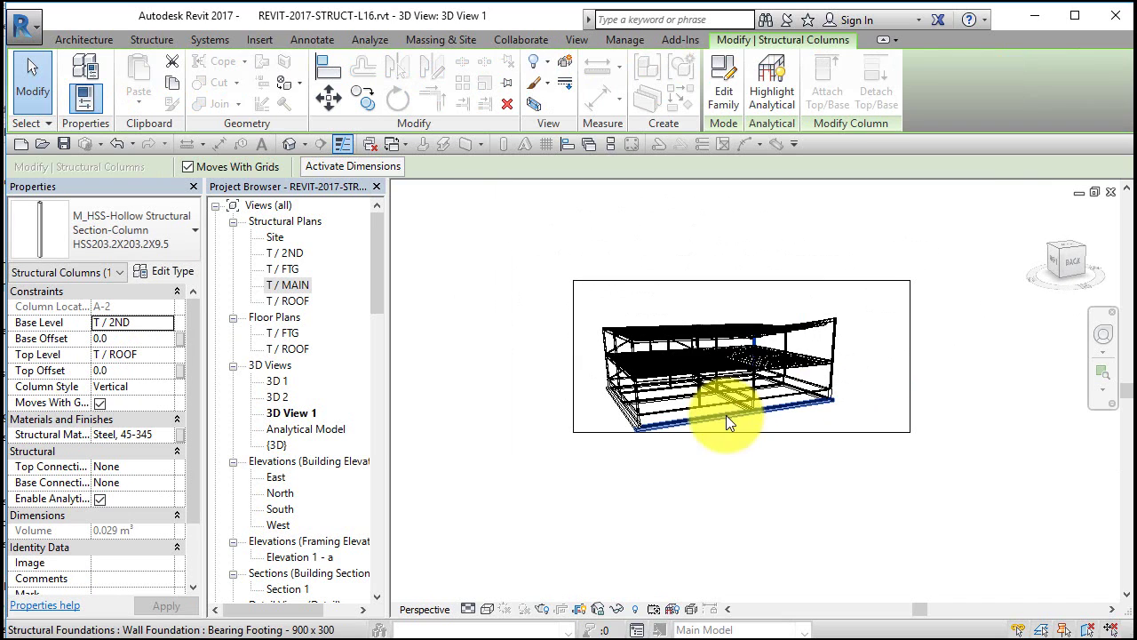
pyautogui.click(734, 278)
pyautogui.moveTo(911, 357); pyautogui.dragTo(859, 355)
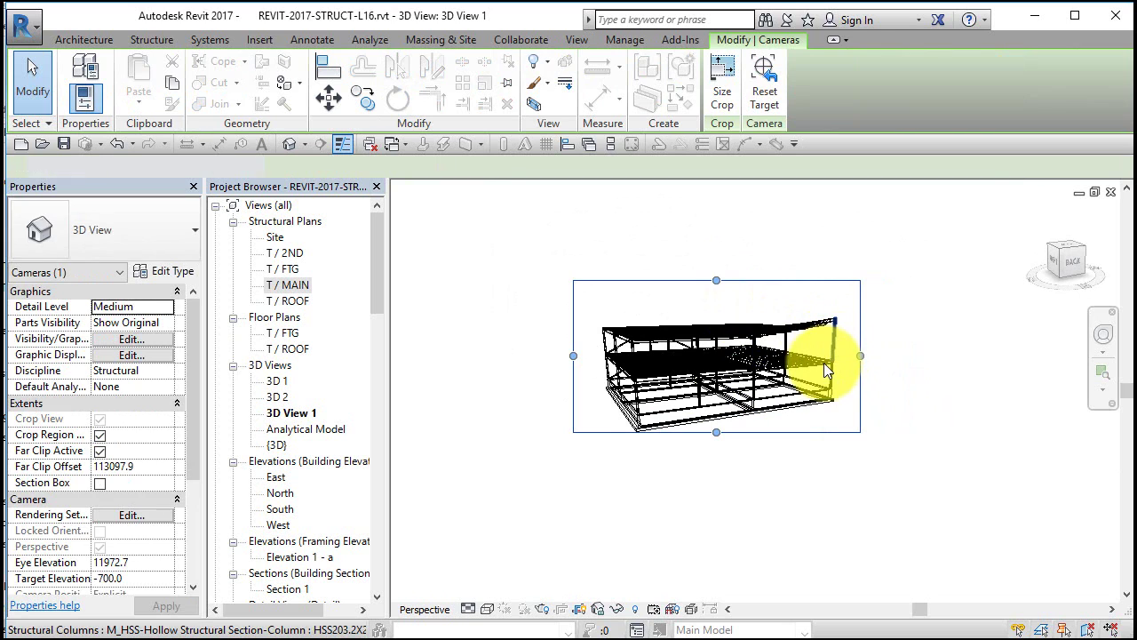
# Step: Orbit further around a column and bring the crop region's top edge down
pyautogui.click(823, 363)
pyautogui.keyDown('shift'); pyautogui.moveTo(823, 362); pyautogui.dragTo(725, 289, button='middle'); pyautogui.keyUp('shift')
pyautogui.scroll(2, 725, 289)
pyautogui.scroll(2, 725, 288)
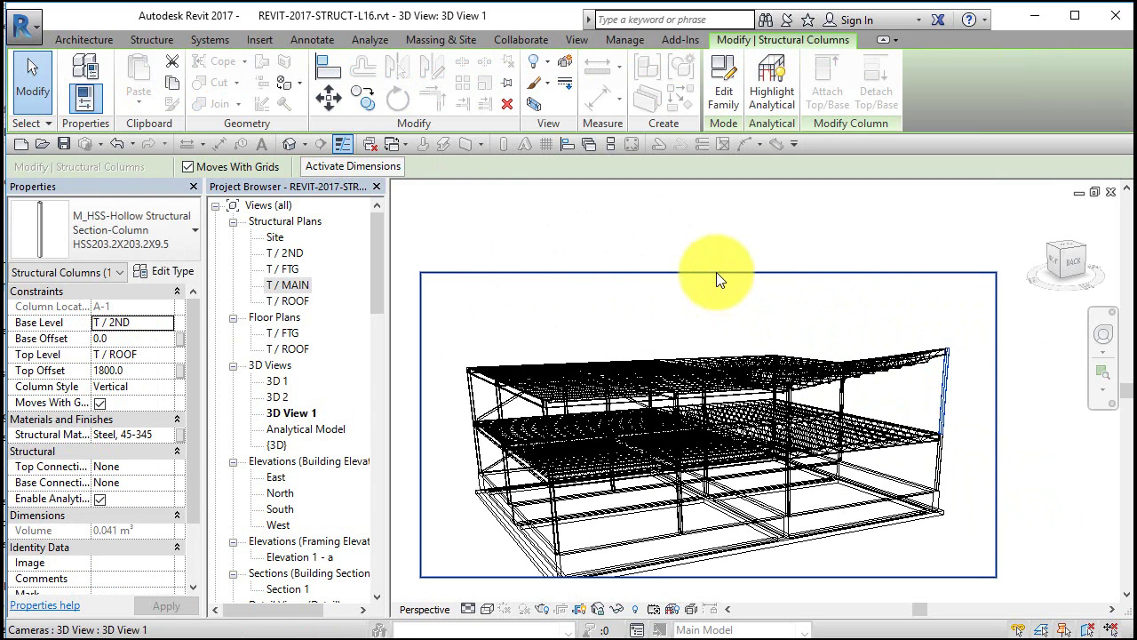
pyautogui.click(712, 273)
pyautogui.moveTo(713, 274); pyautogui.dragTo(725, 307)
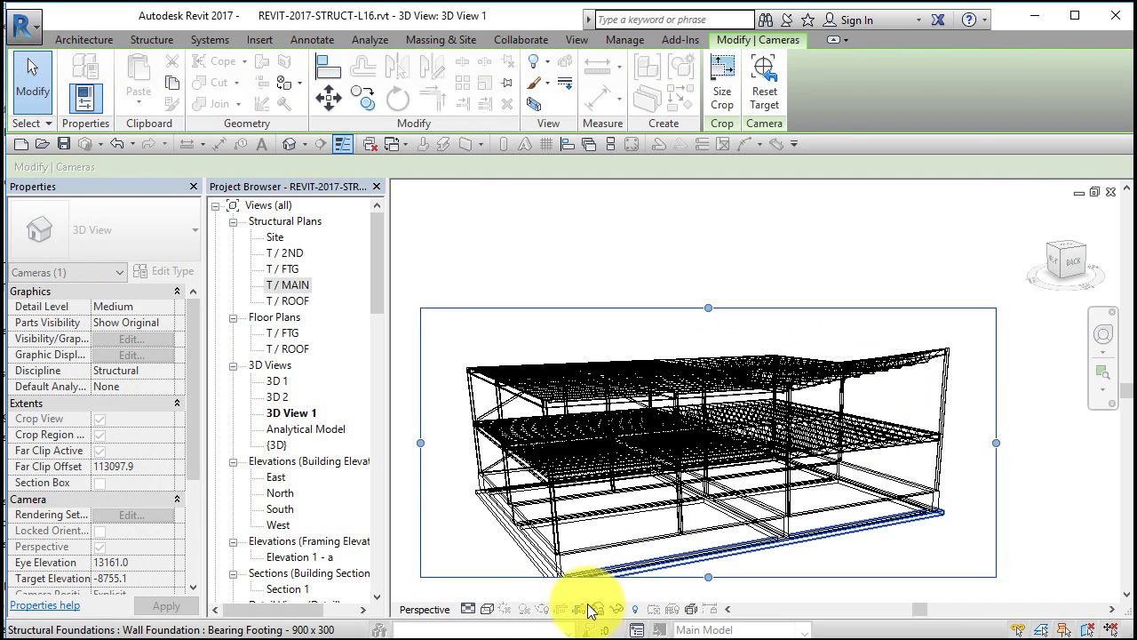
pyautogui.click(488, 609)
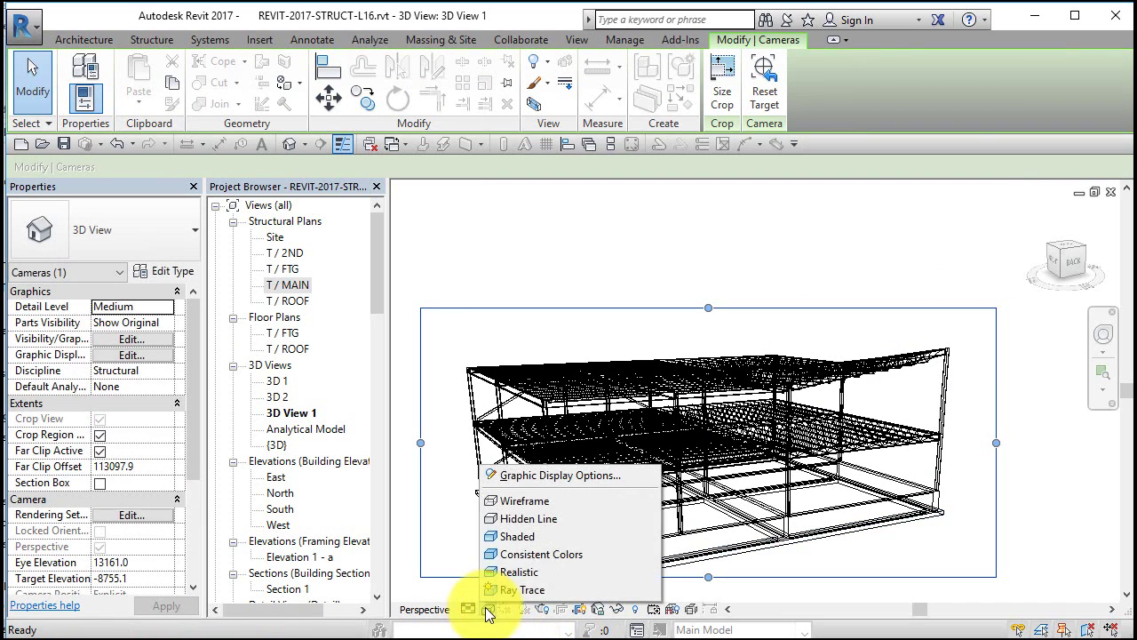
# Step: Switch 3D View 1 to the Shaded visual style and hide its crop region outline
pyautogui.click(517, 535)
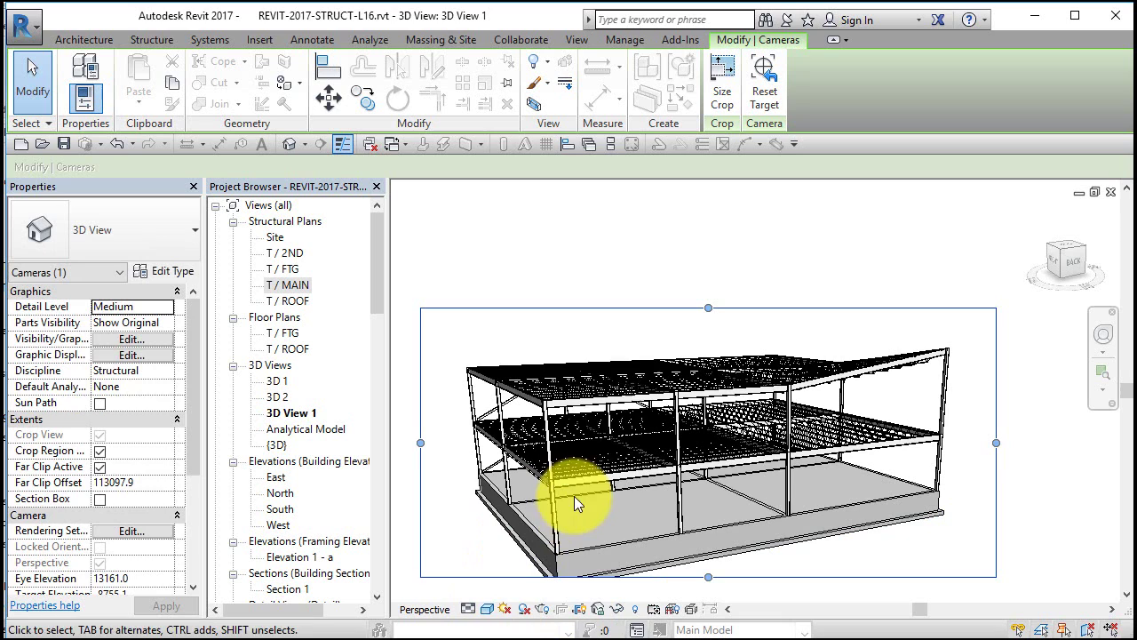
pyautogui.click(580, 610)
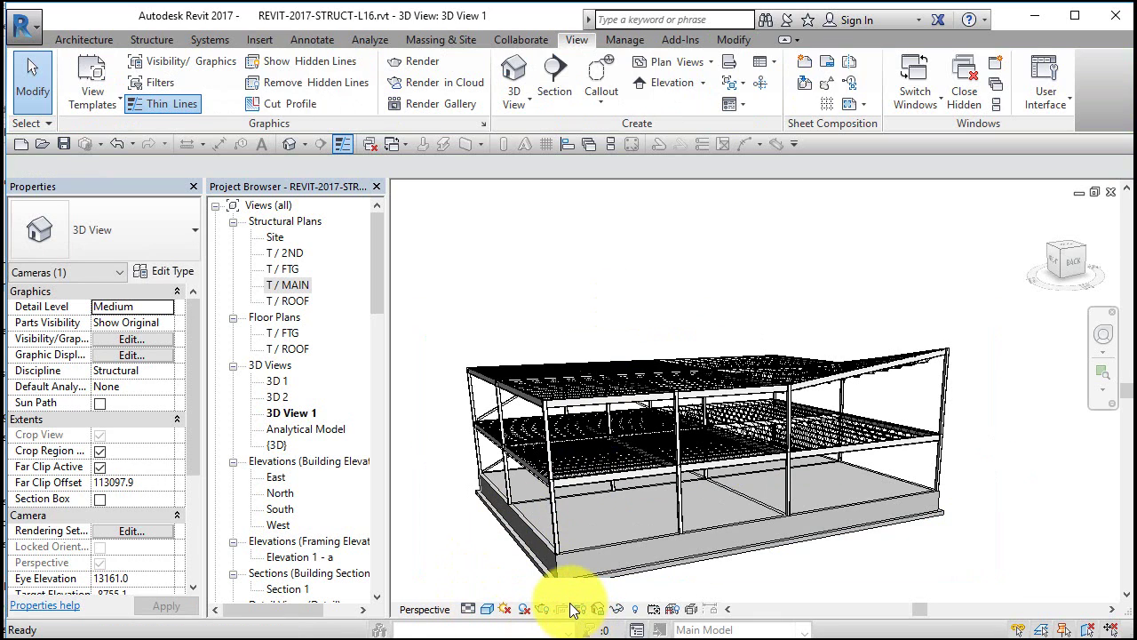
pyautogui.click(321, 556)
pyautogui.scroll(-6, 321, 555)
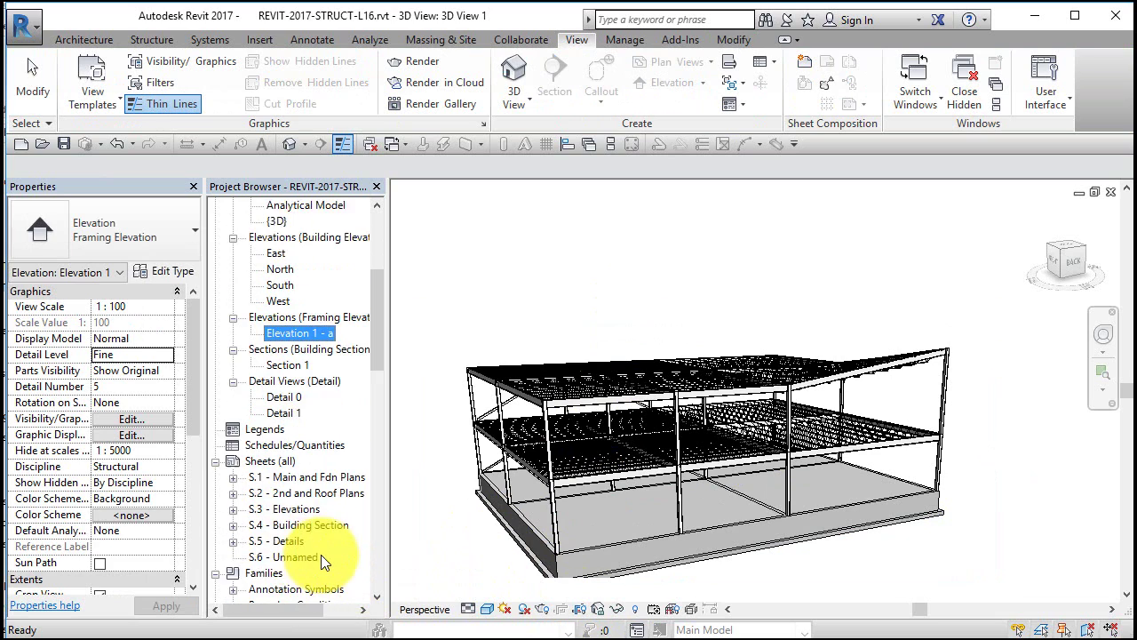
# Step: Replace sheet S.6's name 'Unnamed' with '3D Views' so it lists as S.6 - 3D Views
pyautogui.rightClick(303, 491)
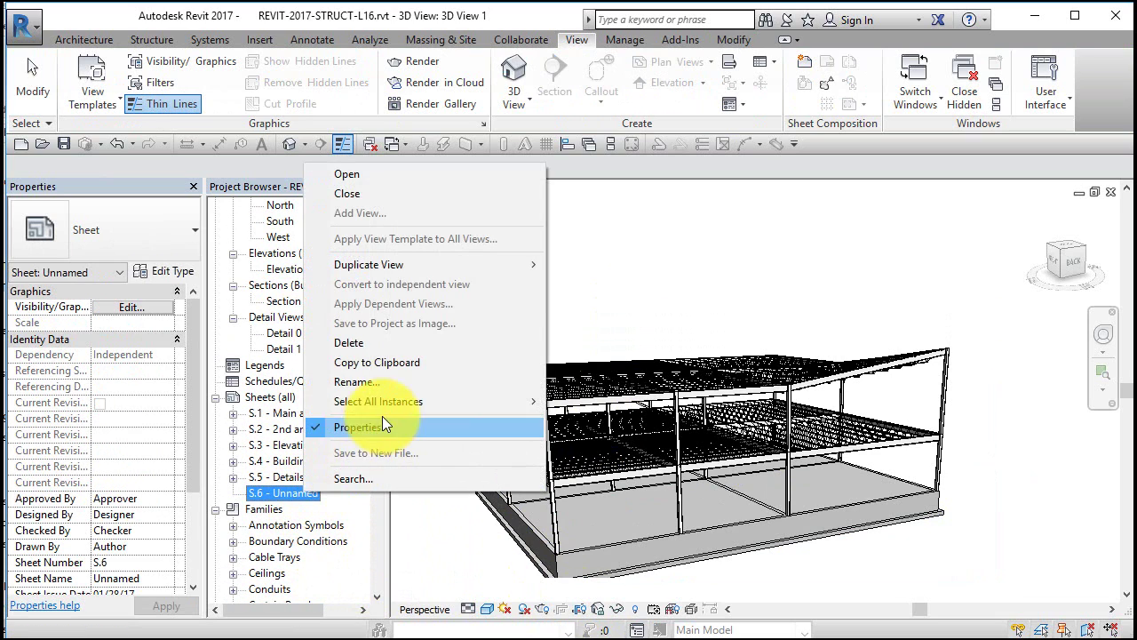
pyautogui.click(393, 381)
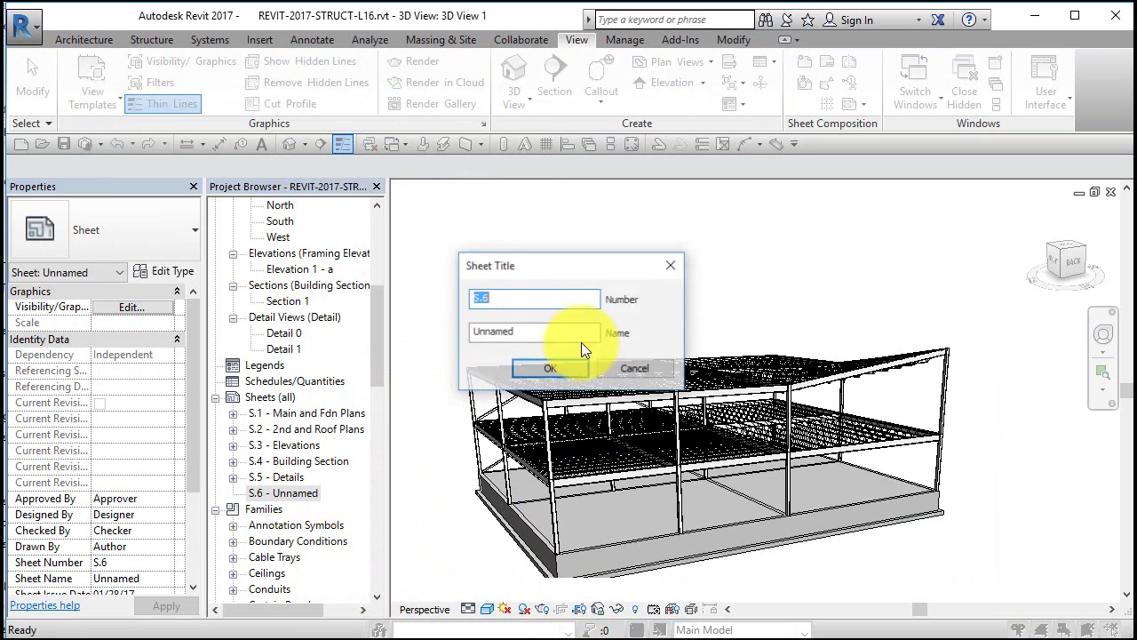
pyautogui.doubleClick(522, 331)
pyautogui.write('3D')
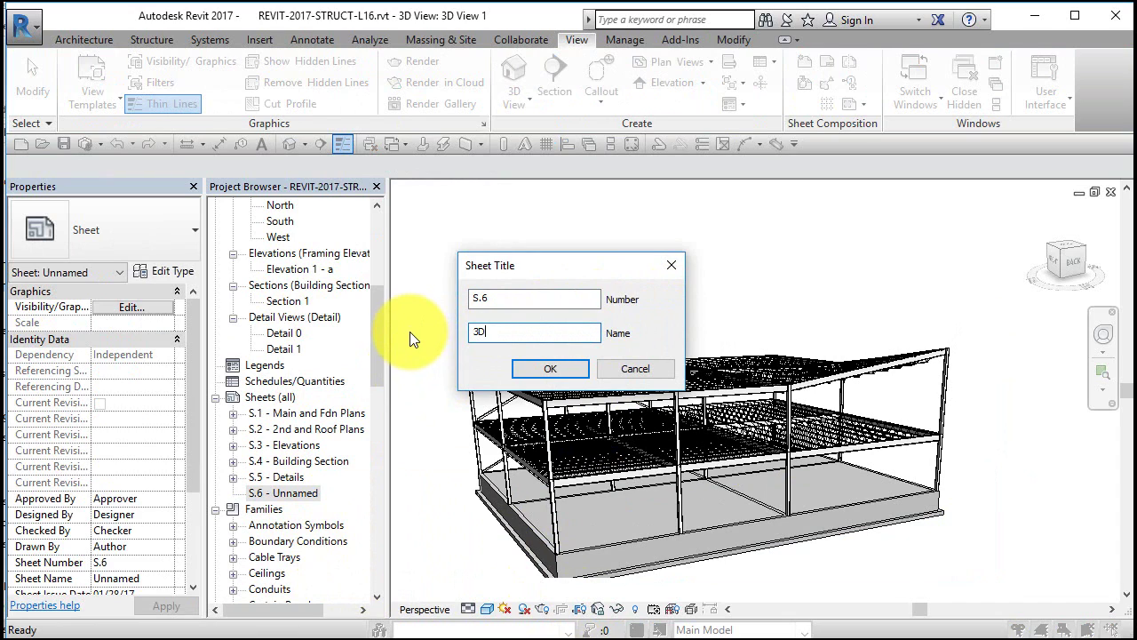
pyautogui.write(' Views')
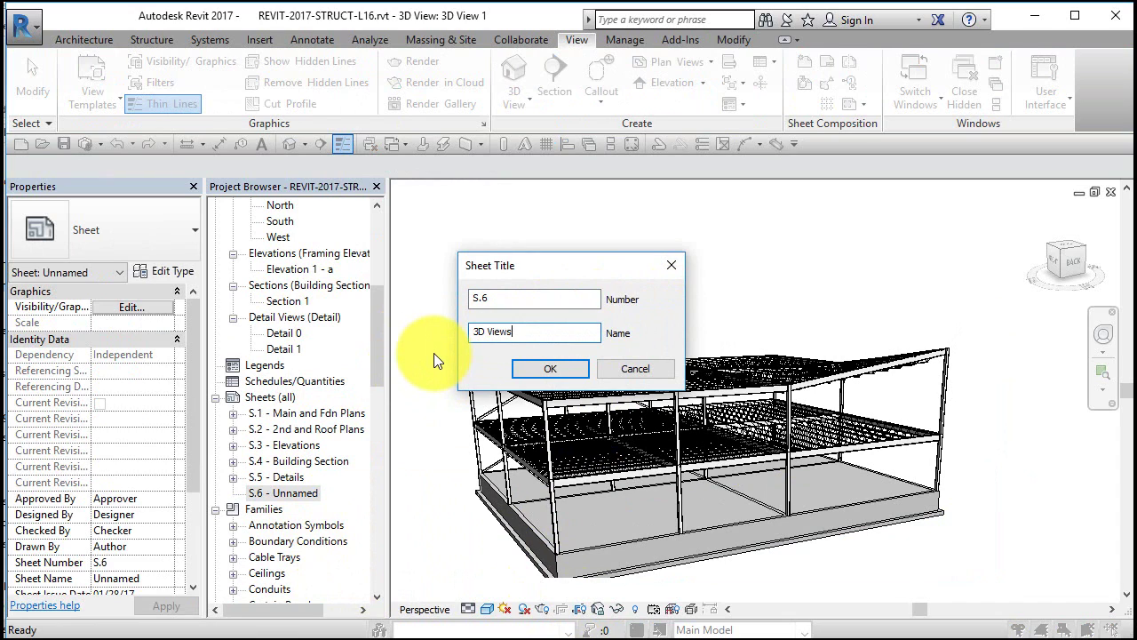
pyautogui.click(542, 371)
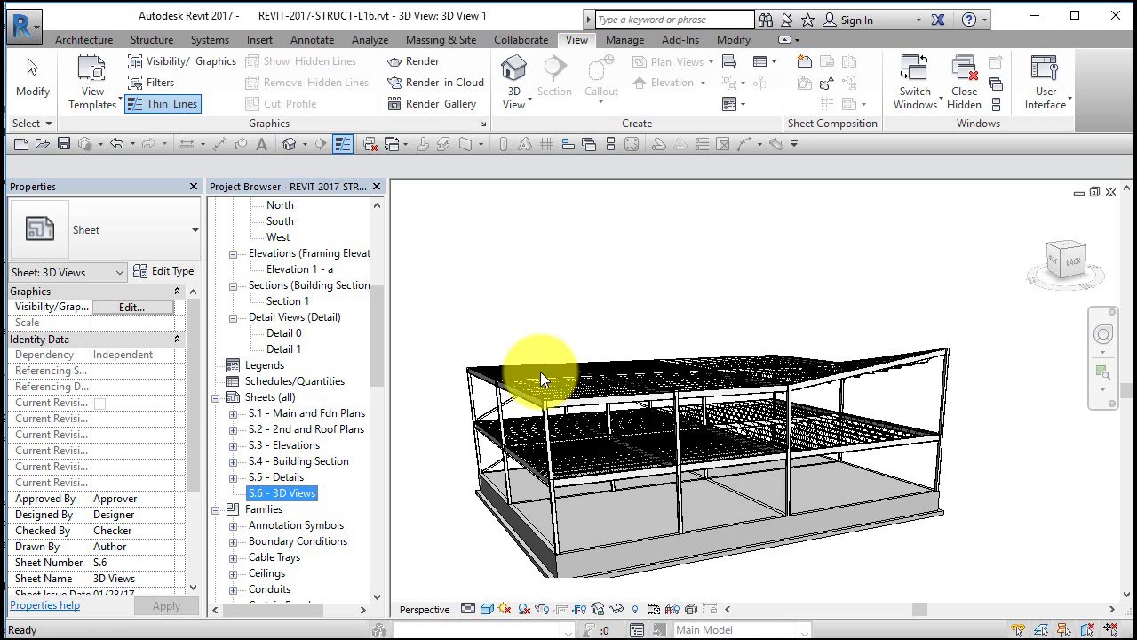
pyautogui.moveTo(376, 319); pyautogui.dragTo(385, 261)
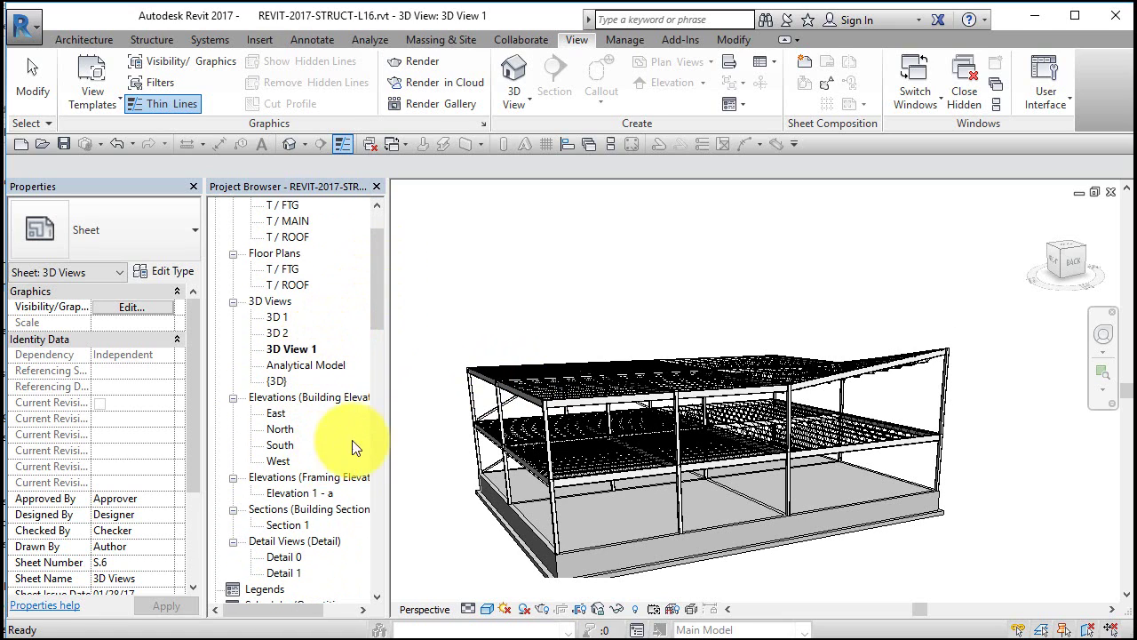
pyautogui.moveTo(381, 325); pyautogui.dragTo(379, 410)
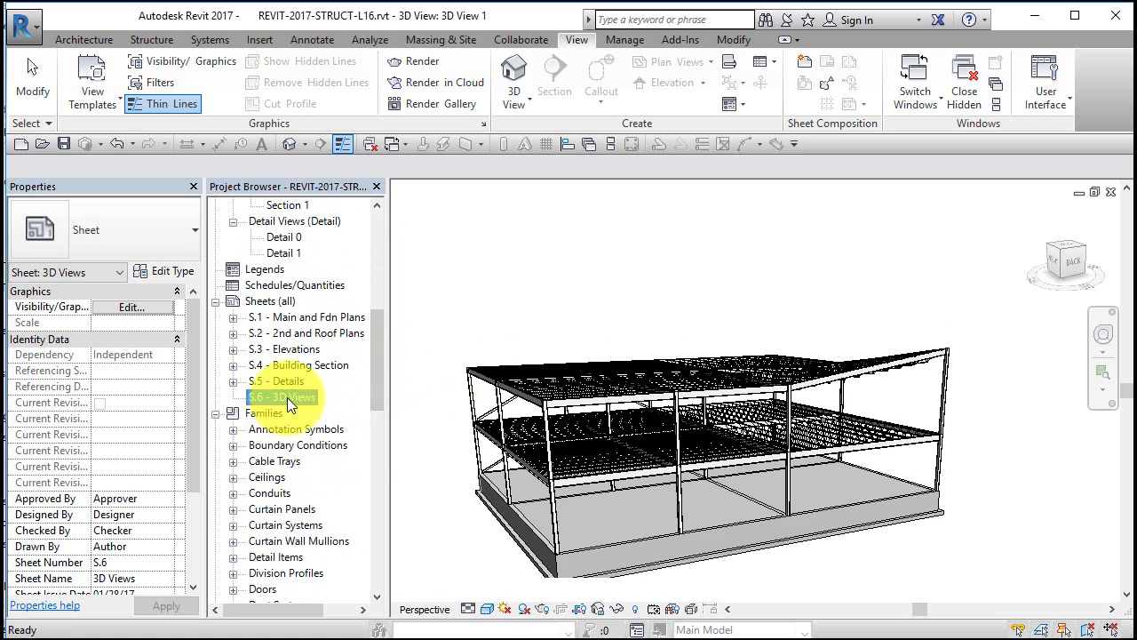
# Step: Open sheet S.6 - 3D Views and place the 3D View 1 viewport on it
pyautogui.doubleClick(287, 397)
pyautogui.moveTo(377, 336); pyautogui.dragTo(381, 277)
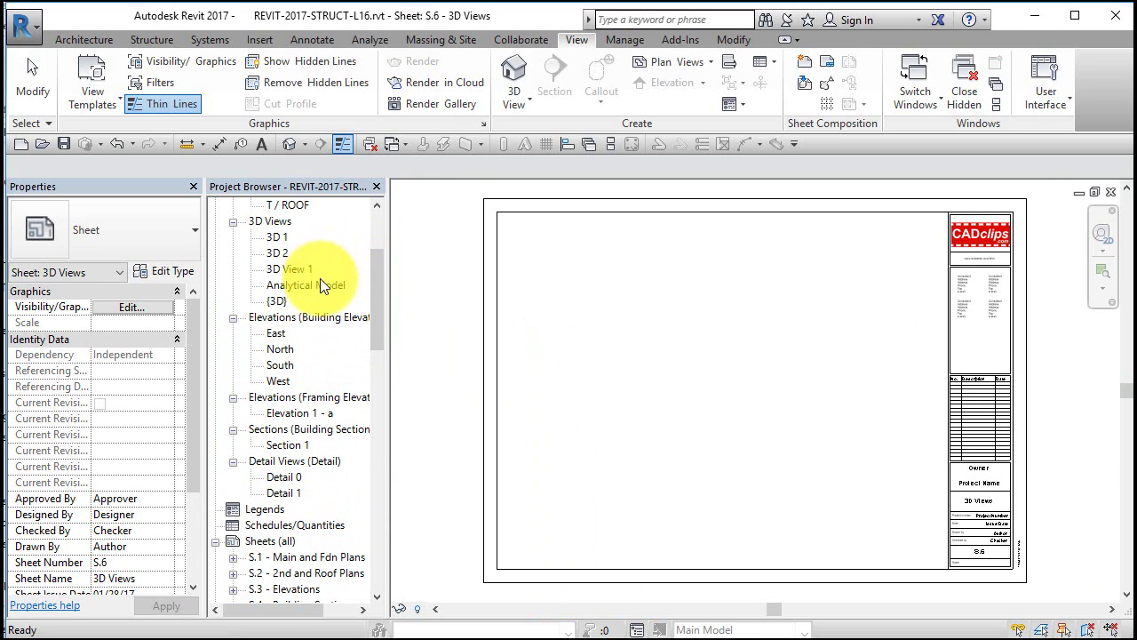
pyautogui.moveTo(301, 269); pyautogui.dragTo(768, 362)
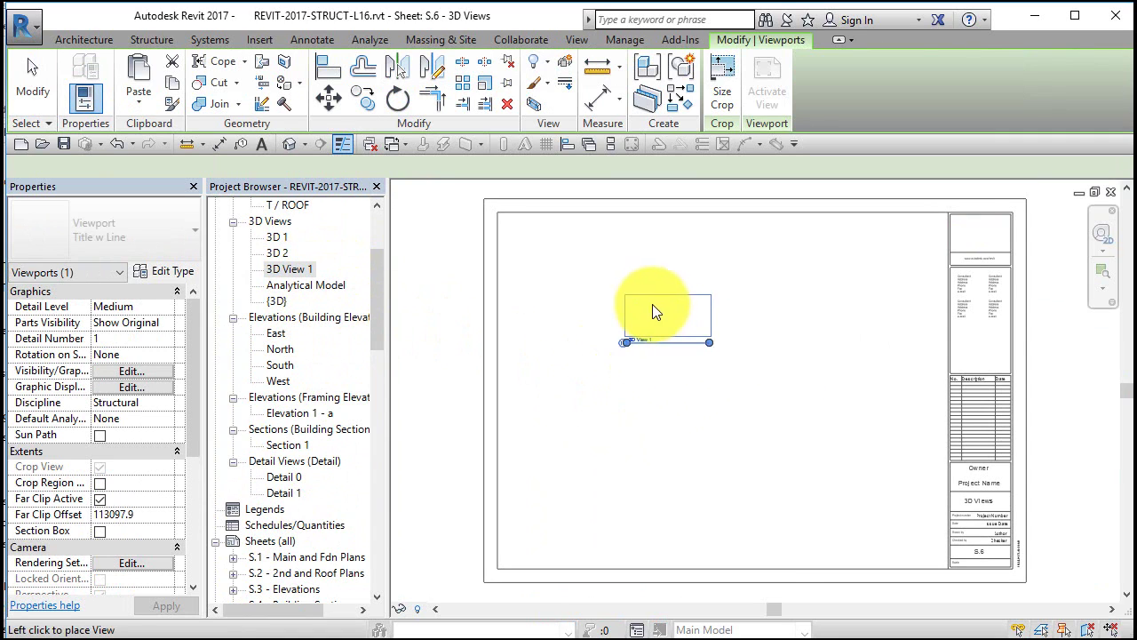
pyautogui.click(644, 304)
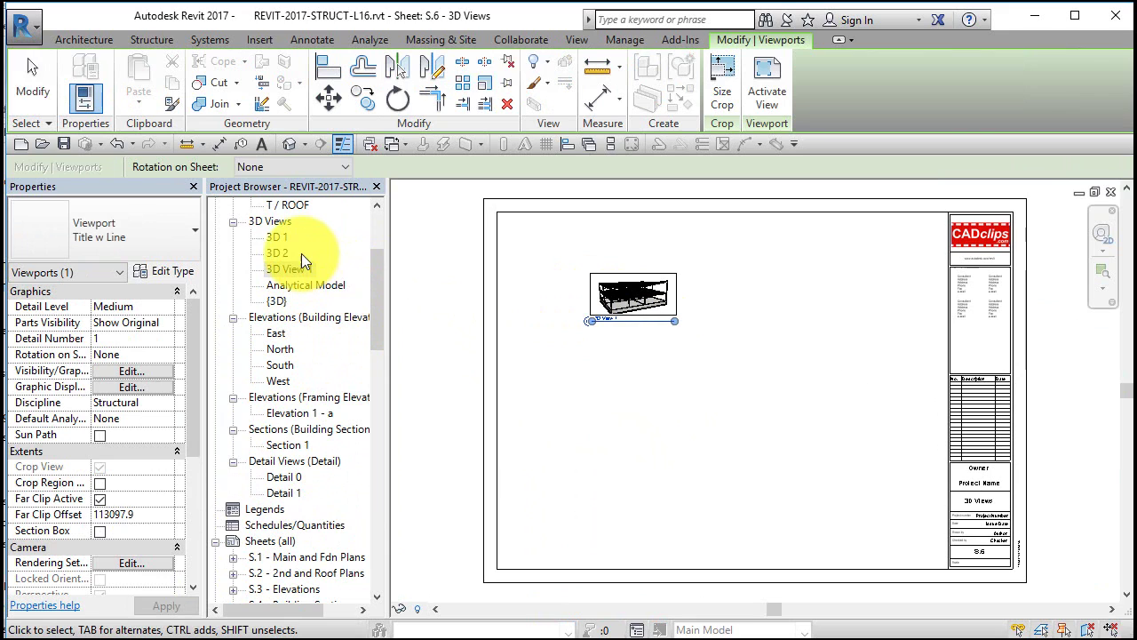
# Step: Place the 3D 1 viewport at upper right and the 3D 2 viewport below it
pyautogui.click(279, 237)
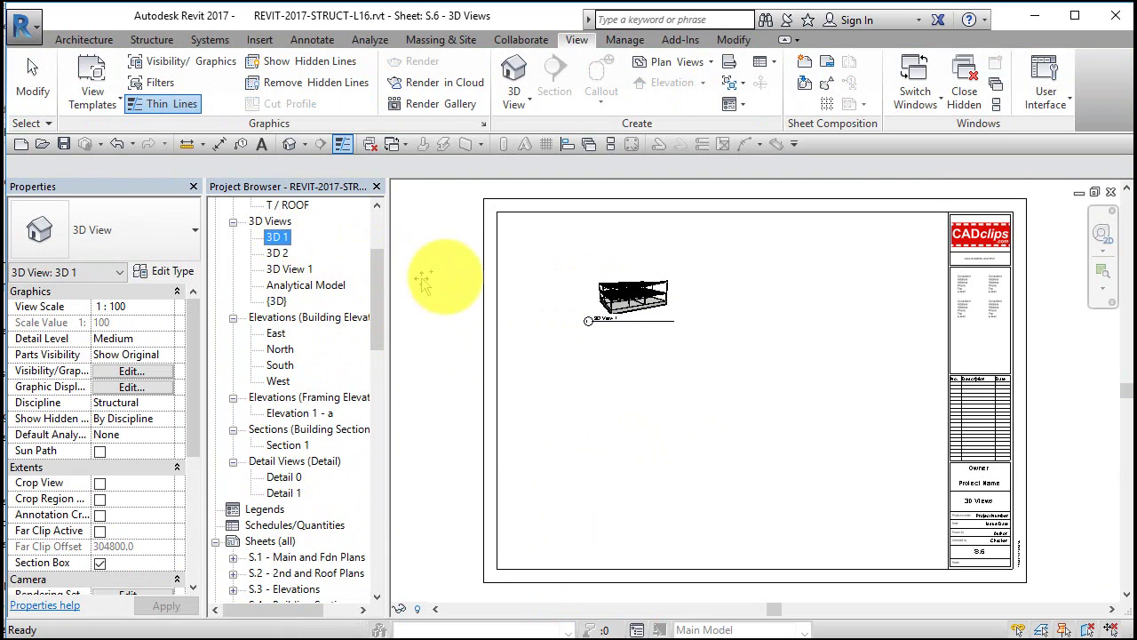
pyautogui.moveTo(765, 320); pyautogui.dragTo(829, 273)
pyautogui.click(828, 273)
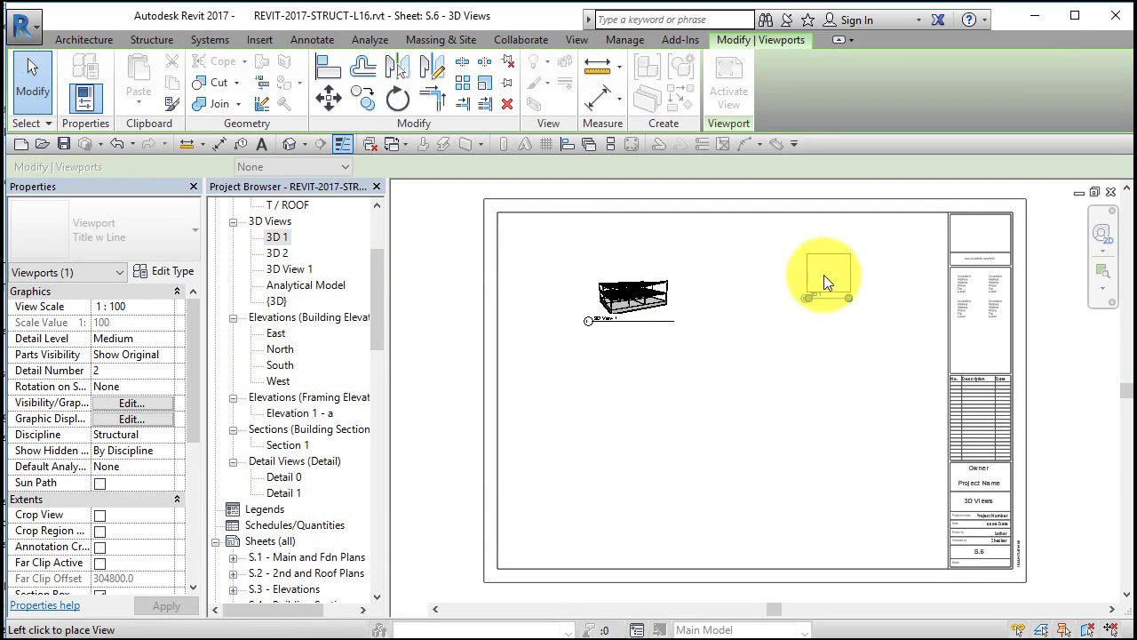
pyautogui.click(277, 253)
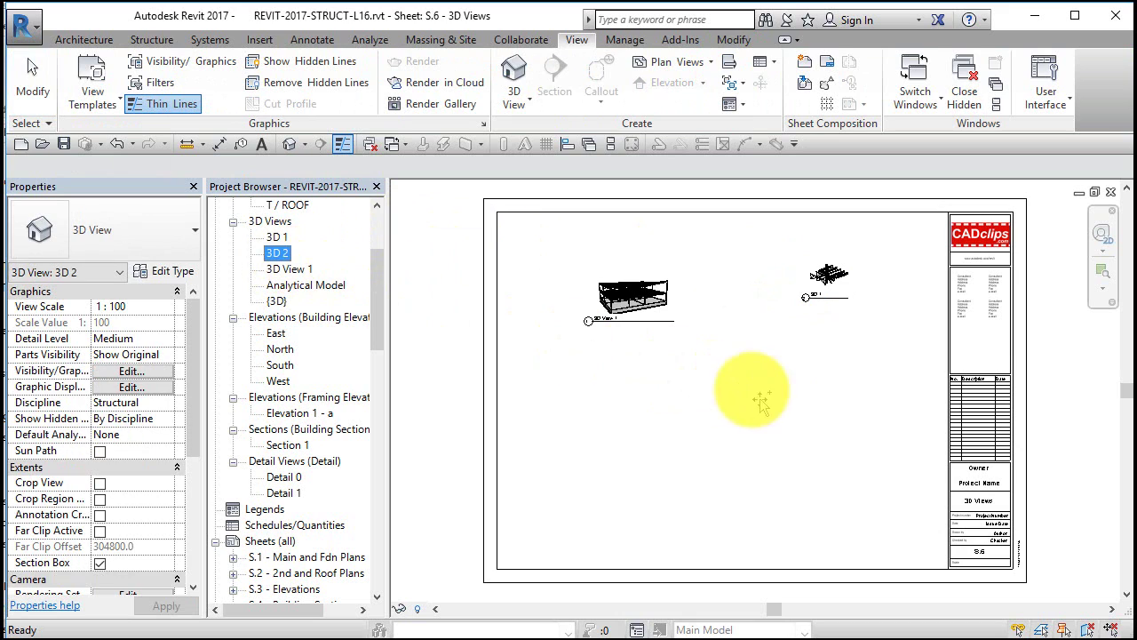
pyautogui.click(852, 368)
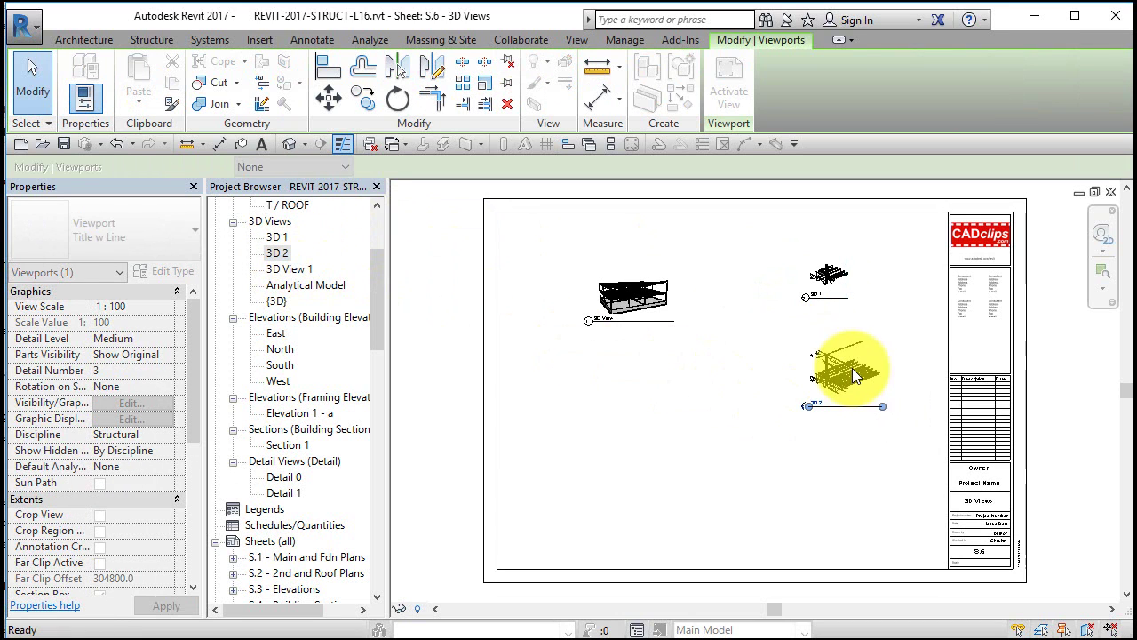
pyautogui.click(828, 273)
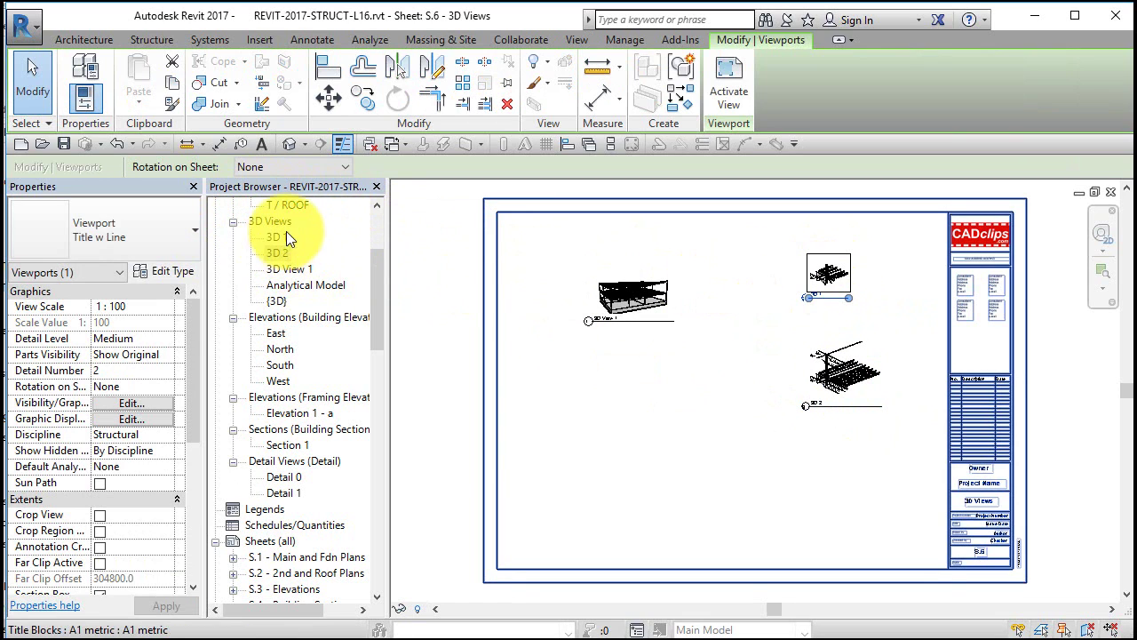
# Step: Set the 3D 1 viewport scale to 1 : 20, with 3D 2 also set to 1 : 20
pyautogui.click(168, 305)
pyautogui.click(166, 306)
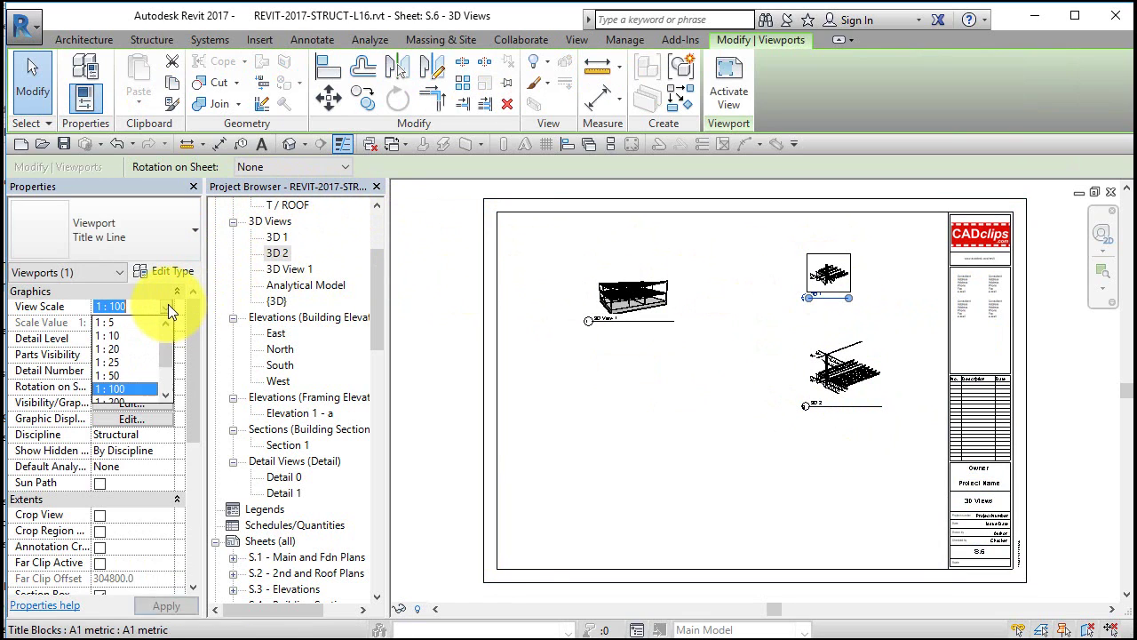
pyautogui.click(124, 376)
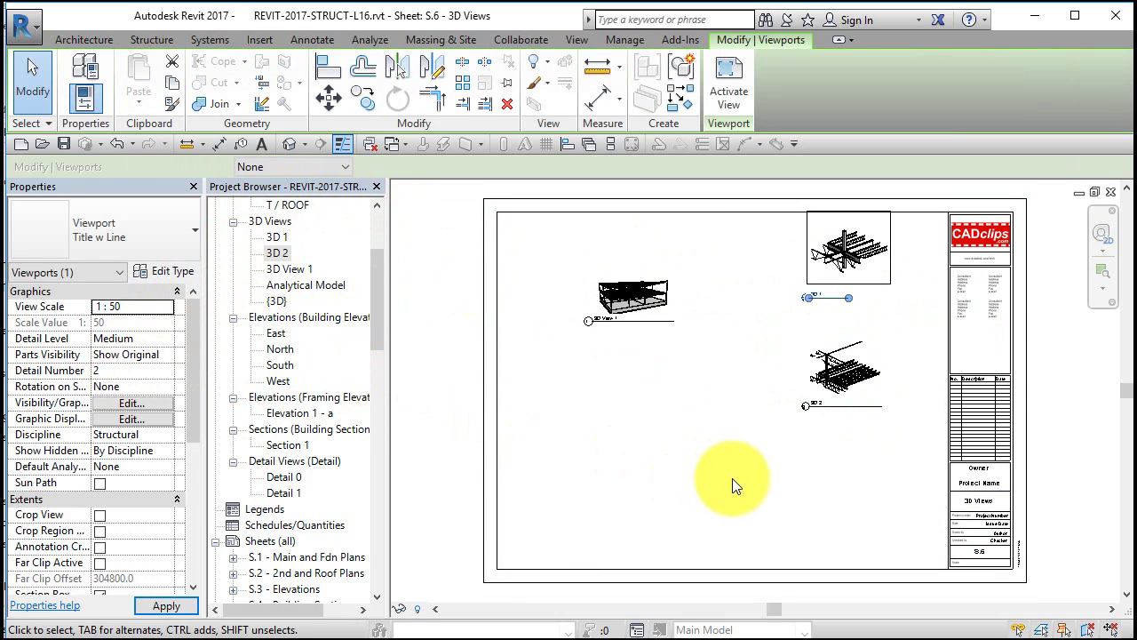
pyautogui.click(167, 304)
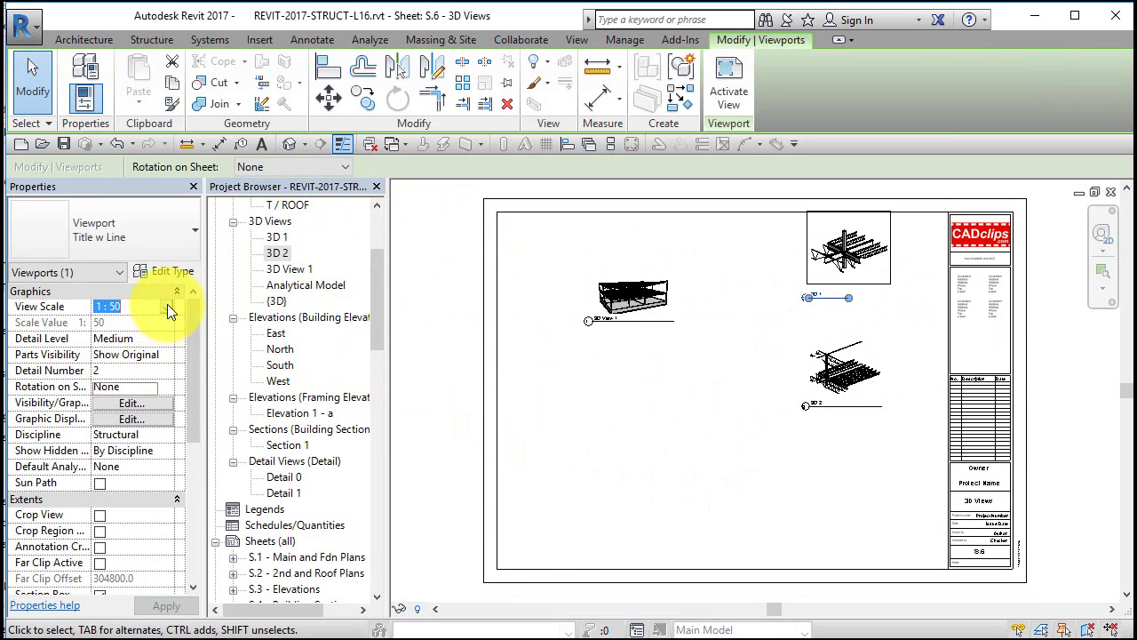
pyautogui.click(167, 305)
pyautogui.click(119, 361)
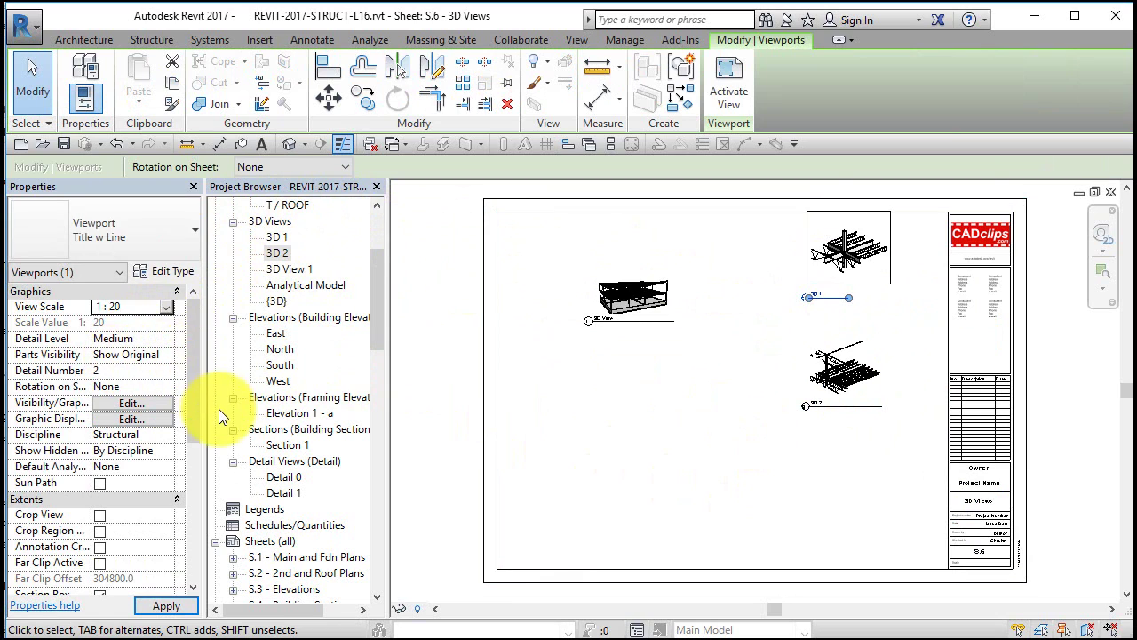
pyautogui.click(838, 364)
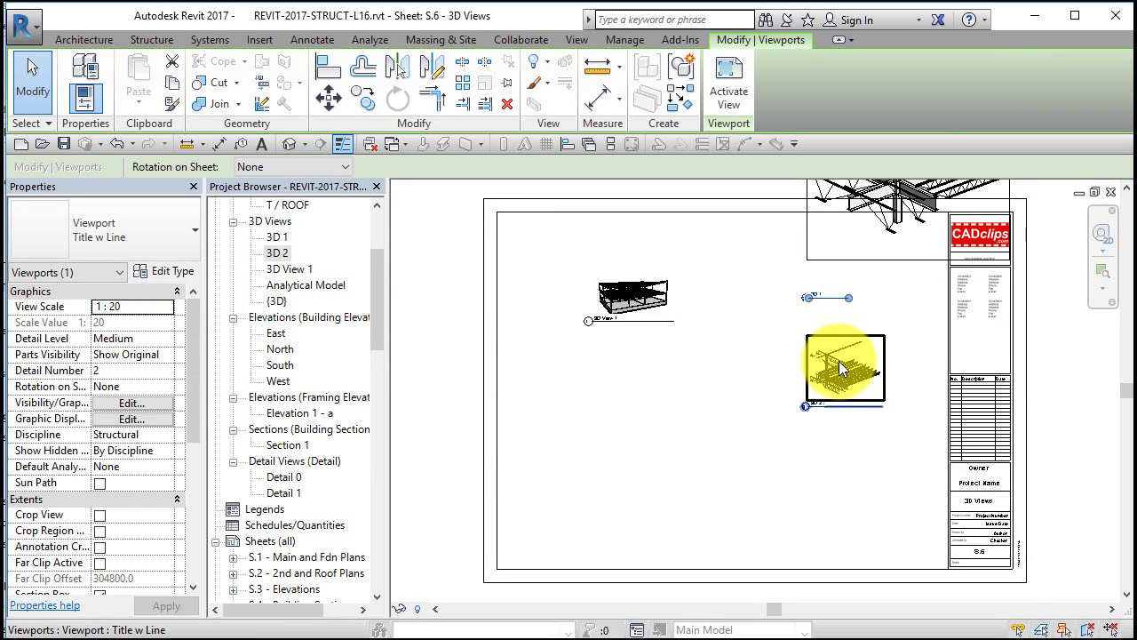
pyautogui.click(165, 305)
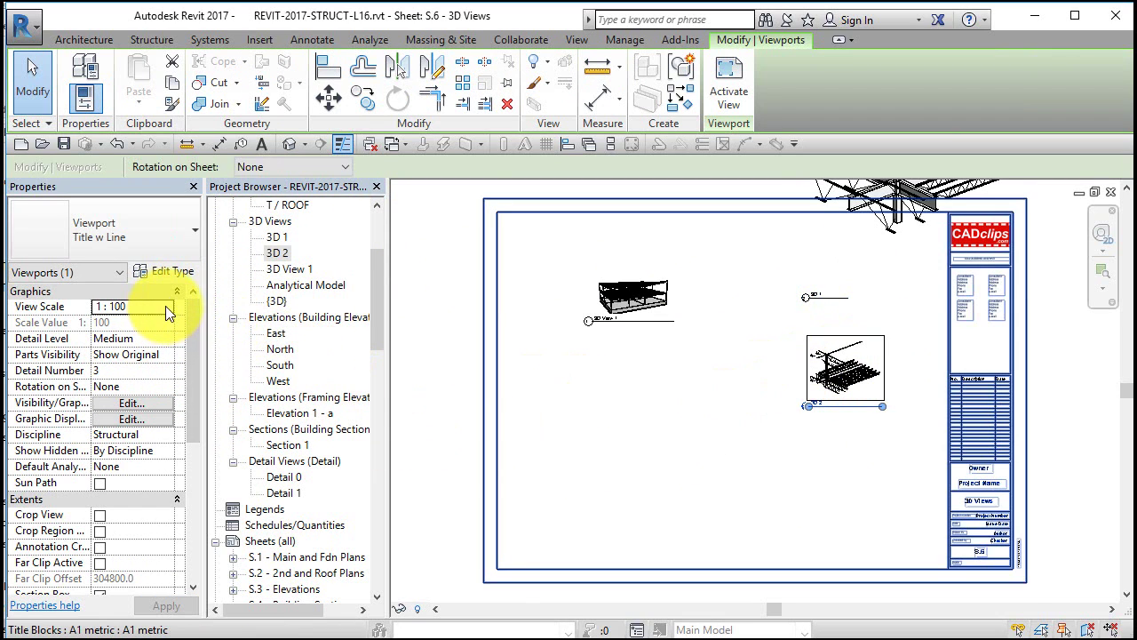
pyautogui.click(165, 306)
pyautogui.click(113, 348)
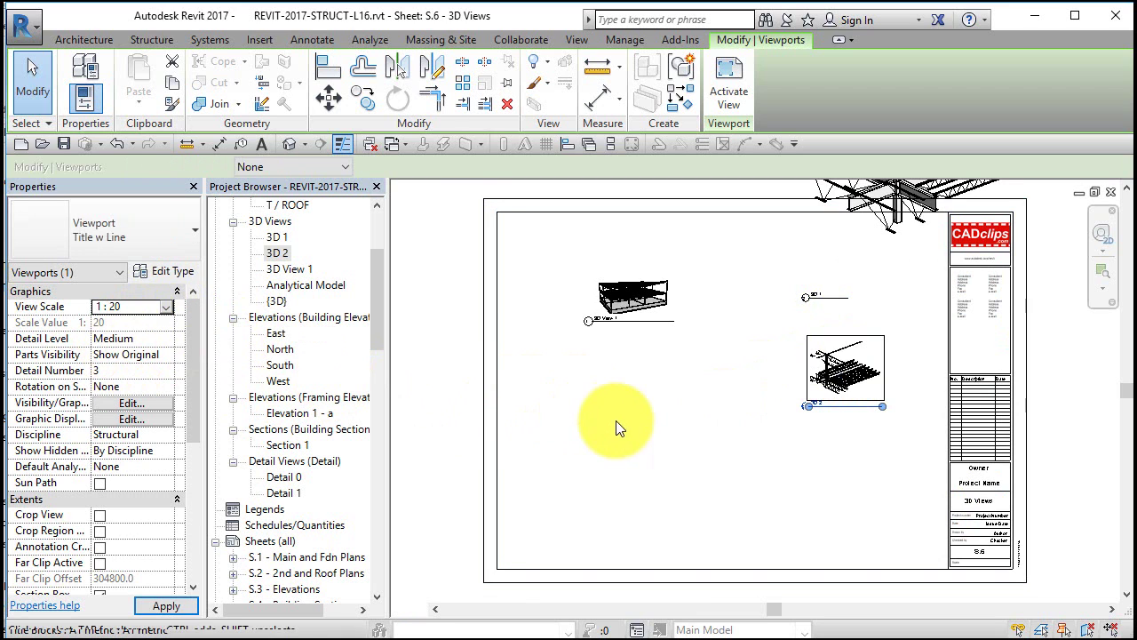
pyautogui.scroll(-3, 632, 438)
pyautogui.click(675, 429)
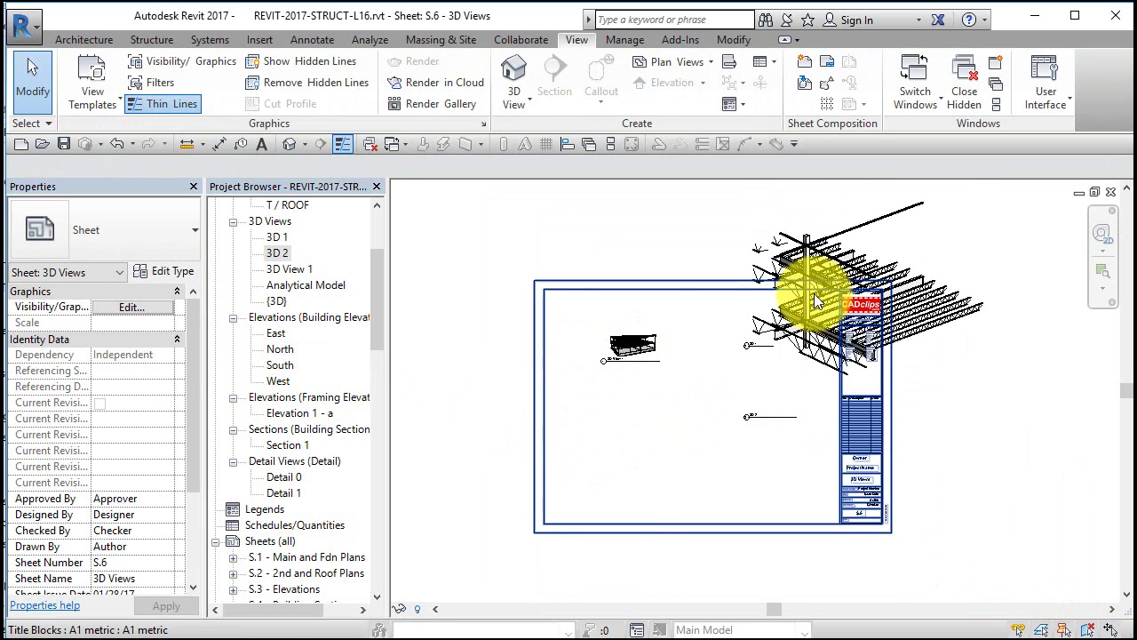
# Step: Change the 3D 2 viewport to 1 : 50 and move the viewports into the sheet's top right
pyautogui.moveTo(810, 333); pyautogui.dragTo(733, 452)
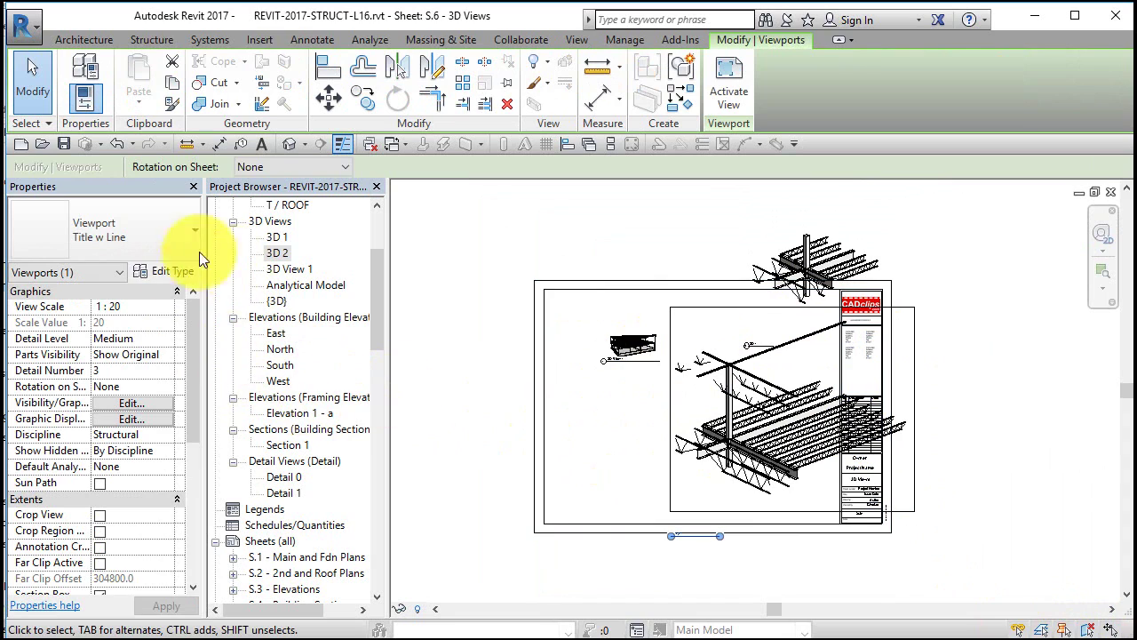
pyautogui.click(156, 308)
pyautogui.click(168, 308)
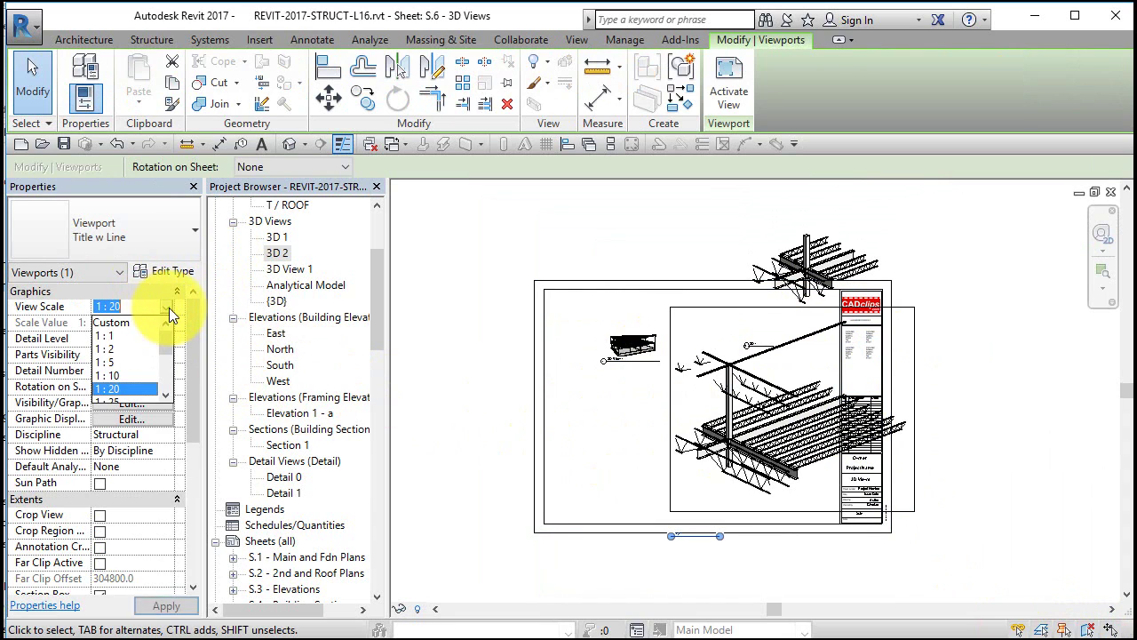
pyautogui.scroll(-1, 133, 395)
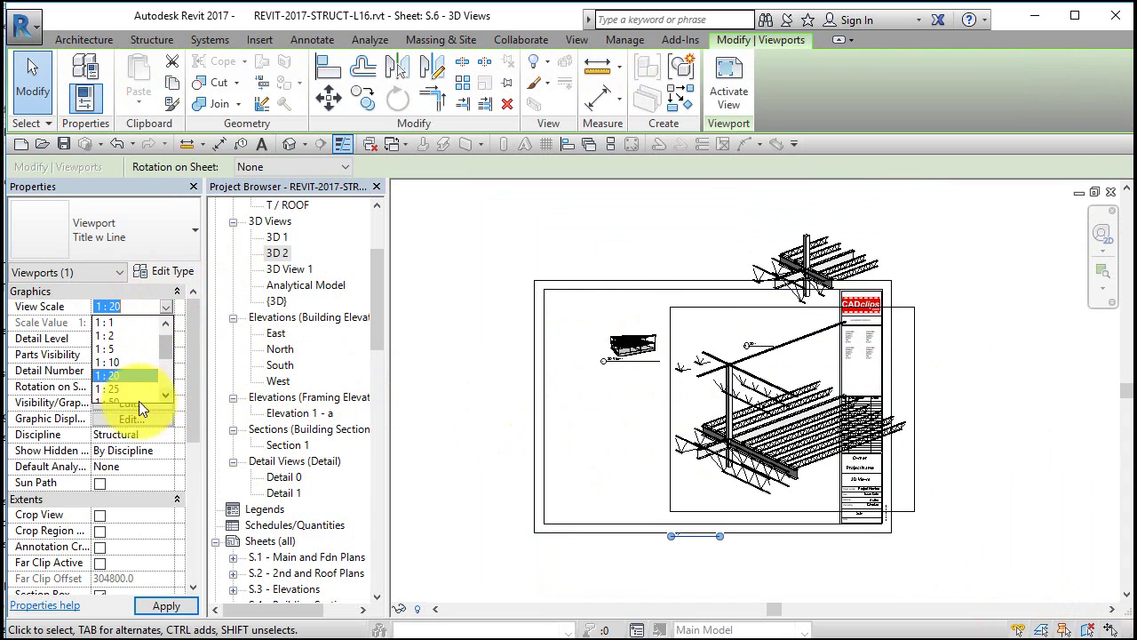
pyautogui.click(166, 395)
pyautogui.click(154, 382)
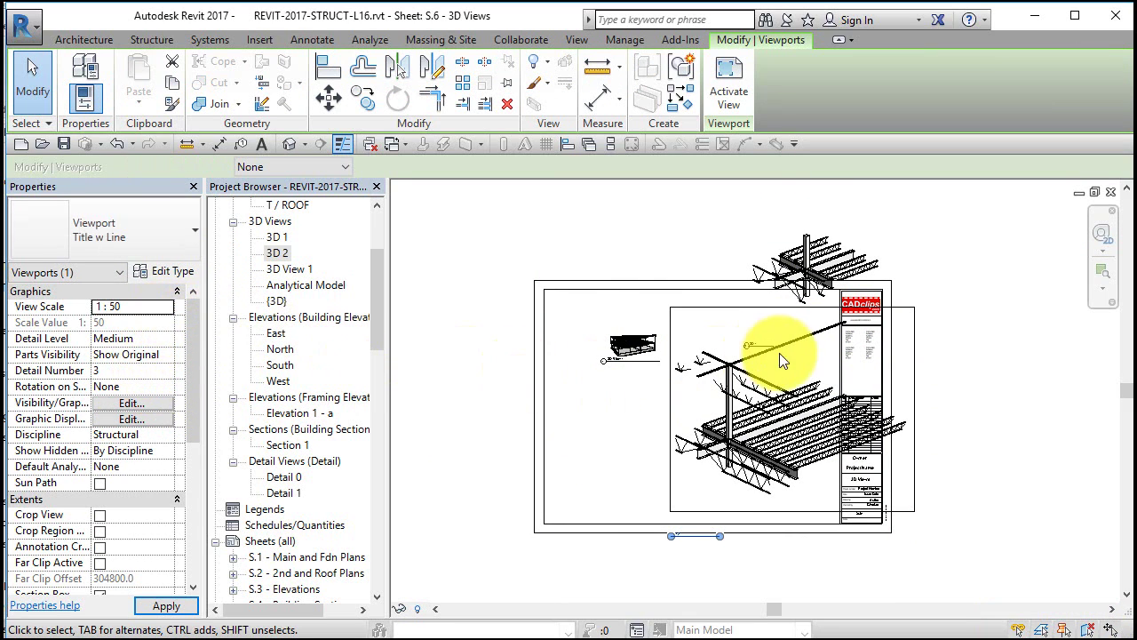
pyautogui.moveTo(699, 469); pyautogui.dragTo(787, 351)
pyautogui.click(711, 430)
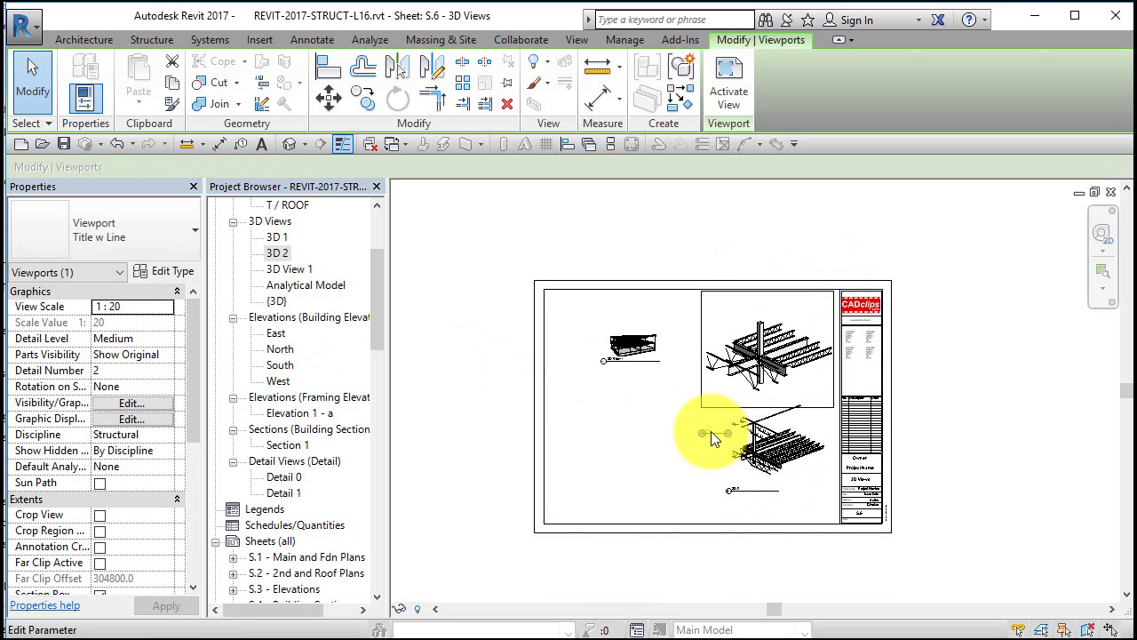
# Step: Move the 3D 1 title beneath its viewport and shorten the 3D 2 title line
pyautogui.click(721, 442)
pyautogui.scroll(4, 722, 442)
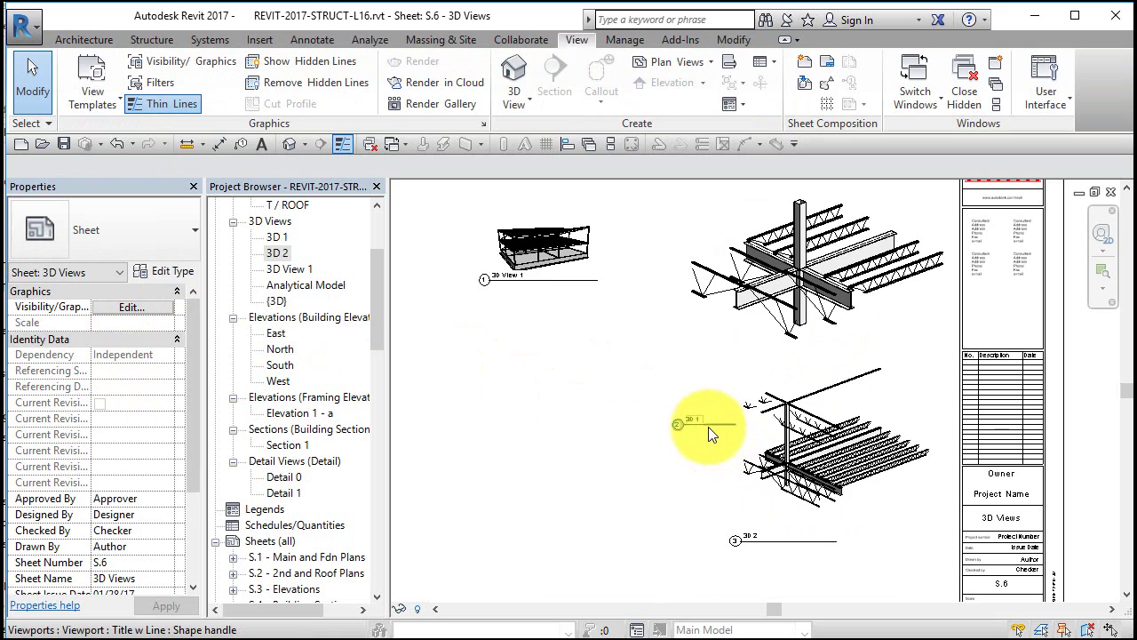
pyautogui.moveTo(680, 424); pyautogui.dragTo(846, 332)
pyautogui.click(756, 528)
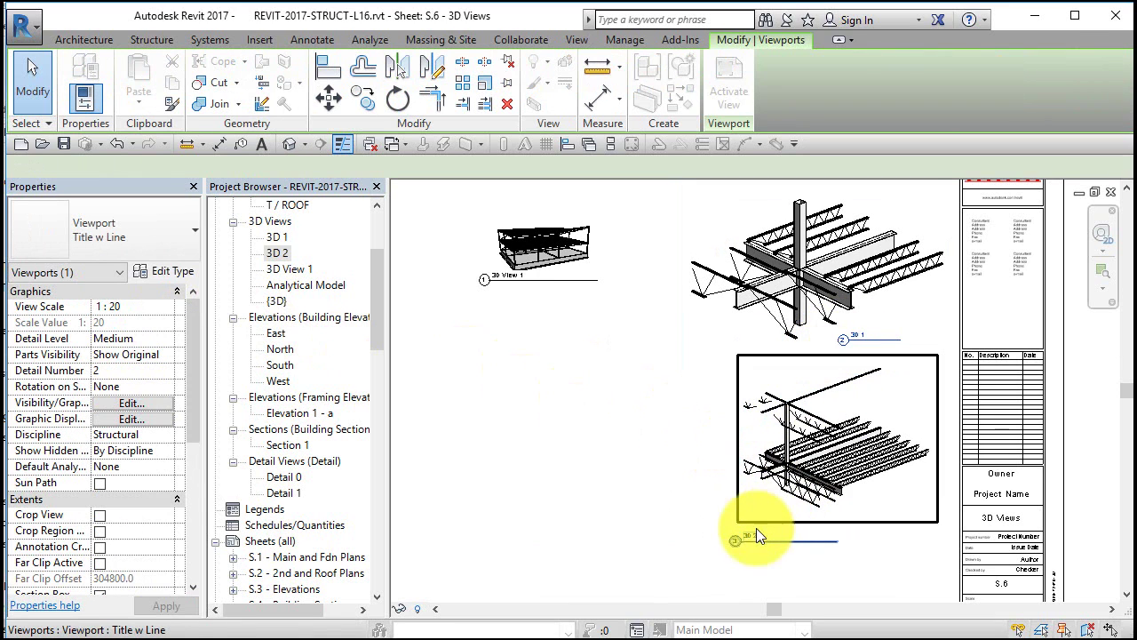
pyautogui.click(835, 539)
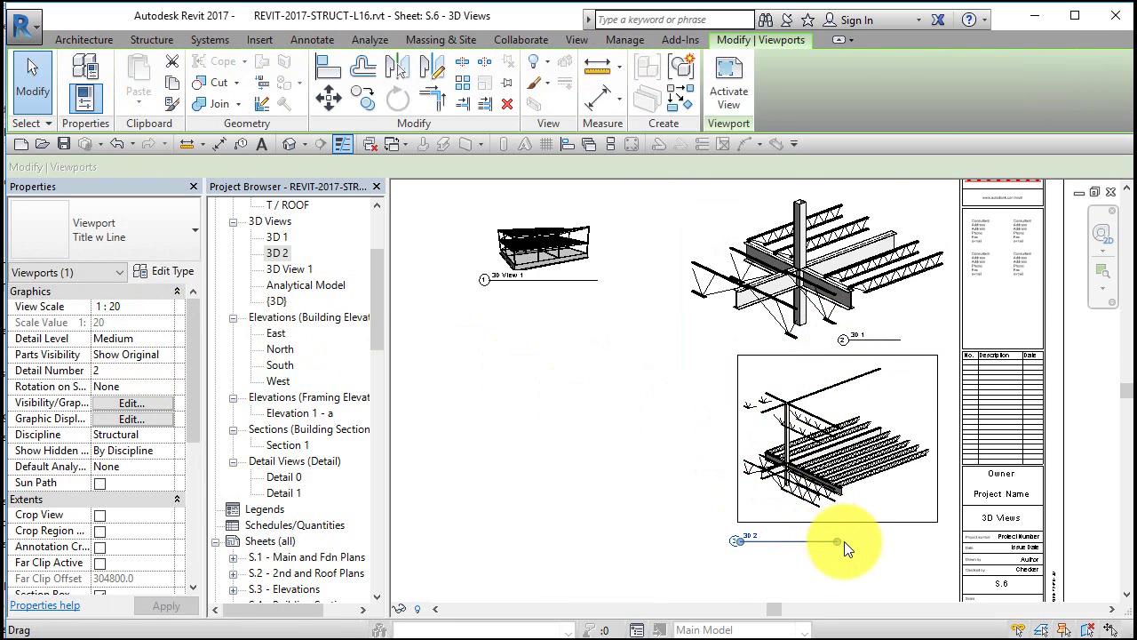
pyautogui.click(727, 559)
pyautogui.click(742, 539)
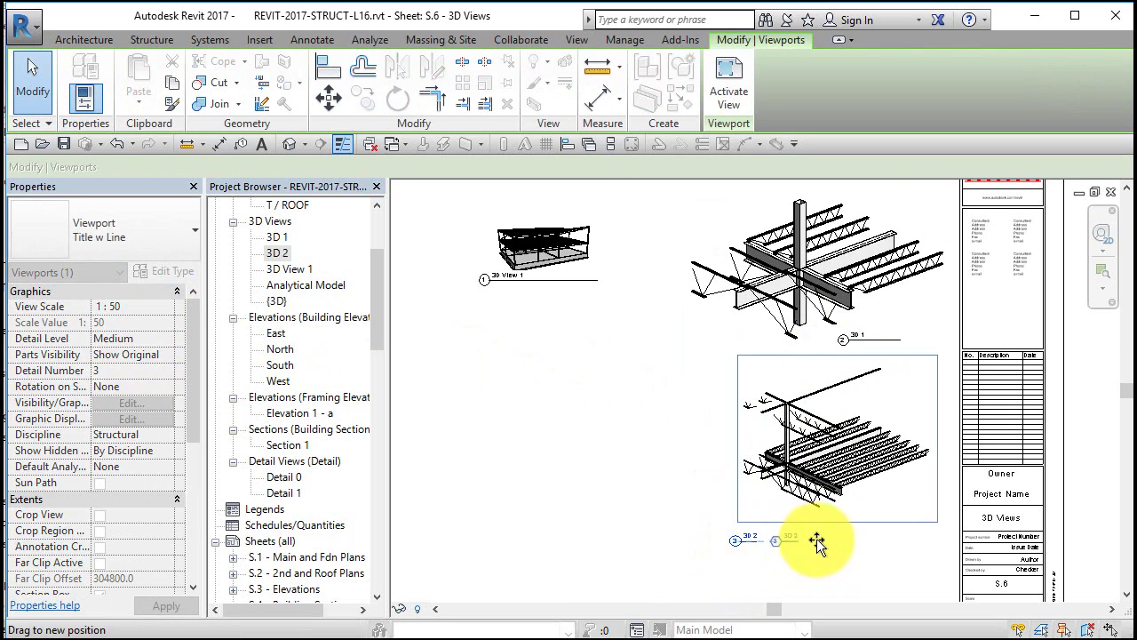
pyautogui.moveTo(837, 540); pyautogui.dragTo(814, 540)
pyautogui.scroll(3, 708, 471)
pyautogui.scroll(-3, 754, 225)
pyautogui.click(750, 227)
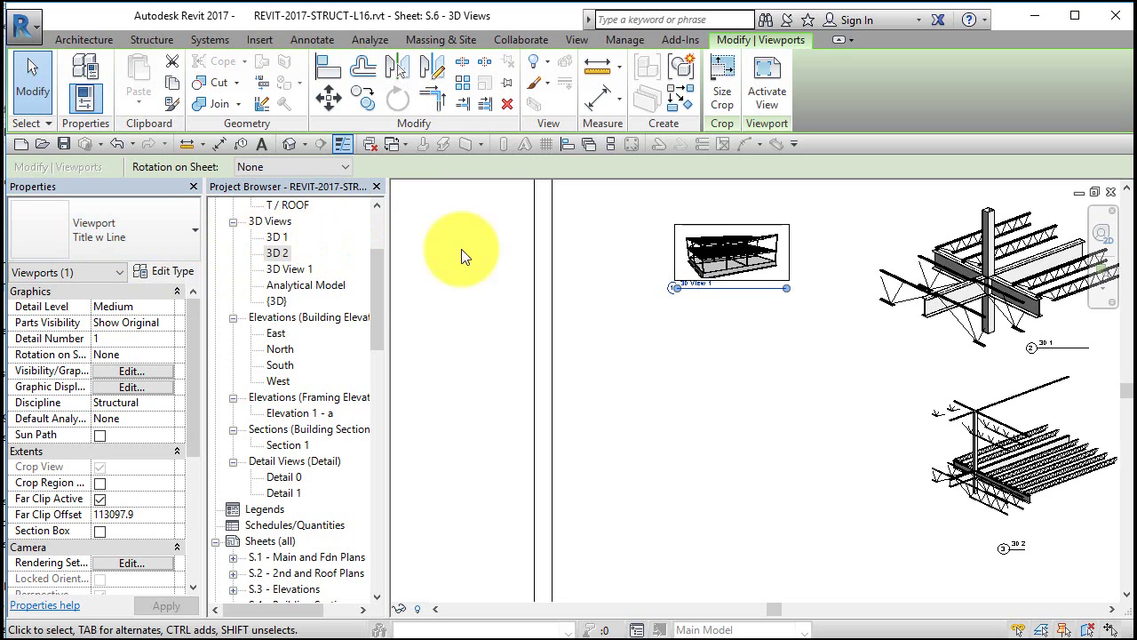
# Step: Scale 3D View 1's crop region proportionally to 400 mm wide, giving 400 x 187 mm
pyautogui.click(722, 97)
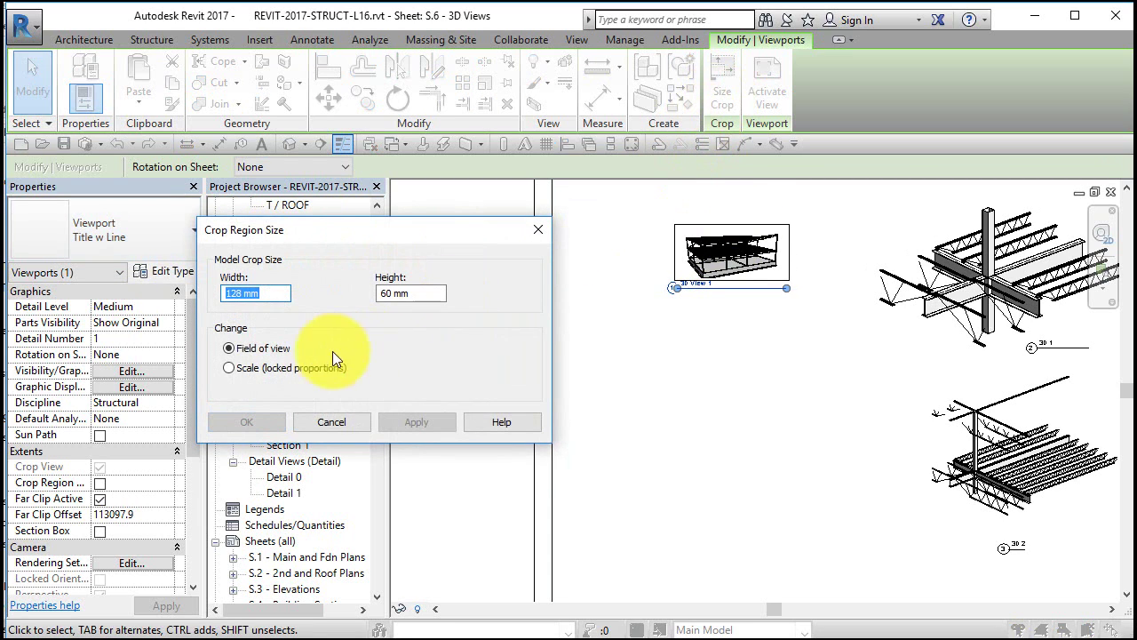
pyautogui.click(257, 370)
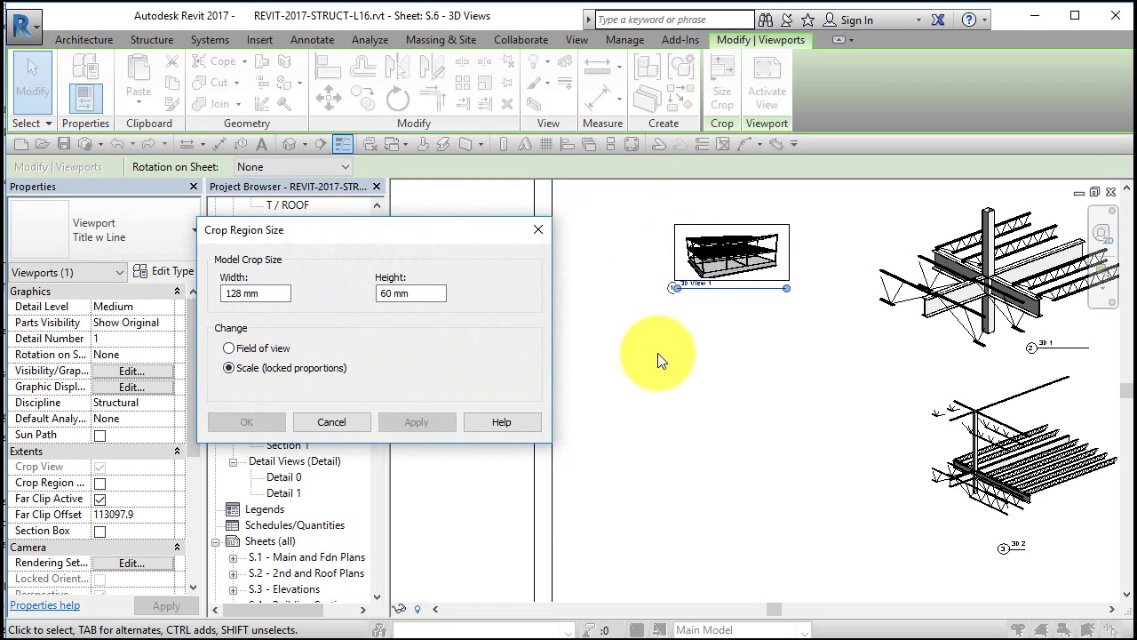
pyautogui.moveTo(224, 293); pyautogui.dragTo(284, 295)
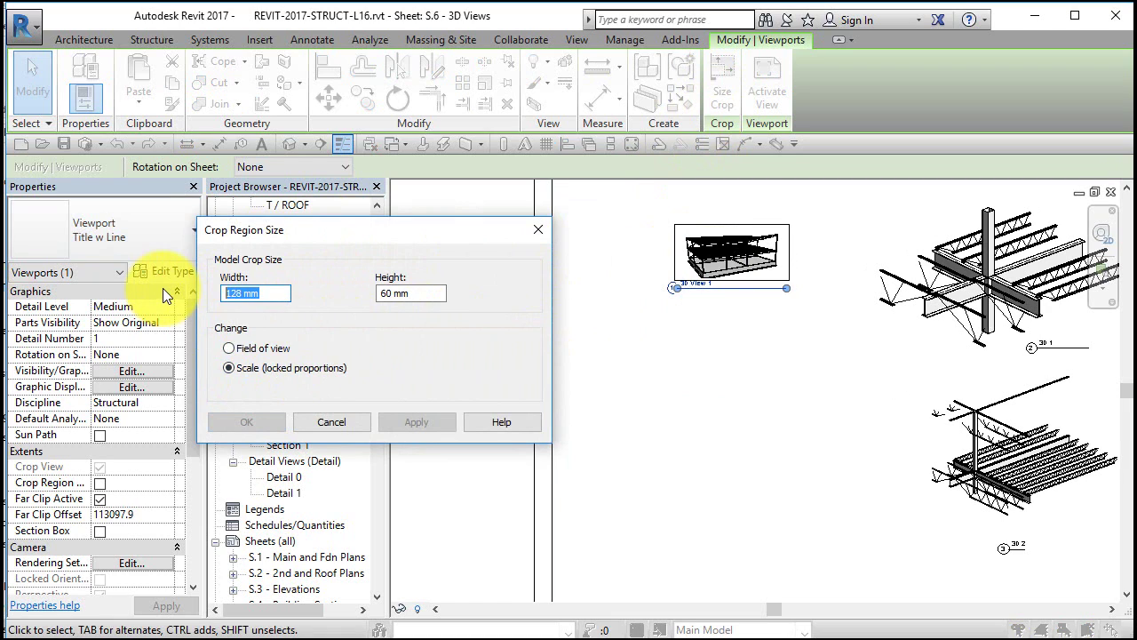
pyautogui.write('40m')
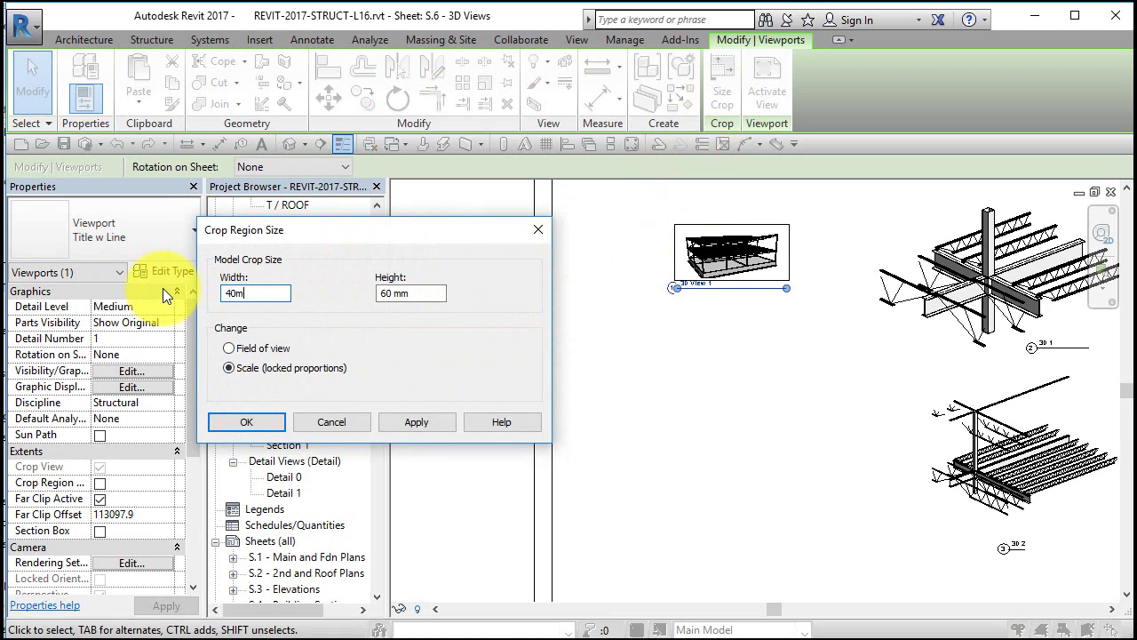
pyautogui.write('m')
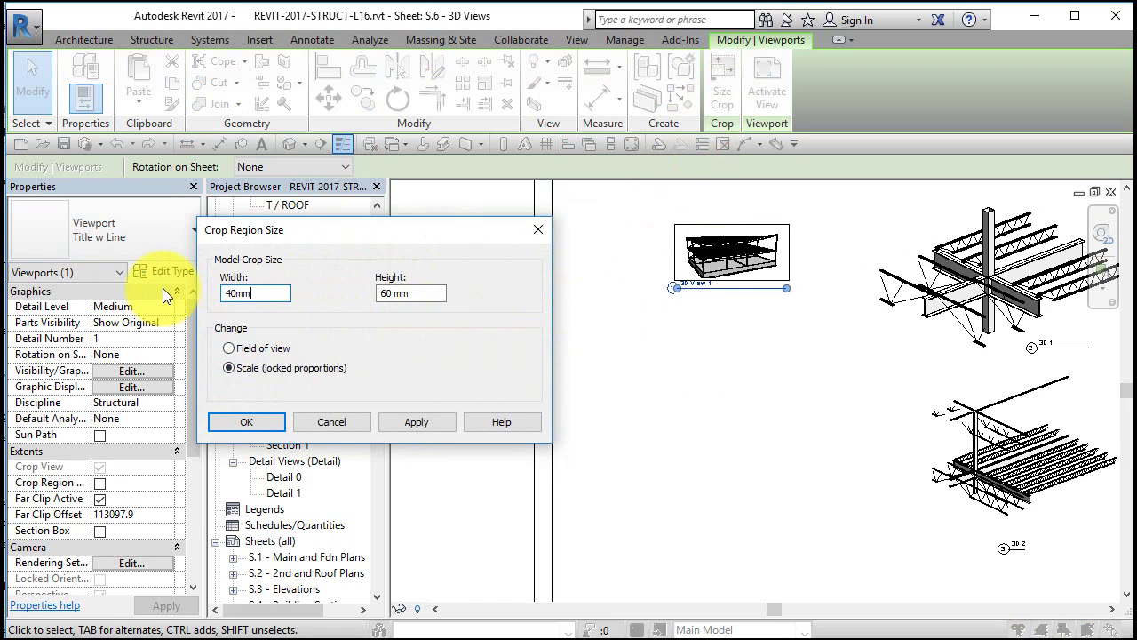
pyautogui.doubleClick(267, 291)
pyautogui.write('400')
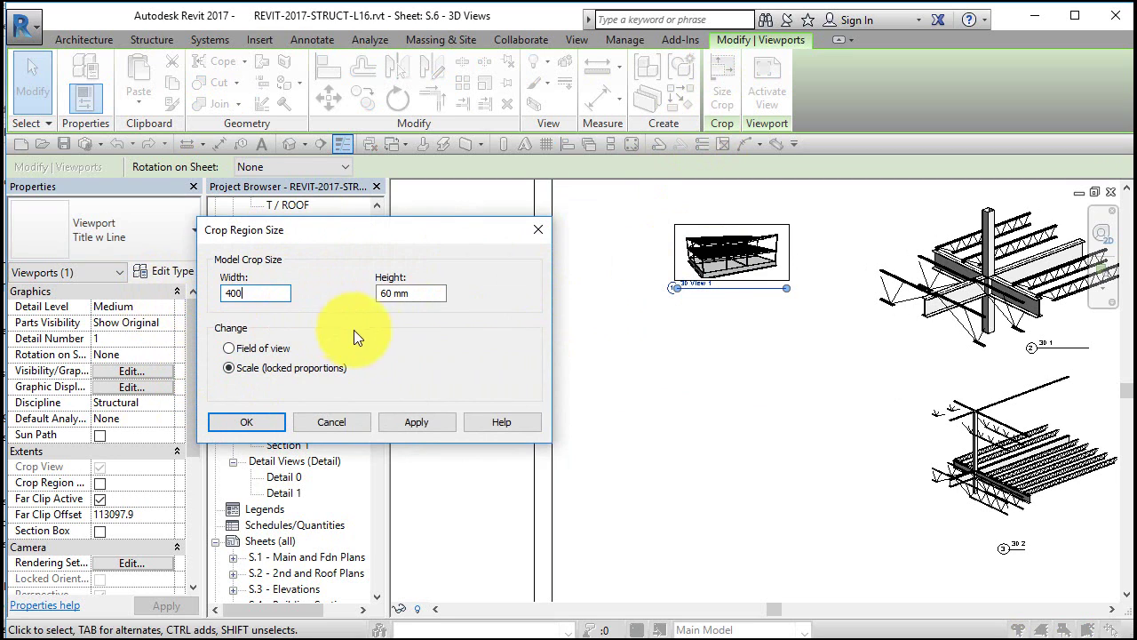
pyautogui.click(432, 422)
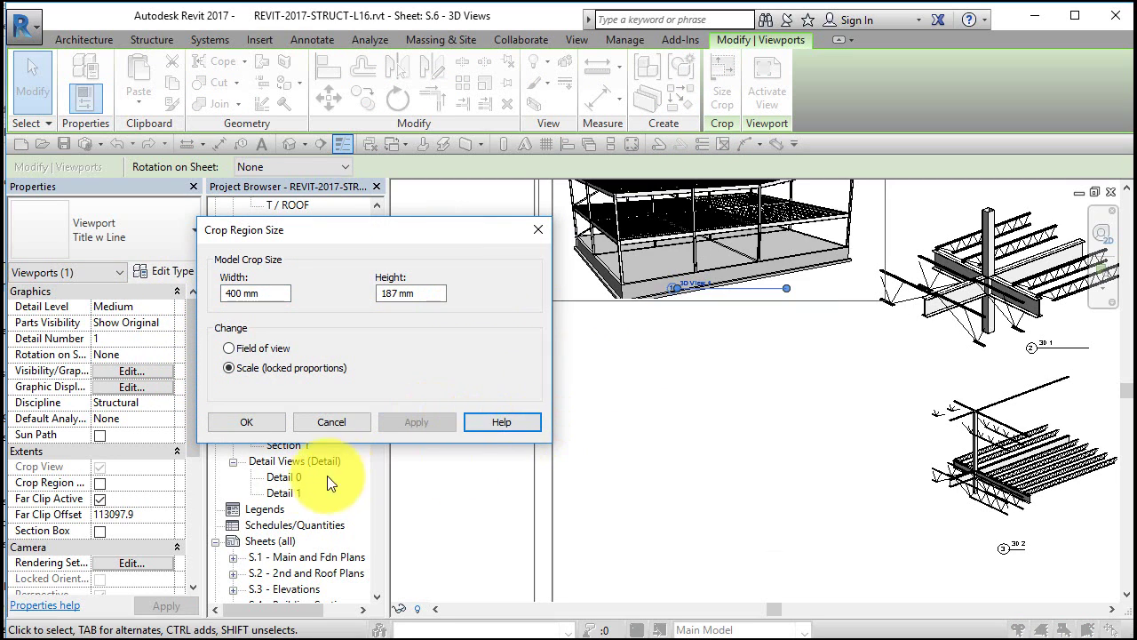
pyautogui.click(283, 424)
pyautogui.scroll(-3, 457, 407)
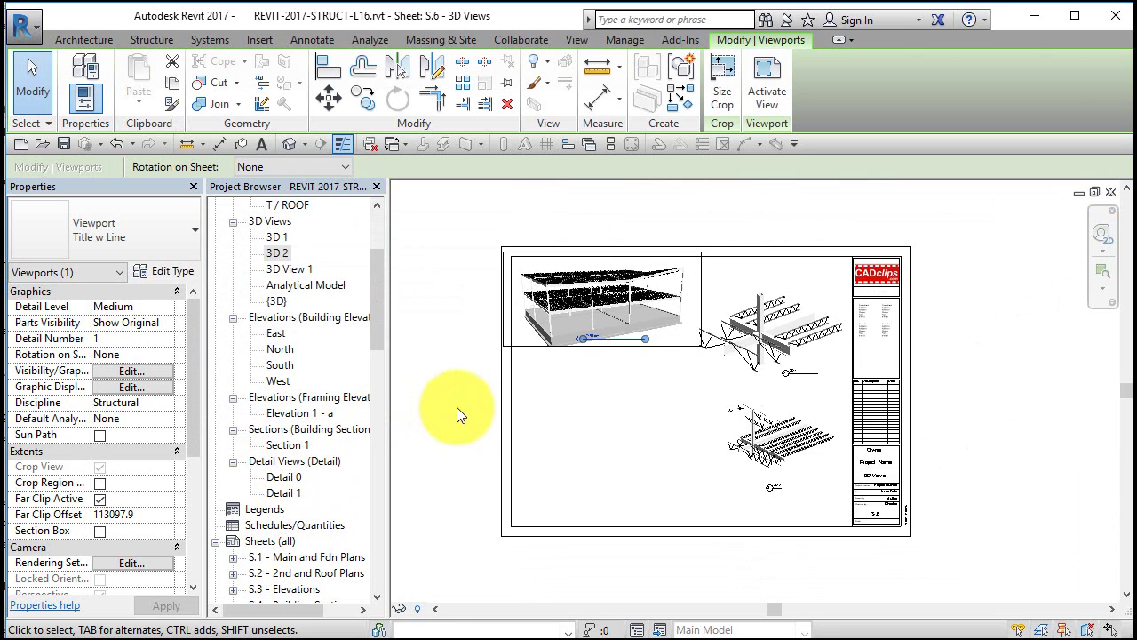
pyautogui.click(660, 391)
pyautogui.click(648, 322)
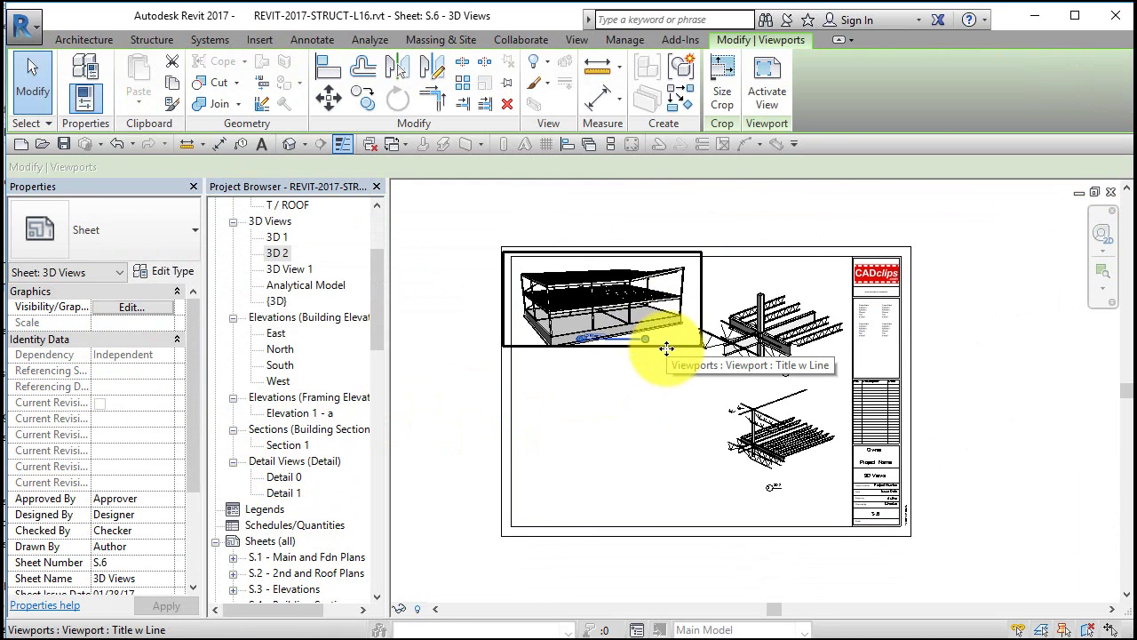
pyautogui.hotkey('shift', 'Down')
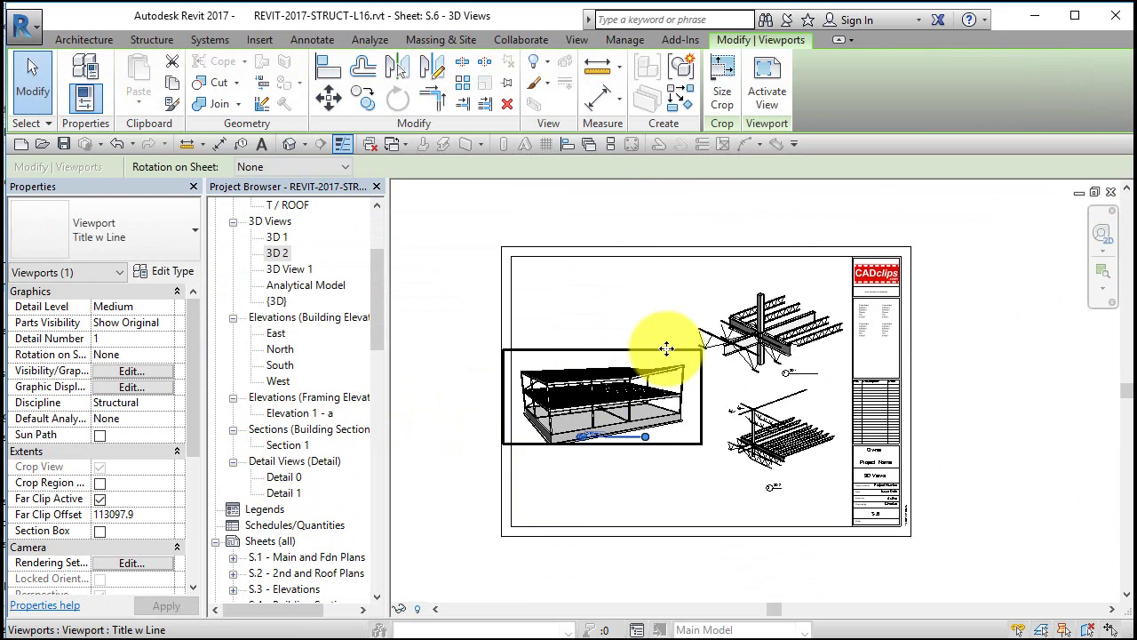
pyautogui.press('Up')
pyautogui.press('Up')
pyautogui.press('Right')
pyautogui.press('Right')
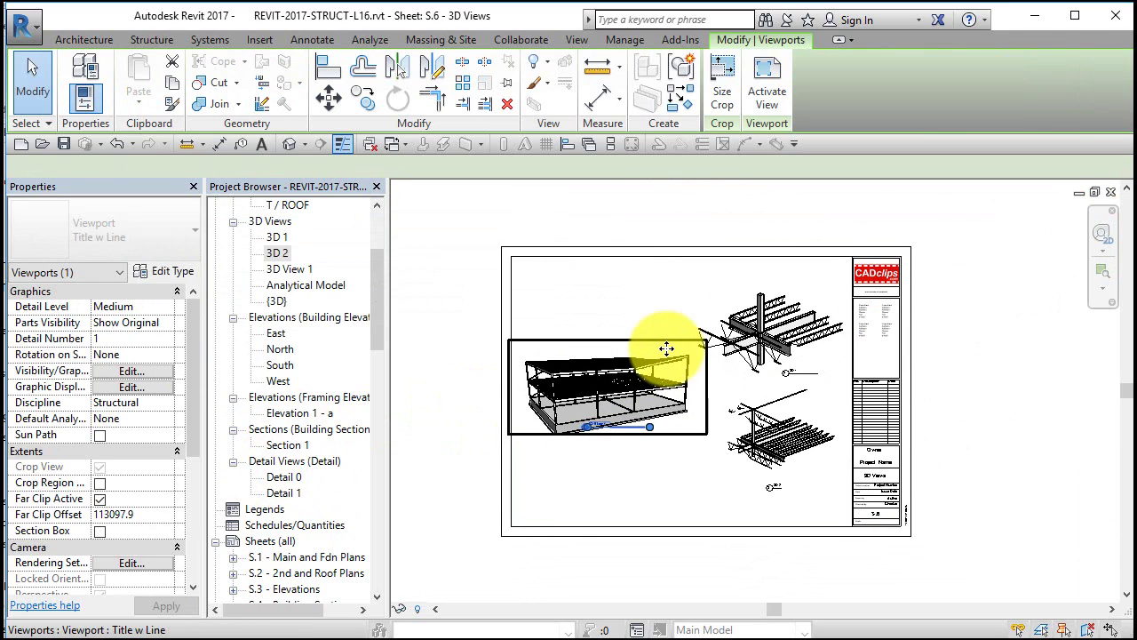
pyautogui.press('Down')
pyautogui.press('Escape')
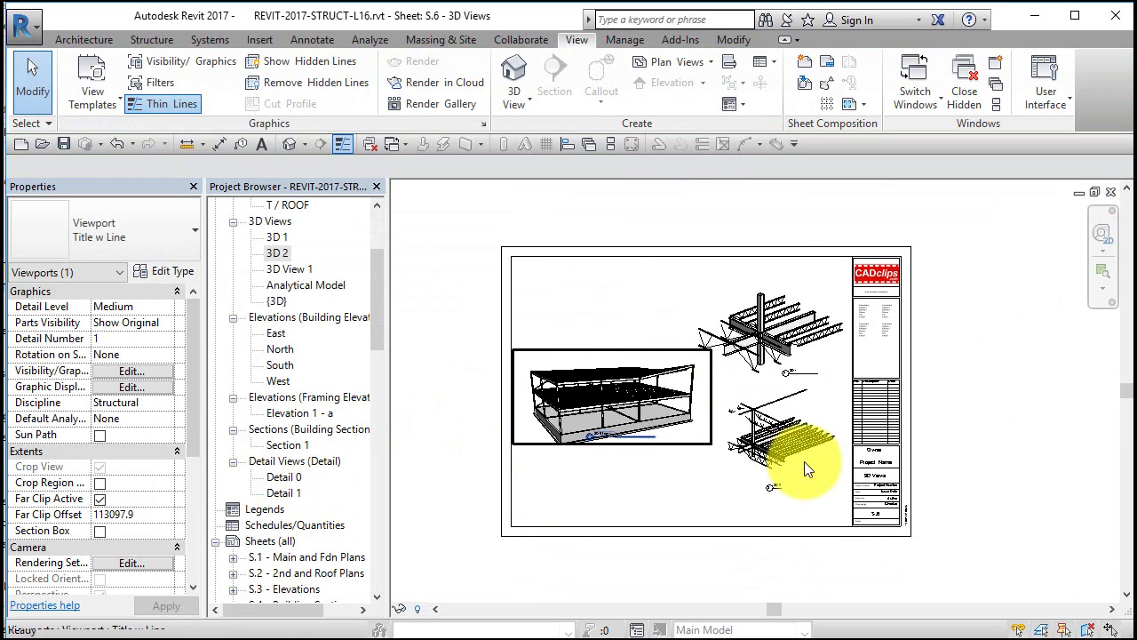
pyautogui.scroll(2, 823, 438)
pyautogui.scroll(-1, 860, 371)
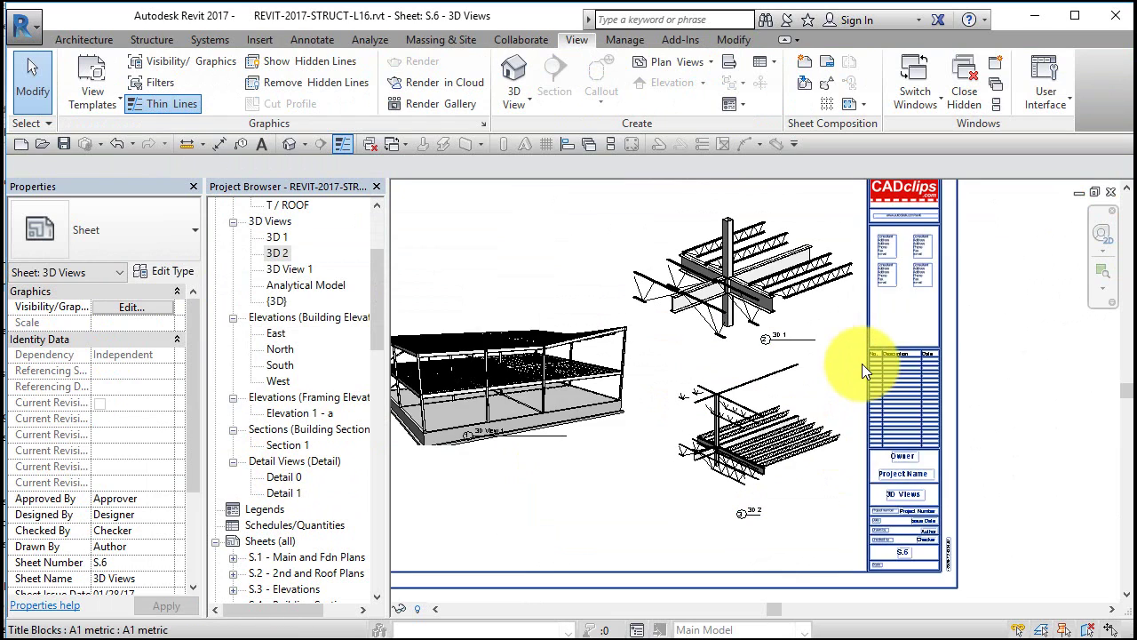
pyautogui.scroll(-1, 278, 558)
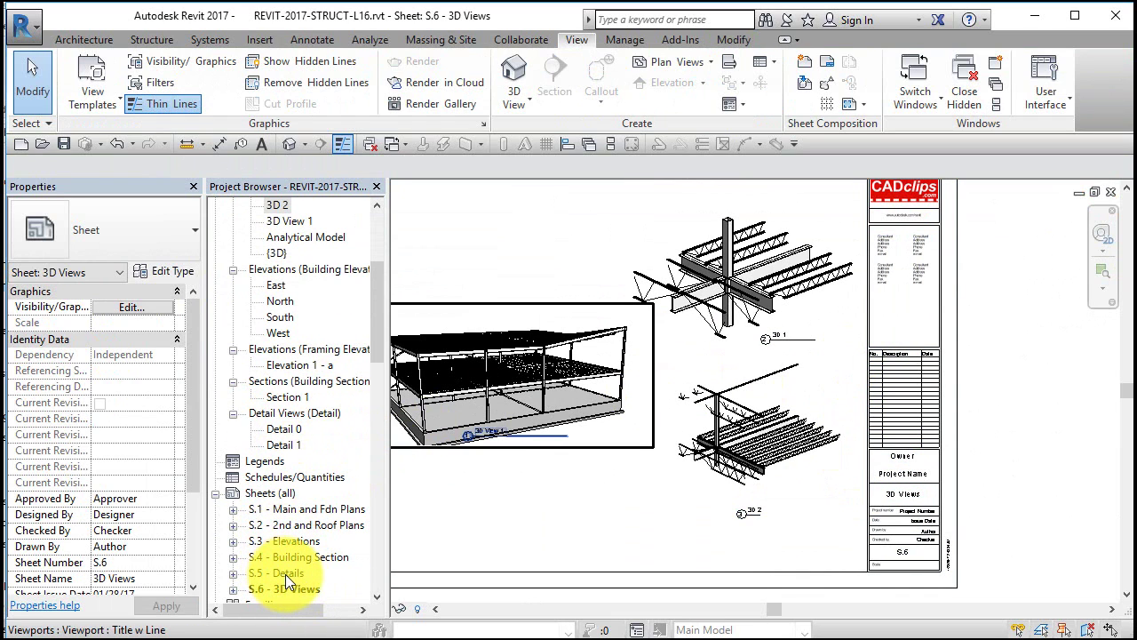
pyautogui.scroll(1, 306, 334)
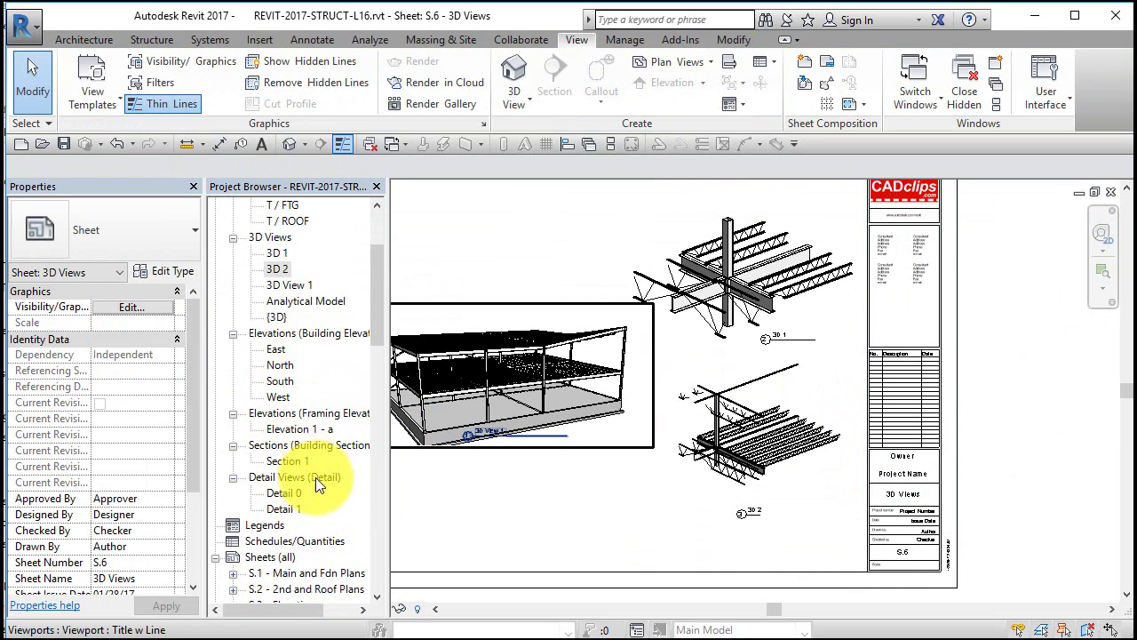
# Step: Open Section 1, then the 1 : 10 Detail 1 callout, centred on the joist-to-HSS-column connection
pyautogui.doubleClick(295, 461)
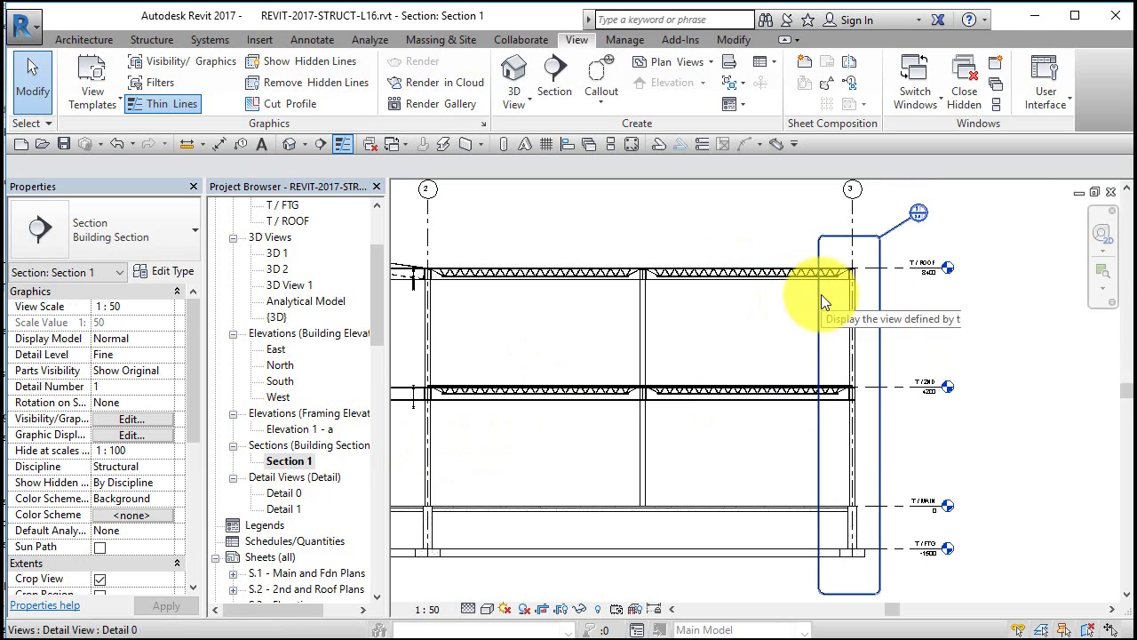
pyautogui.doubleClick(292, 510)
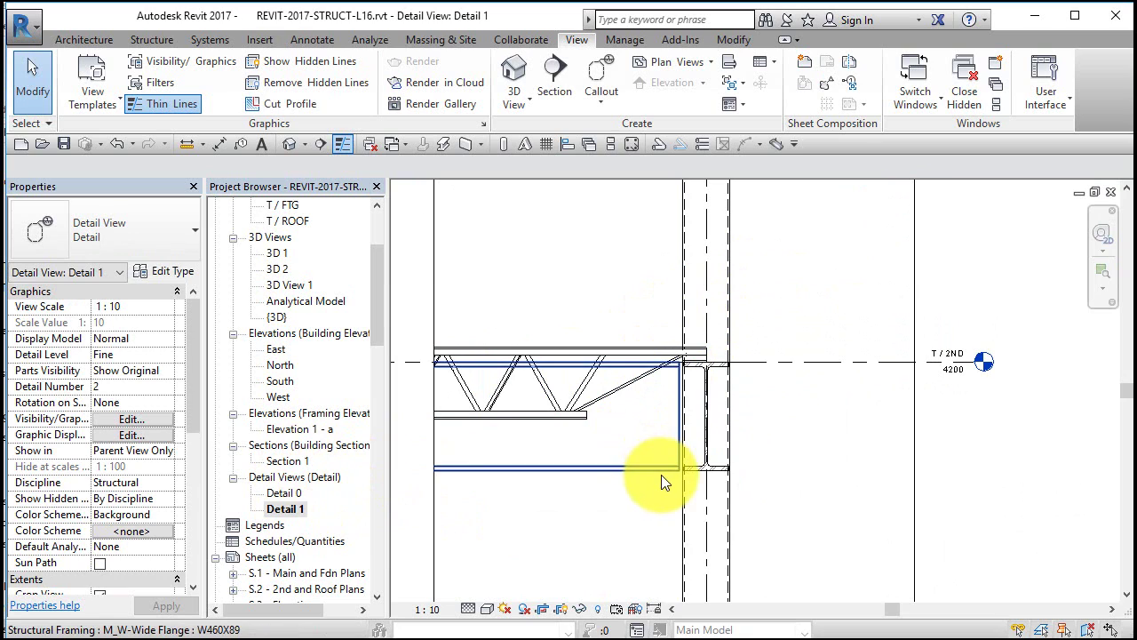
pyautogui.scroll(2, 731, 379)
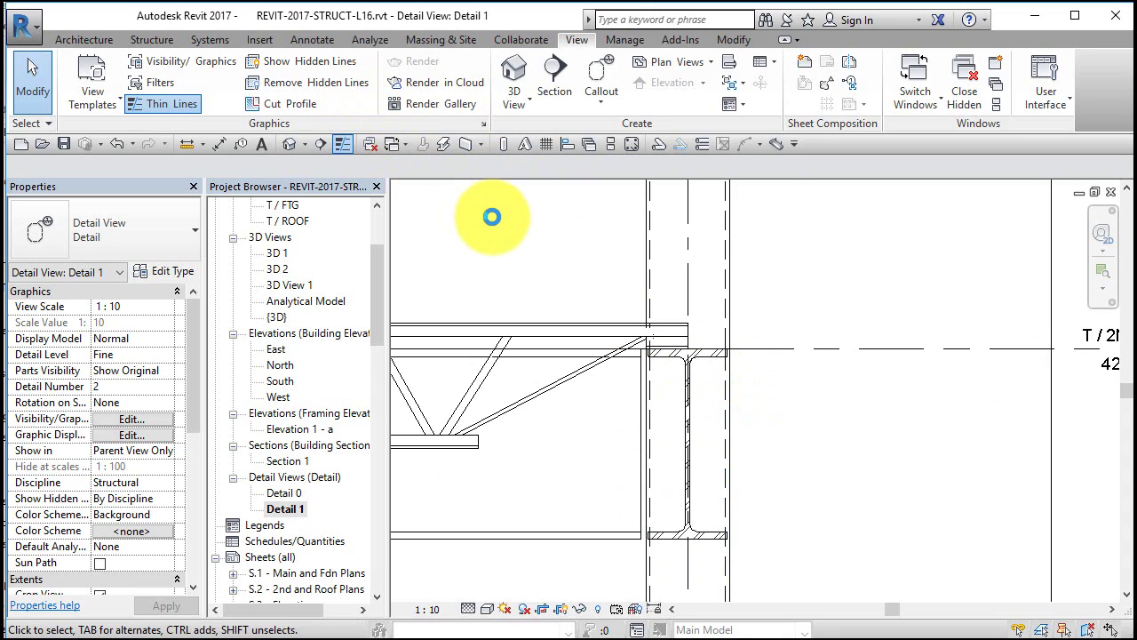
pyautogui.moveTo(491, 216); pyautogui.dragTo(560, 242, button='middle')
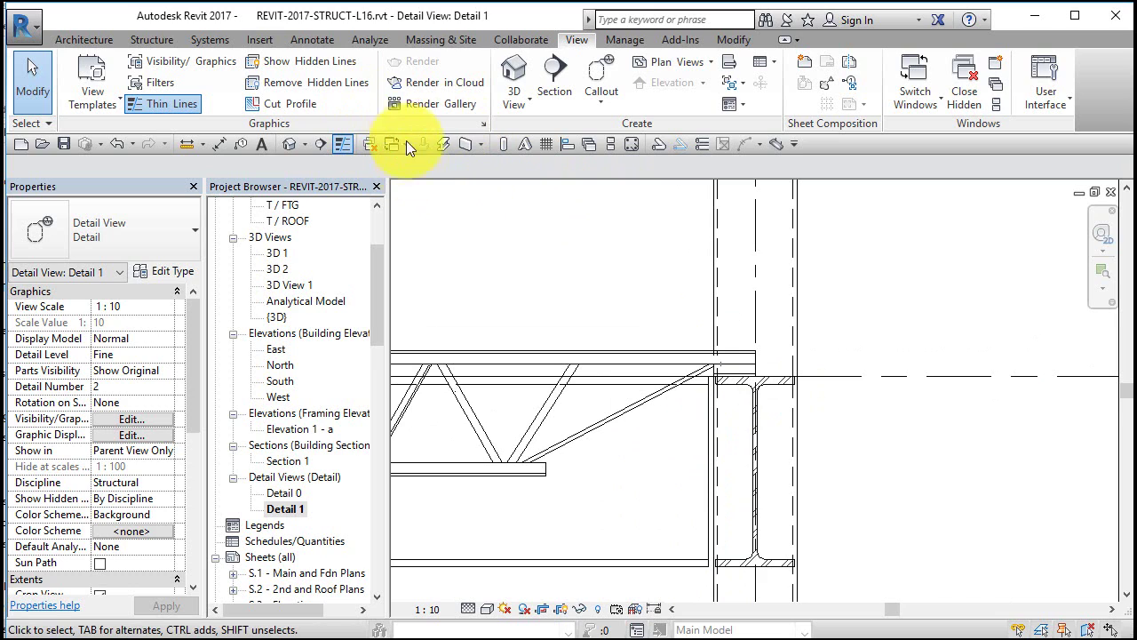
# Step: Place 200 x 100mm and 200 x 150mm M_Concrete Block components on either side of the column
pyautogui.click(327, 39)
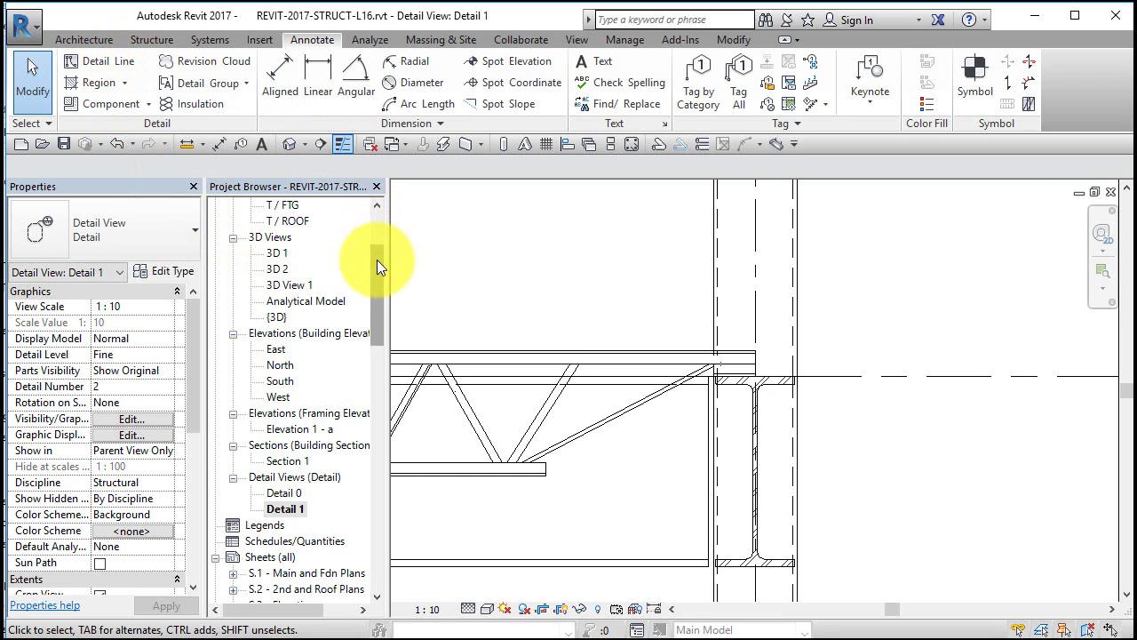
pyautogui.moveTo(377, 259); pyautogui.dragTo(398, 383)
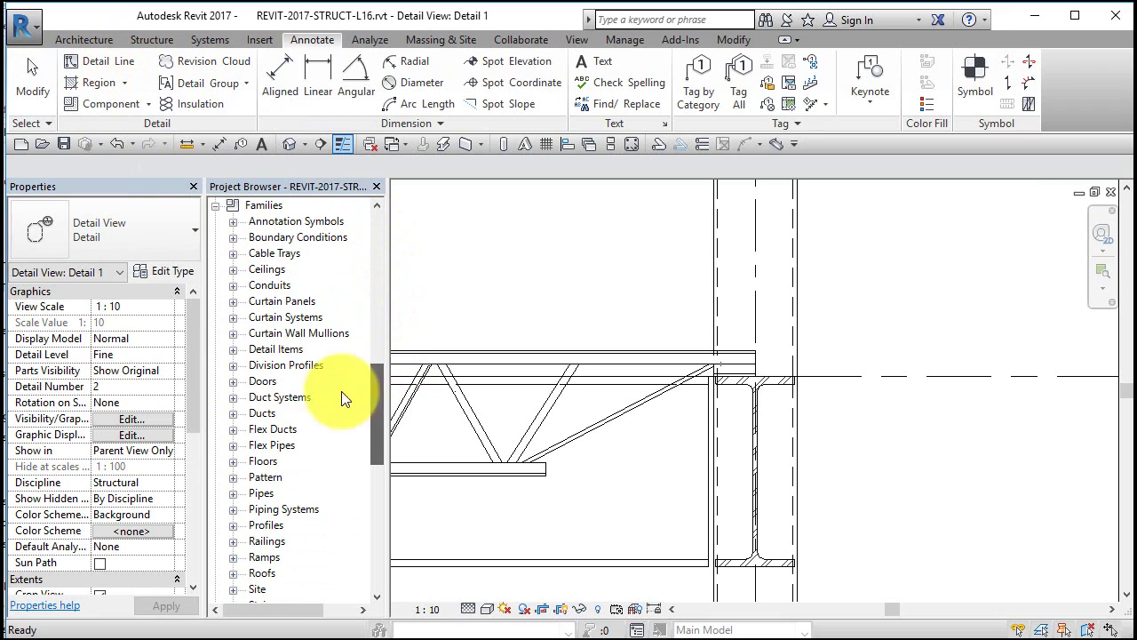
pyautogui.click(232, 350)
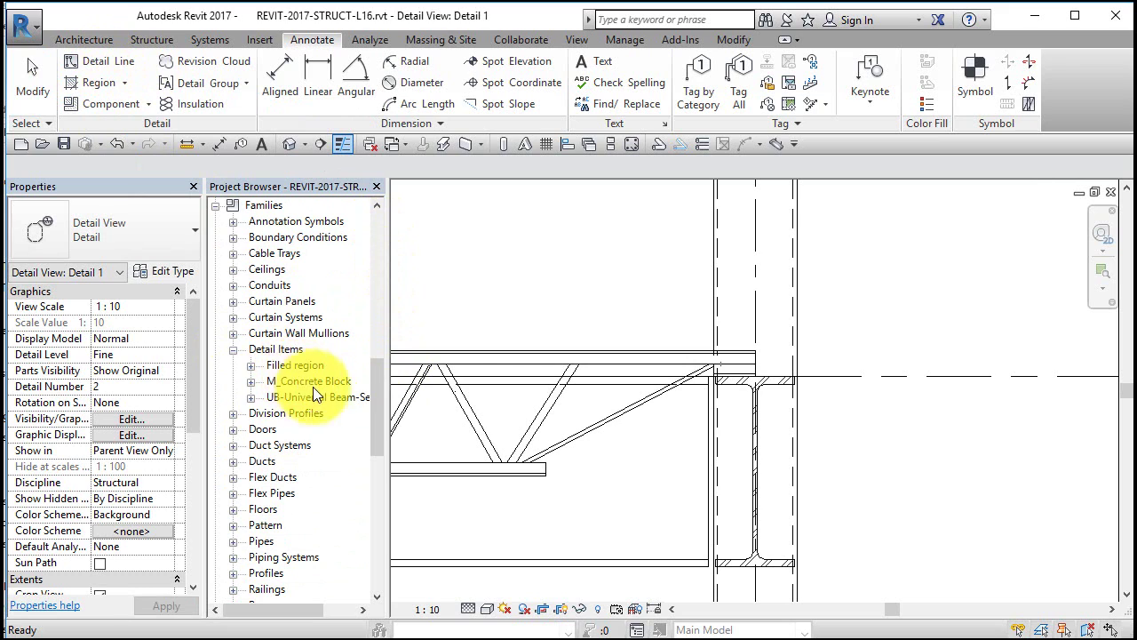
pyautogui.click(251, 381)
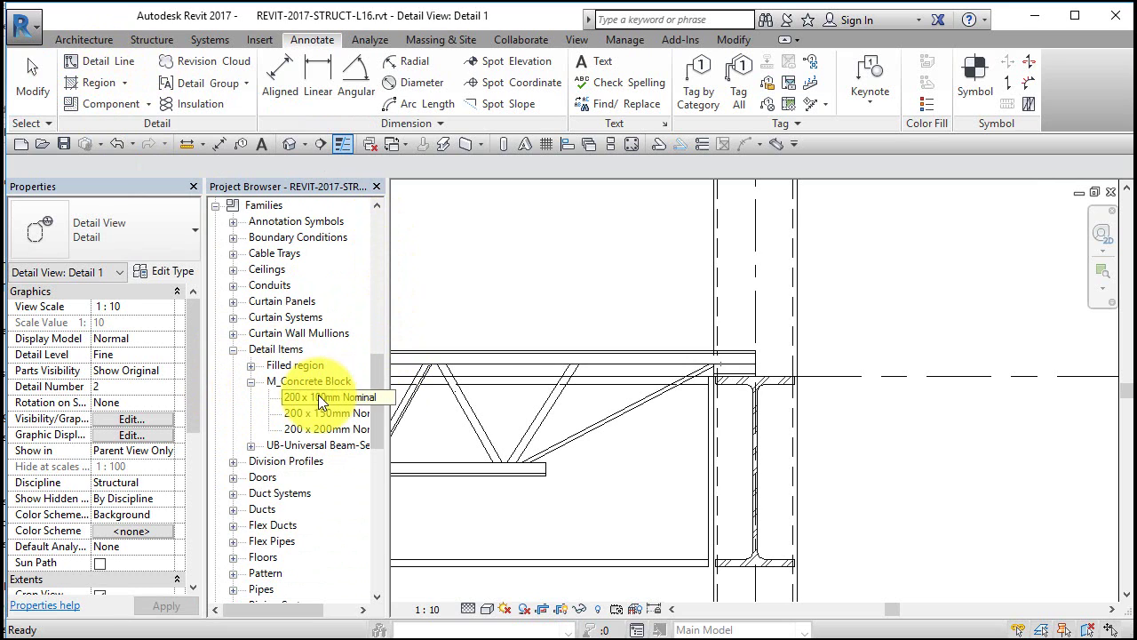
pyautogui.click(302, 397)
pyautogui.moveTo(491, 356); pyautogui.dragTo(557, 287)
pyautogui.click(640, 317)
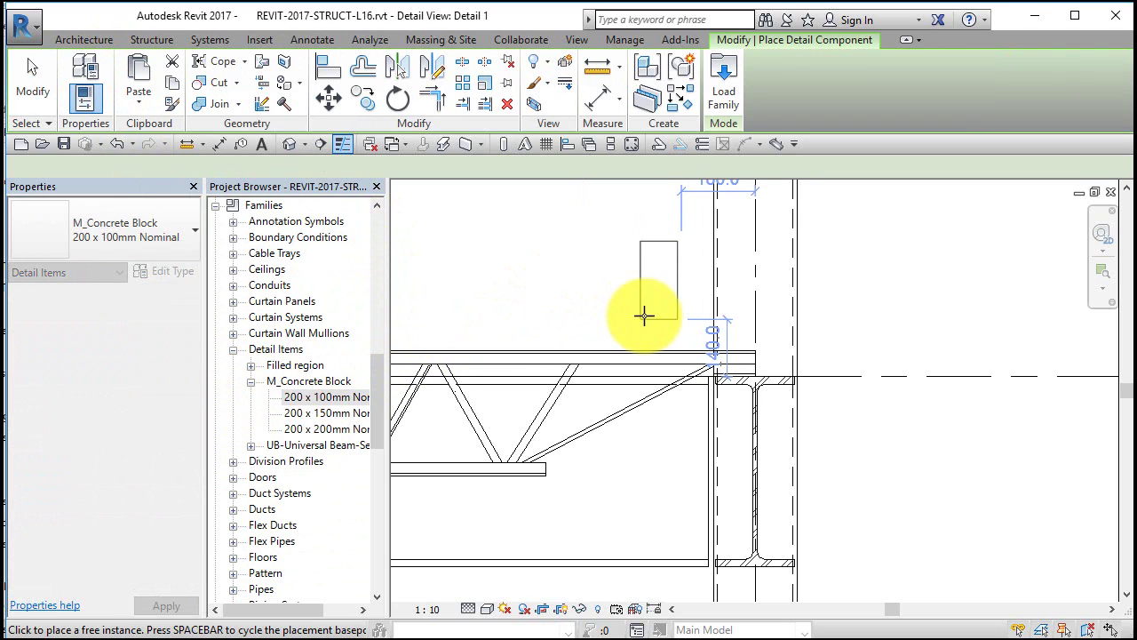
pyautogui.click(316, 414)
pyautogui.moveTo(598, 392); pyautogui.dragTo(830, 312)
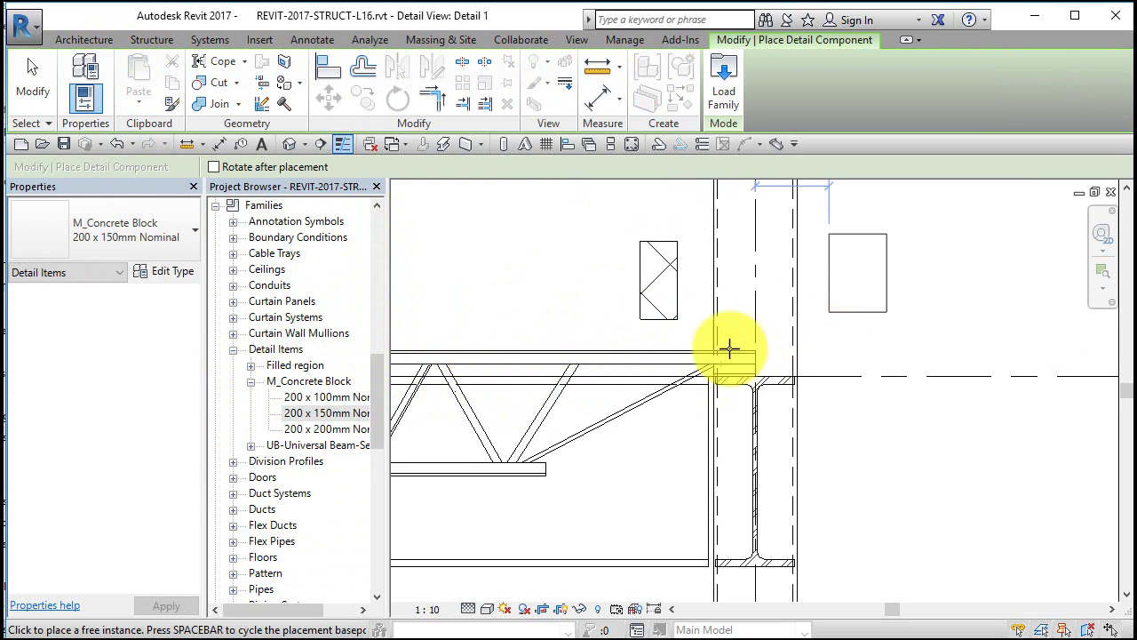
pyautogui.click(253, 445)
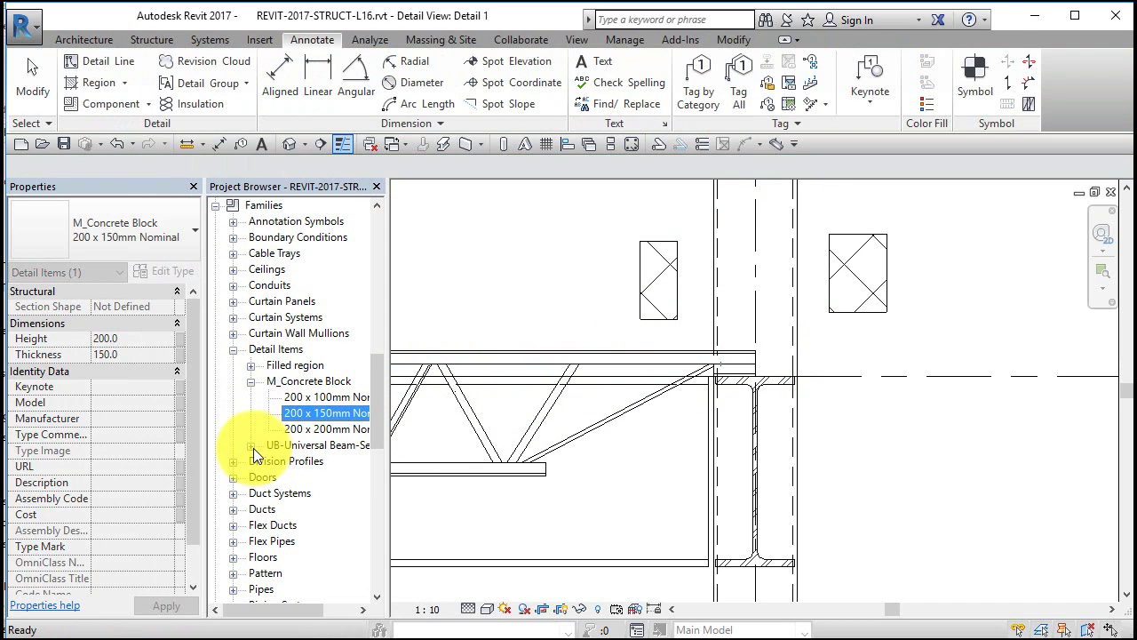
# Step: Place a 305x165x40UB beam section above the joist
pyautogui.click(253, 446)
pyautogui.moveTo(310, 463); pyautogui.dragTo(596, 284)
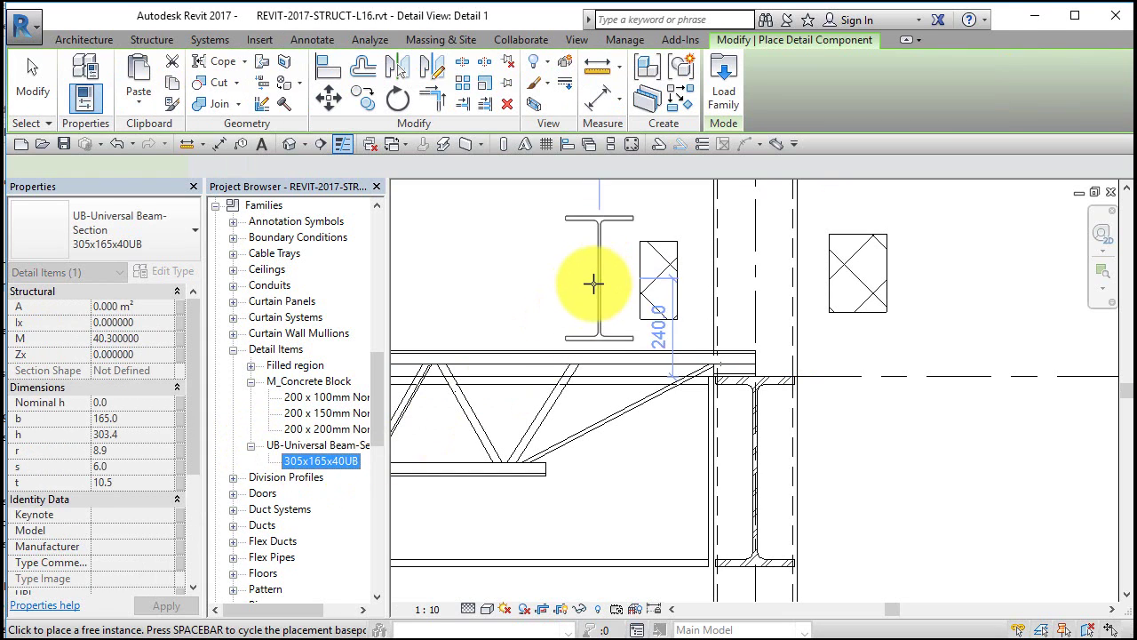
pyautogui.click(599, 269)
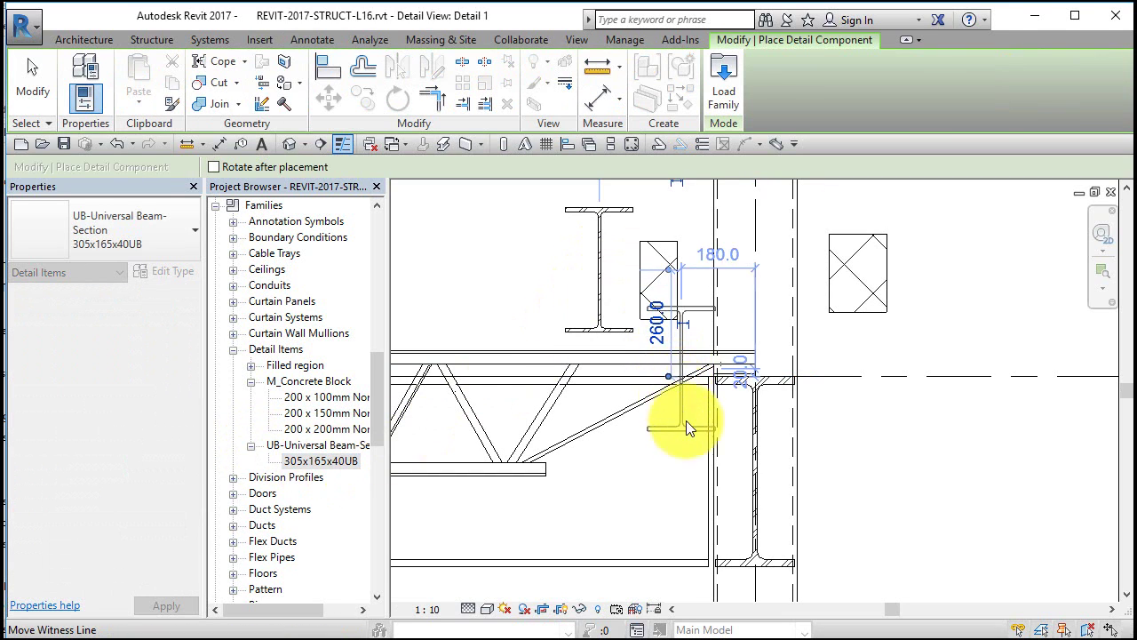
pyautogui.click(689, 462)
pyautogui.press('Escape')
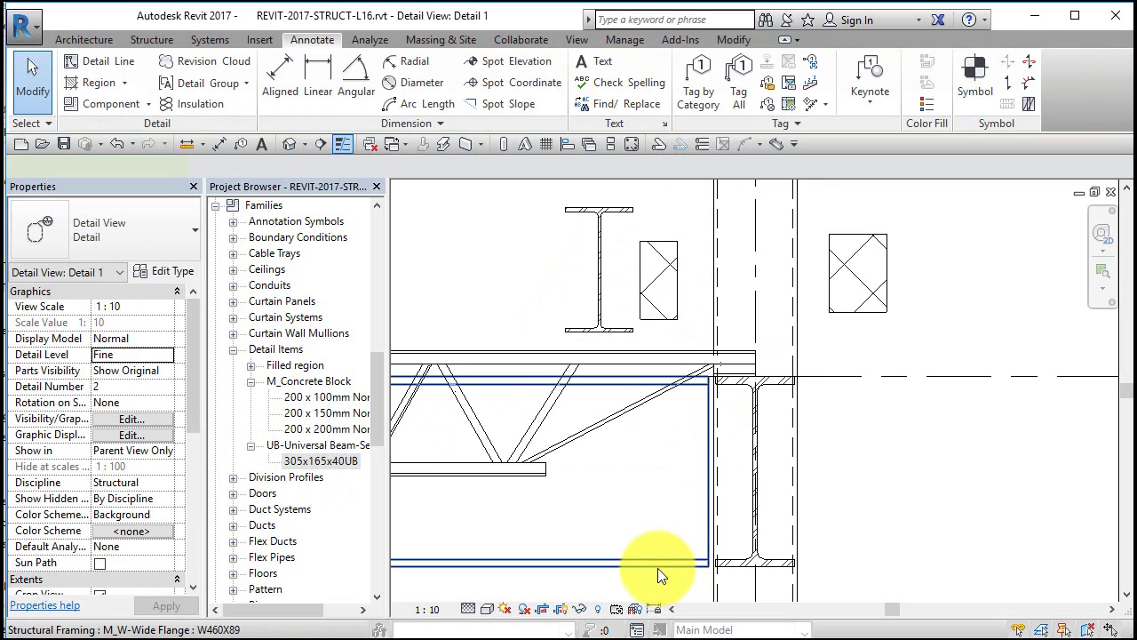
pyautogui.click(657, 567)
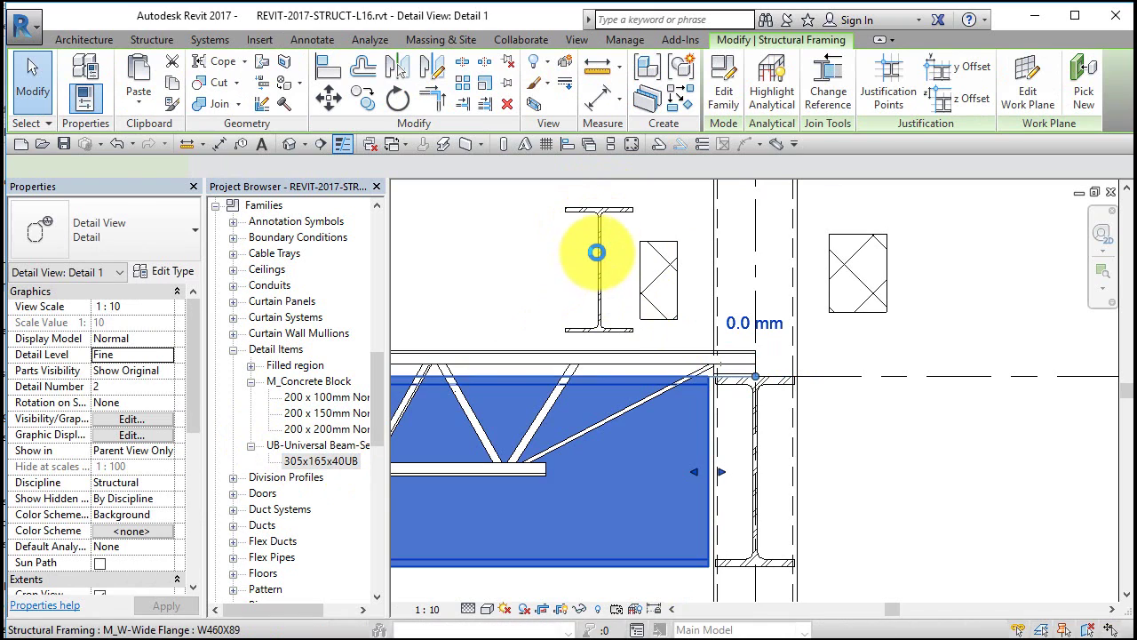
pyautogui.click(596, 253)
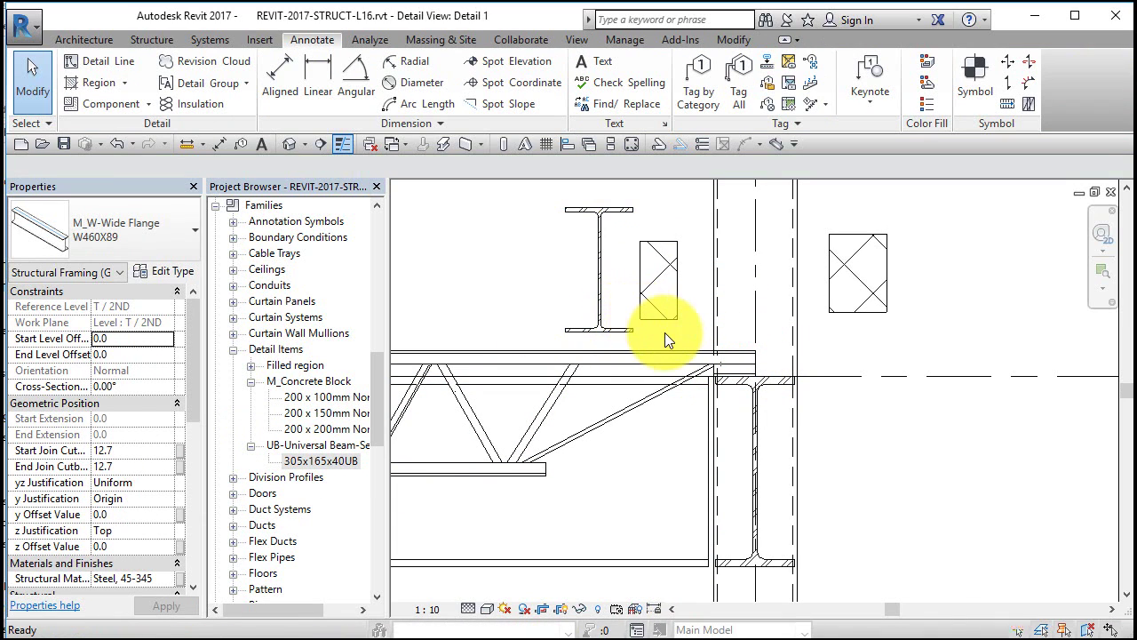
pyautogui.scroll(-2, 665, 332)
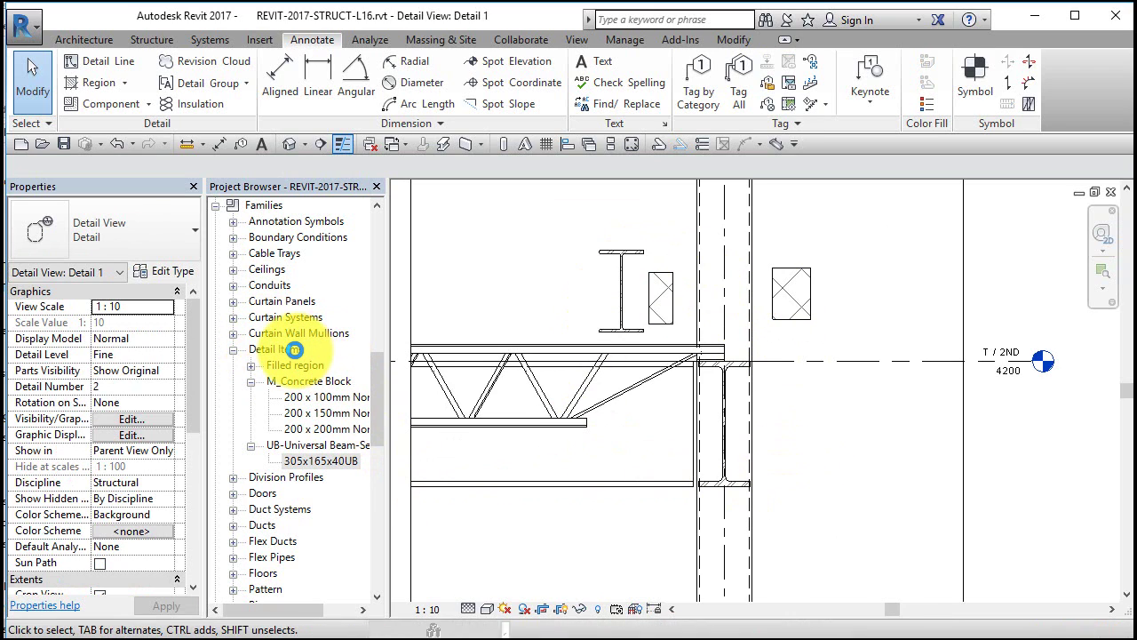
pyautogui.scroll(-2, 664, 331)
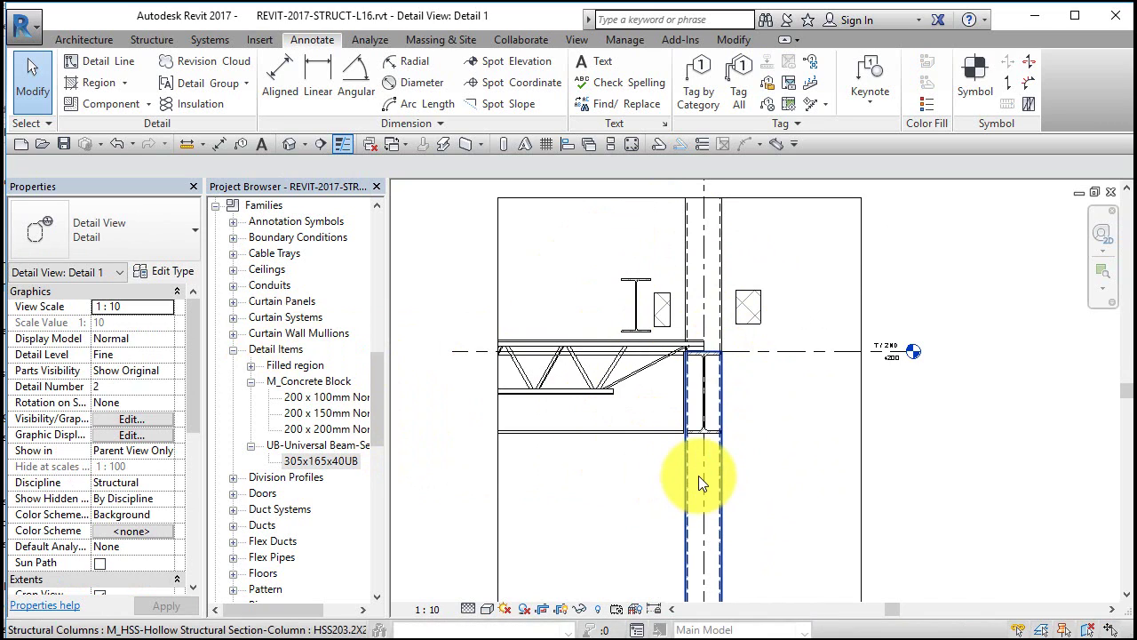
pyautogui.scroll(-1, 699, 473)
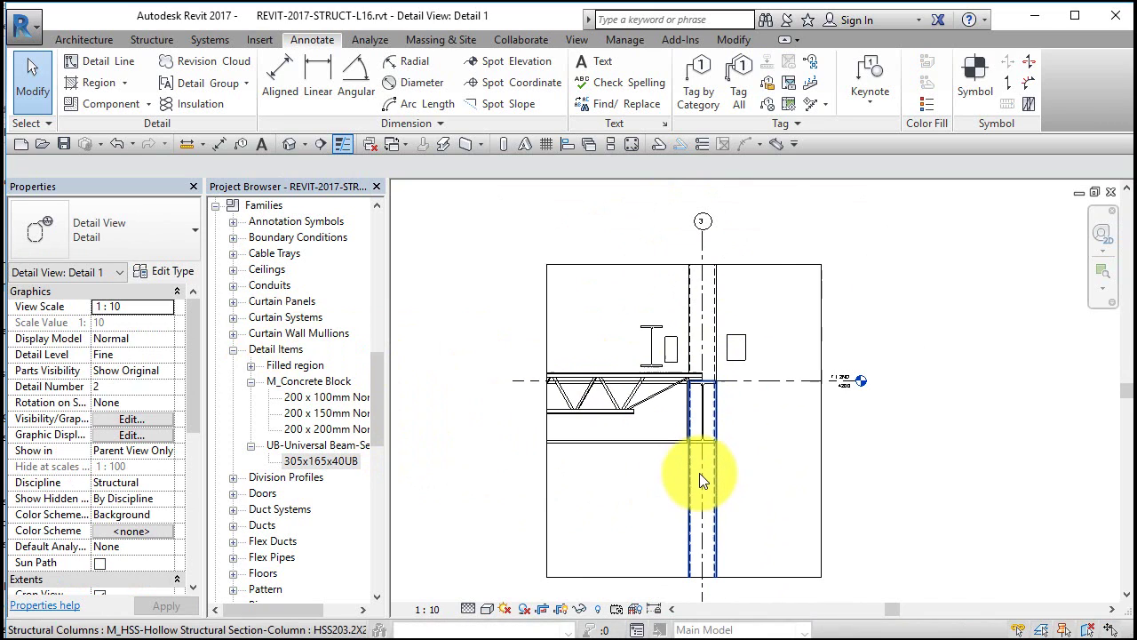
pyautogui.click(715, 294)
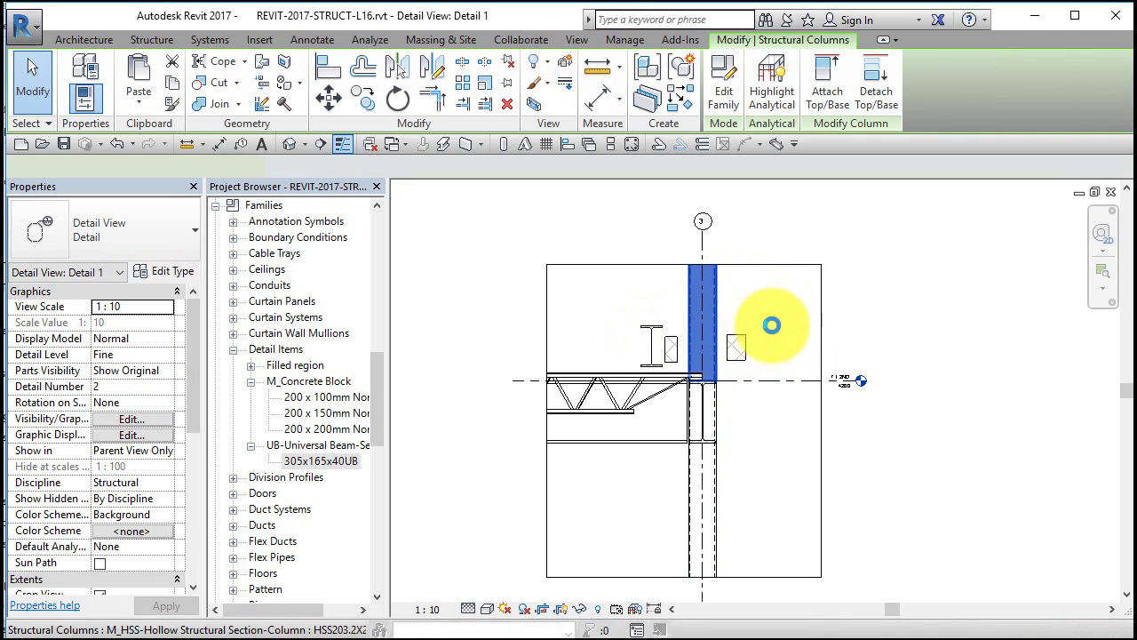
pyautogui.press('Escape')
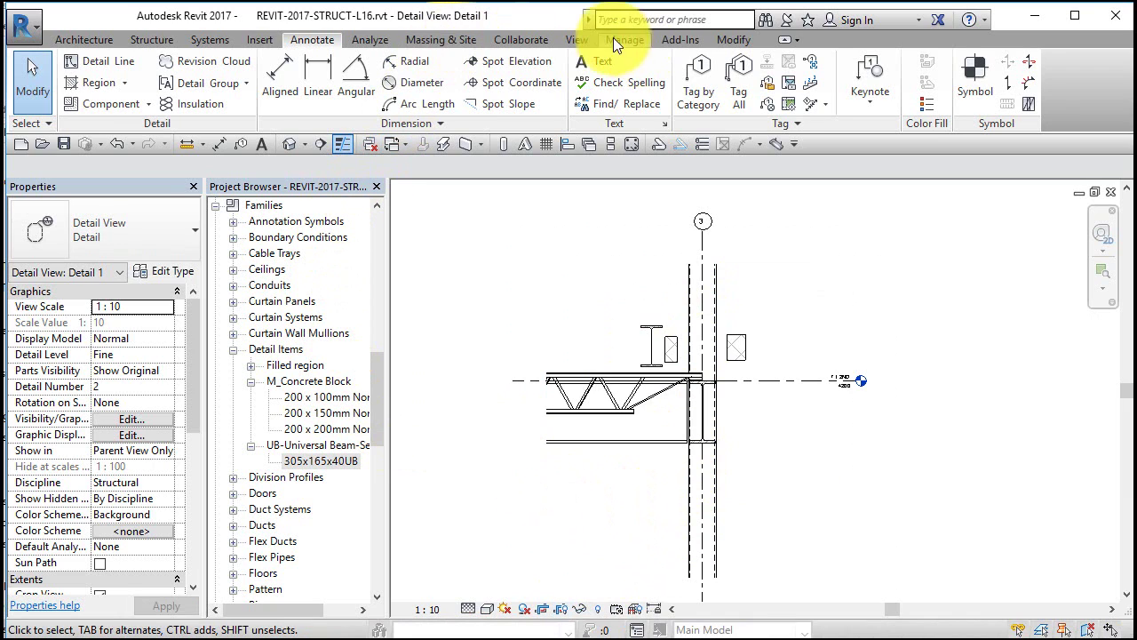
pyautogui.click(572, 40)
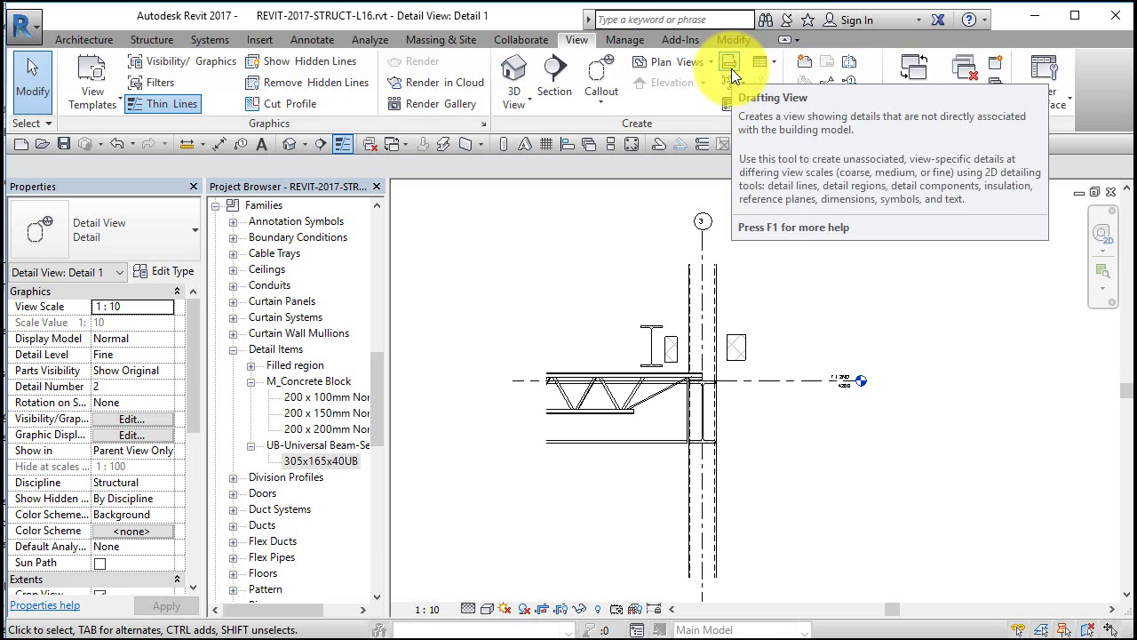
# Step: Reopen sheet S.6 - 3D Views and zoom out to see all three 3D viewports
pyautogui.moveTo(384, 354); pyautogui.dragTo(376, 328)
pyautogui.doubleClick(302, 333)
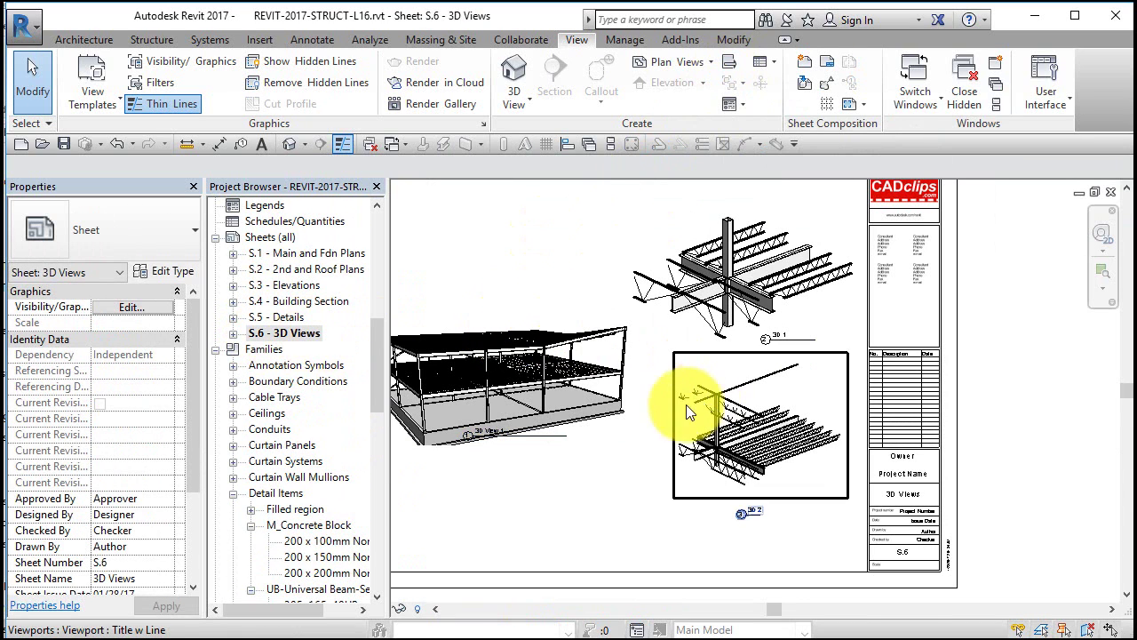
pyautogui.scroll(-3, 636, 394)
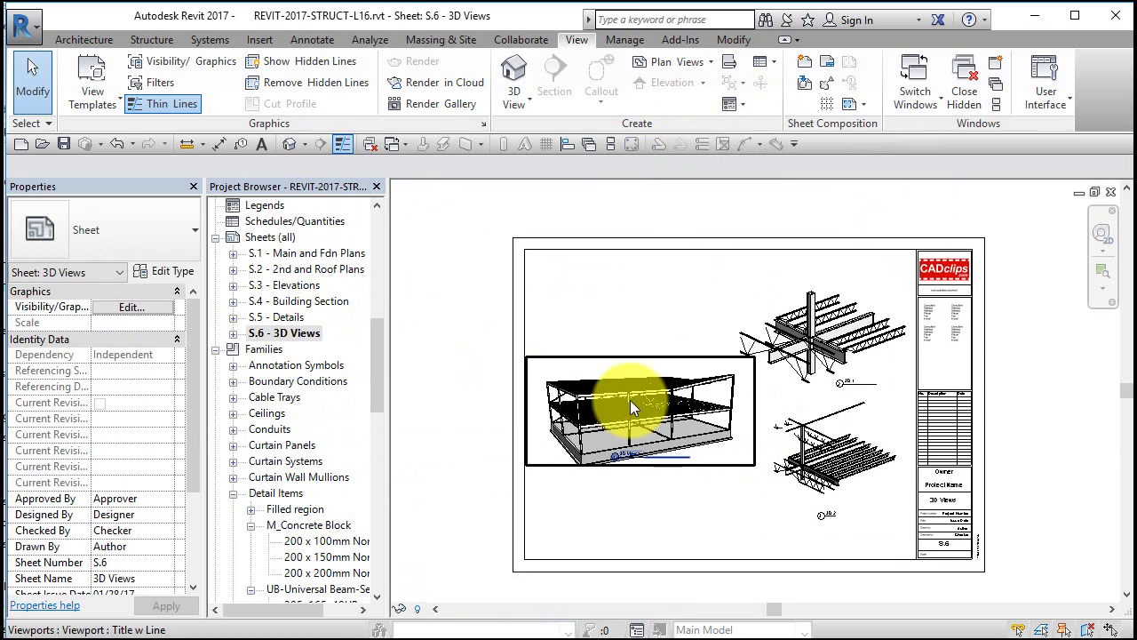